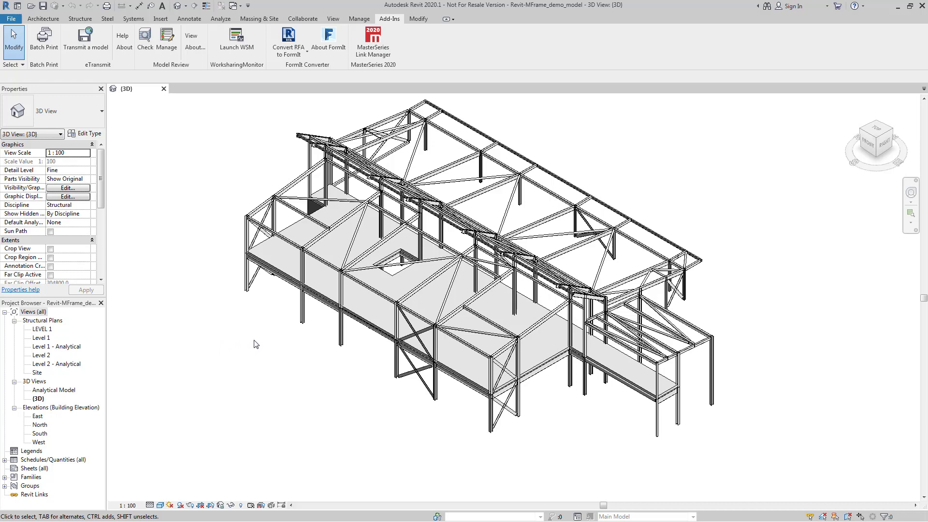
# Step: Open the MasterSeries Link Manager, view Uni-Directional Exchange, then return to Bi-Directional Link
pyautogui.moveTo(253, 341); pyautogui.dragTo(247, 359, button='middle')
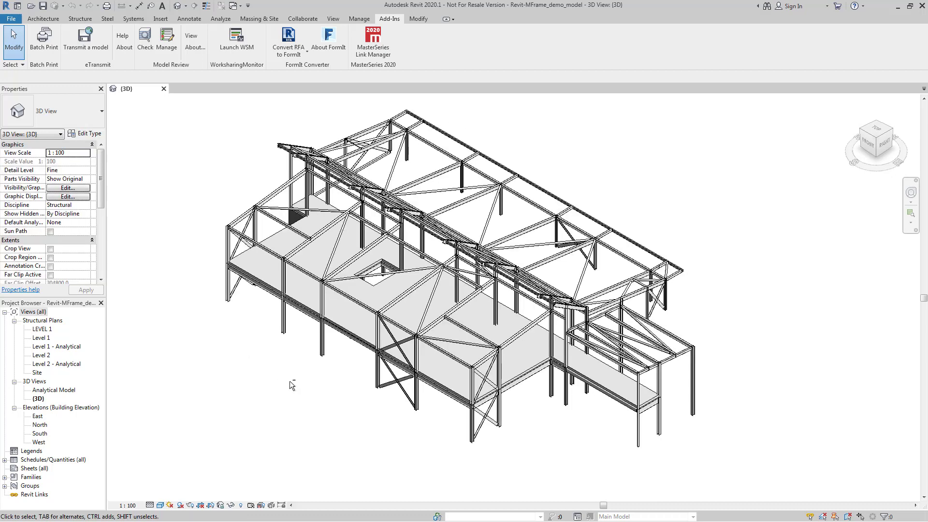
pyautogui.keyDown('shift'); pyautogui.moveTo(296, 388); pyautogui.dragTo(280, 379, button='middle'); pyautogui.keyUp('shift')
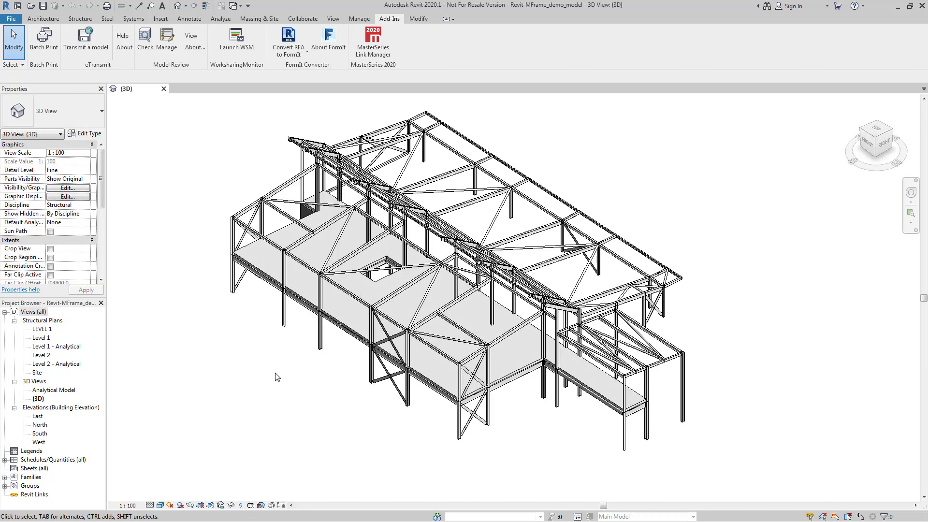
pyautogui.moveTo(348, 314)
pyautogui.keyDown('shift'); pyautogui.mouseDown(button='middle')
pyautogui.moveTo(364, 321)
pyautogui.moveTo(367, 313)
pyautogui.mouseUp(button='middle'); pyautogui.keyUp('shift')
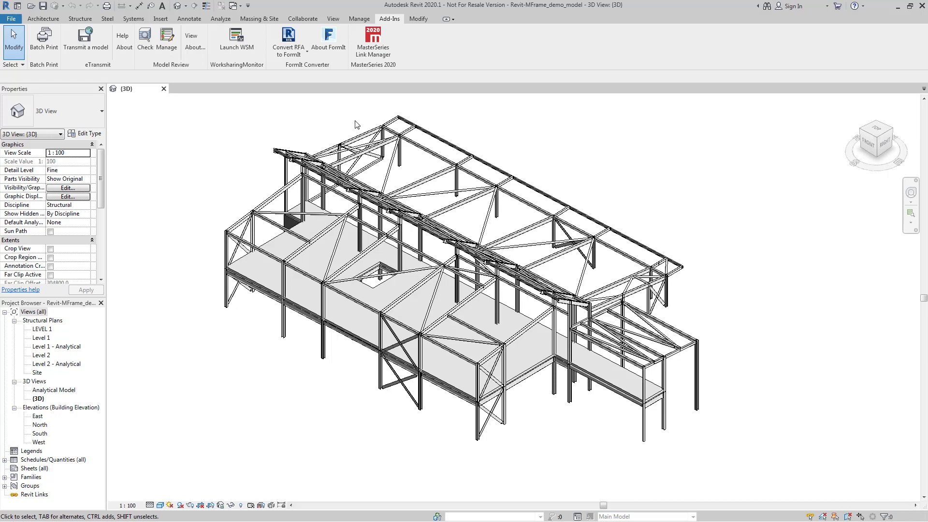
pyautogui.click(373, 48)
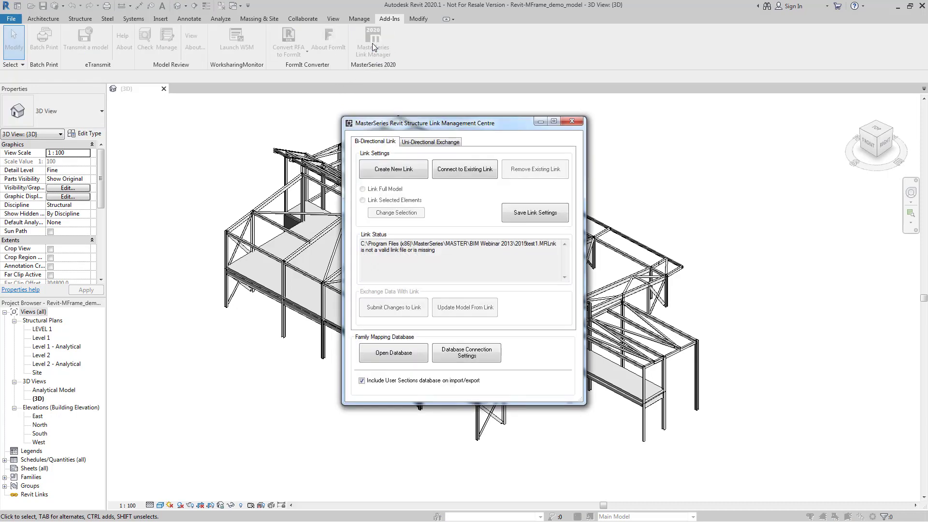
pyautogui.click(431, 143)
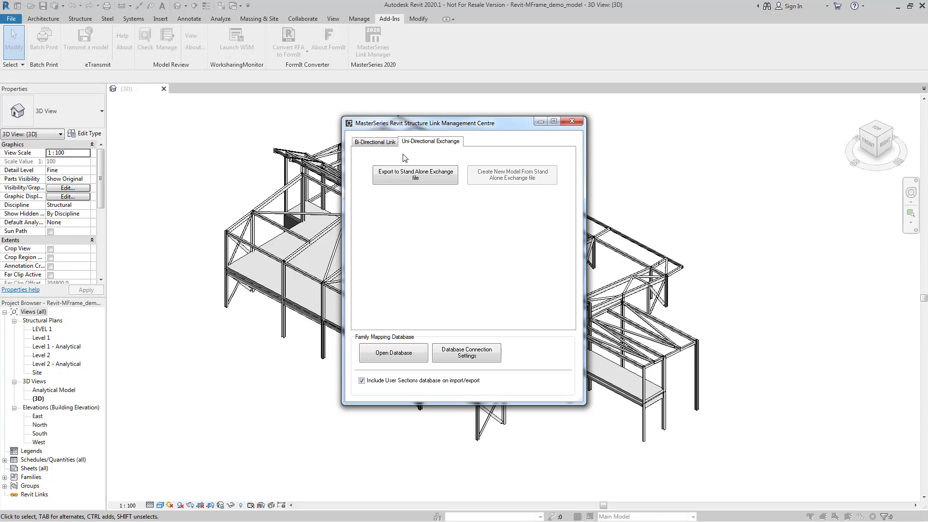
pyautogui.click(381, 144)
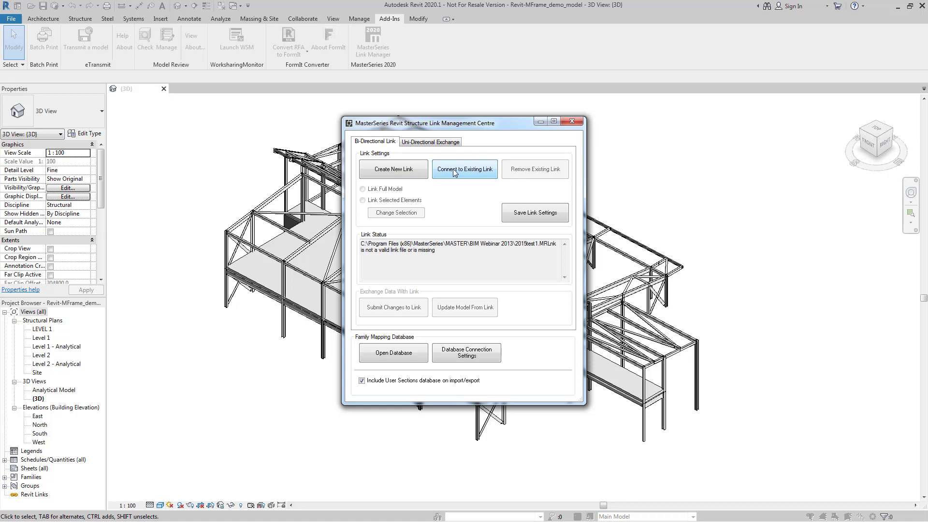
# Step: Create a new link file and save it as mylink.MRLnk
pyautogui.click(424, 173)
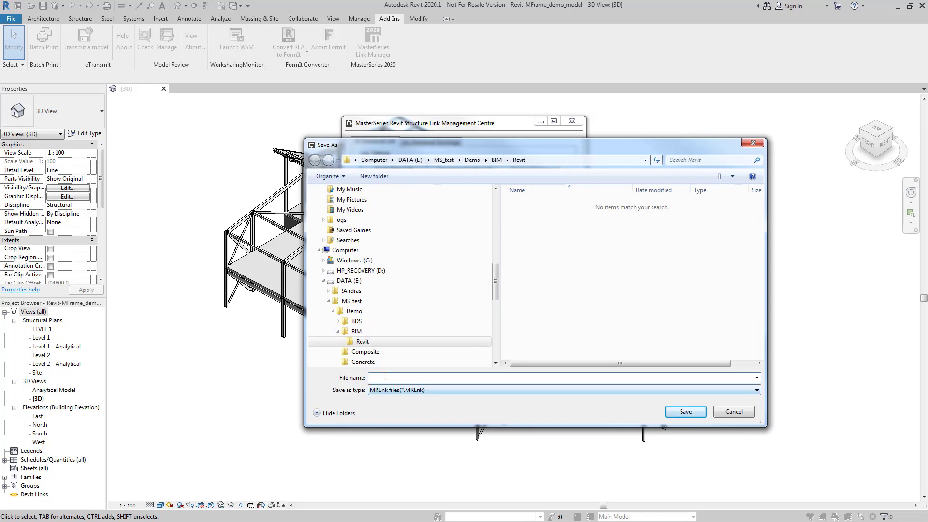
pyautogui.write('my')
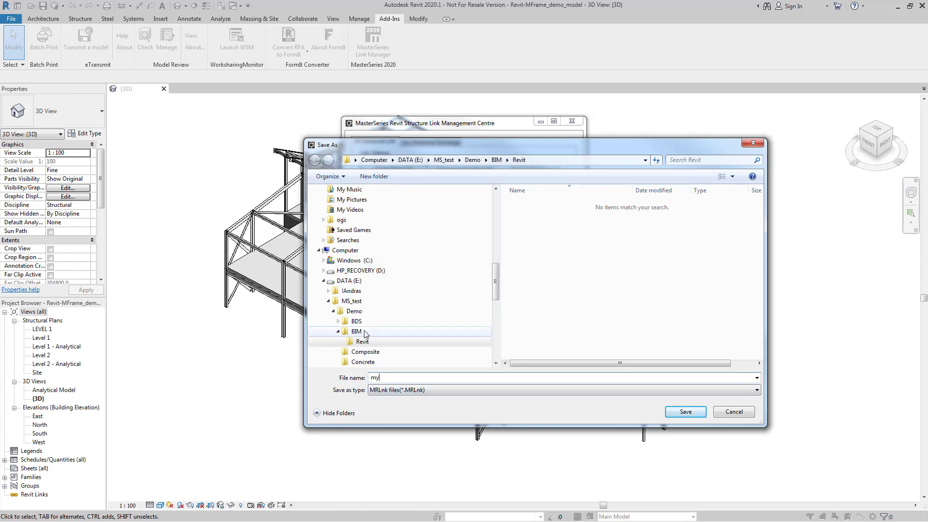
pyautogui.write('link')
pyautogui.click(686, 411)
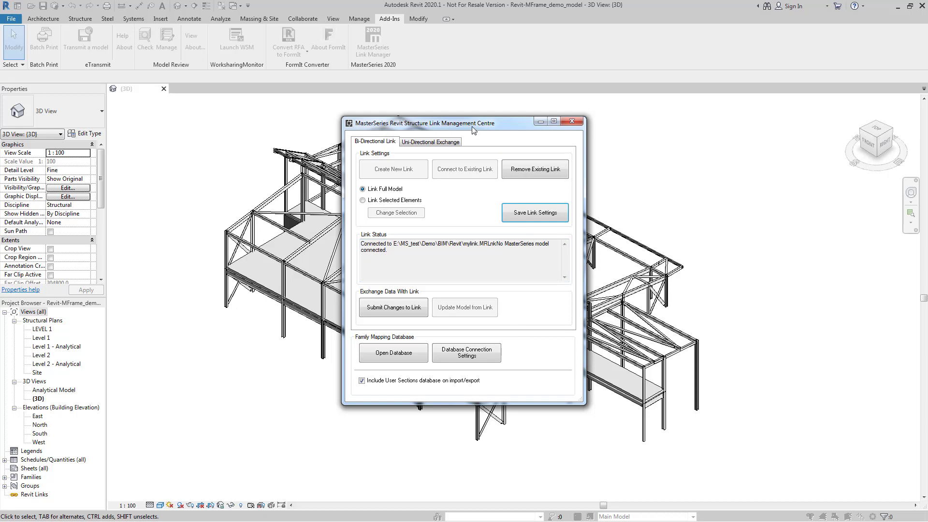
# Step: Submit the model to mylink and close the summary of 217 frames and 75 columns
pyautogui.moveTo(473, 127)
pyautogui.mouseDown()
pyautogui.moveTo(522, 148)
pyautogui.moveTo(590, 149)
pyautogui.mouseUp()
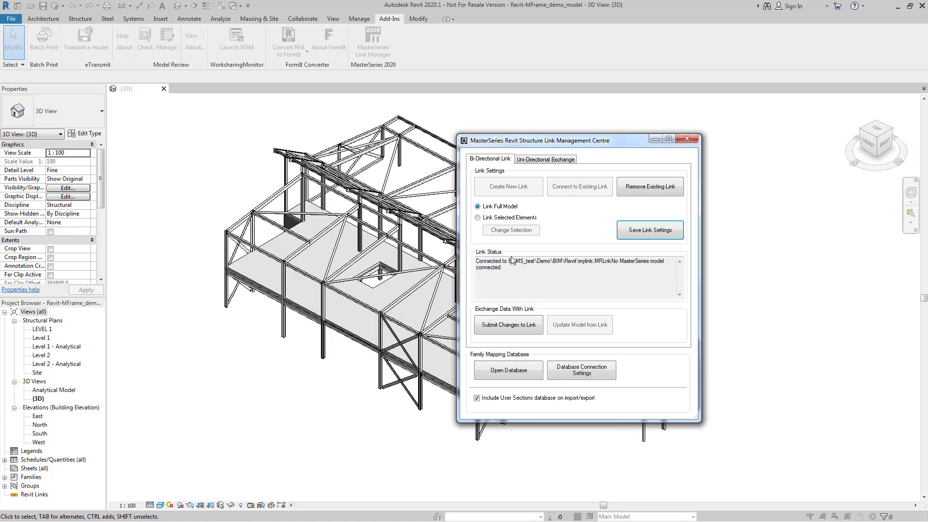
pyautogui.click(508, 326)
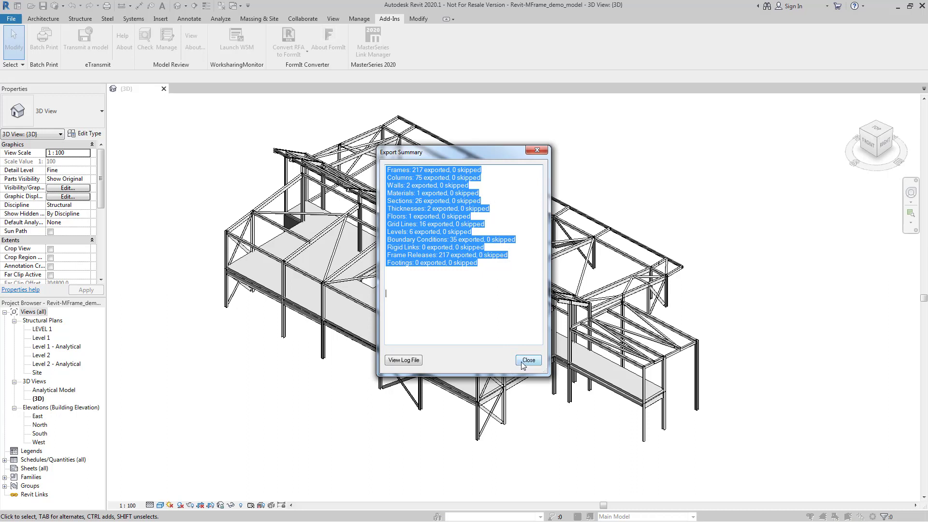
pyautogui.click(521, 363)
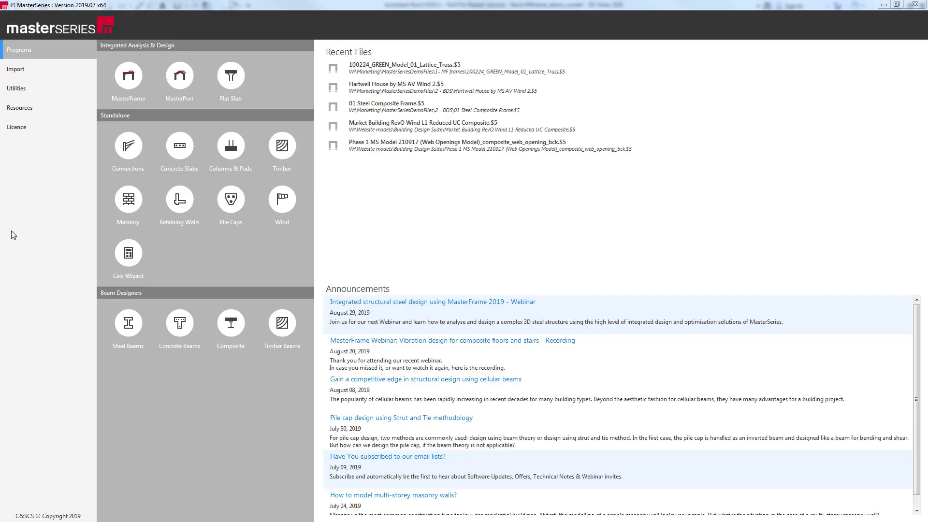
# Step: Connect MasterSeries to the existing mylink.MRLnk via Import > Revit Link and create a new model
pyautogui.click(22, 69)
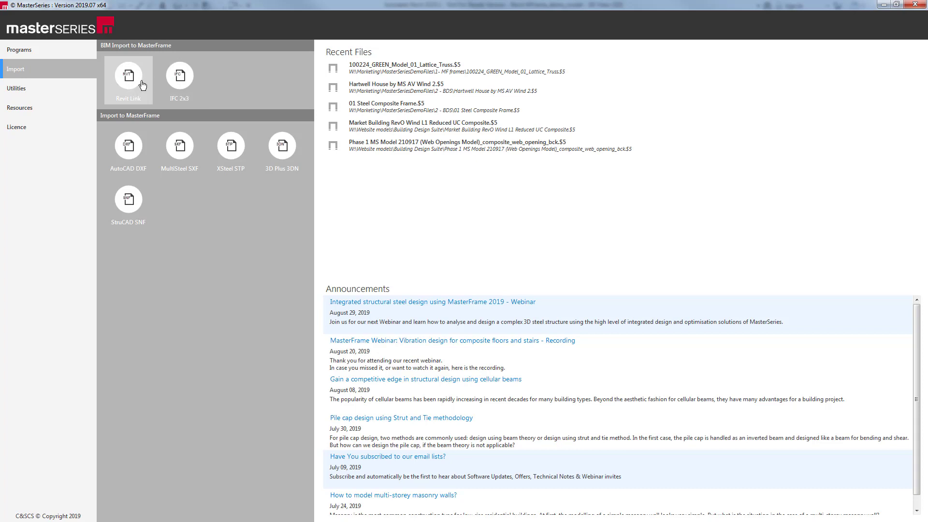
pyautogui.click(142, 85)
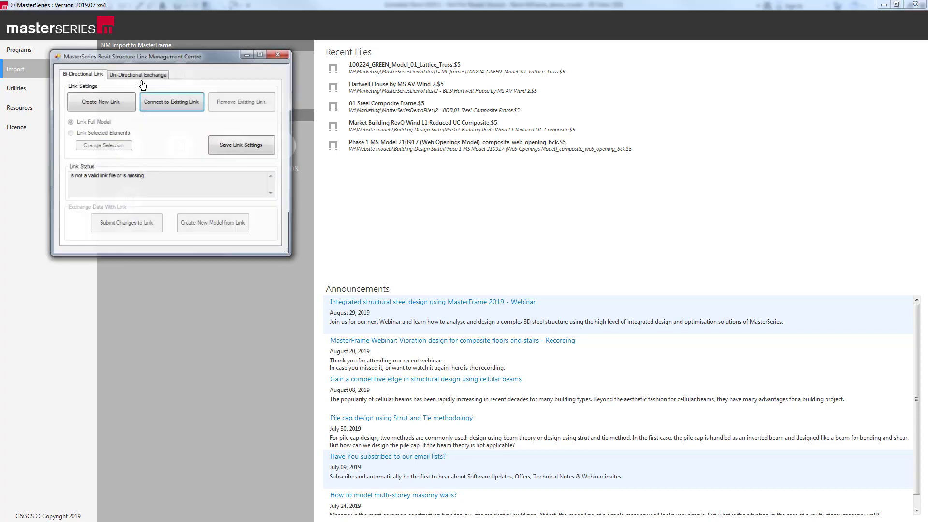
pyautogui.click(173, 102)
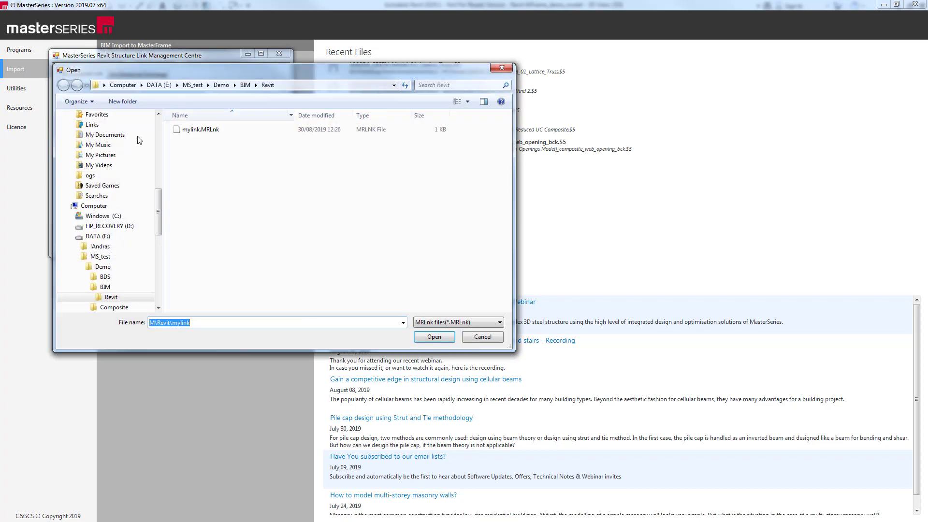
pyautogui.click(217, 131)
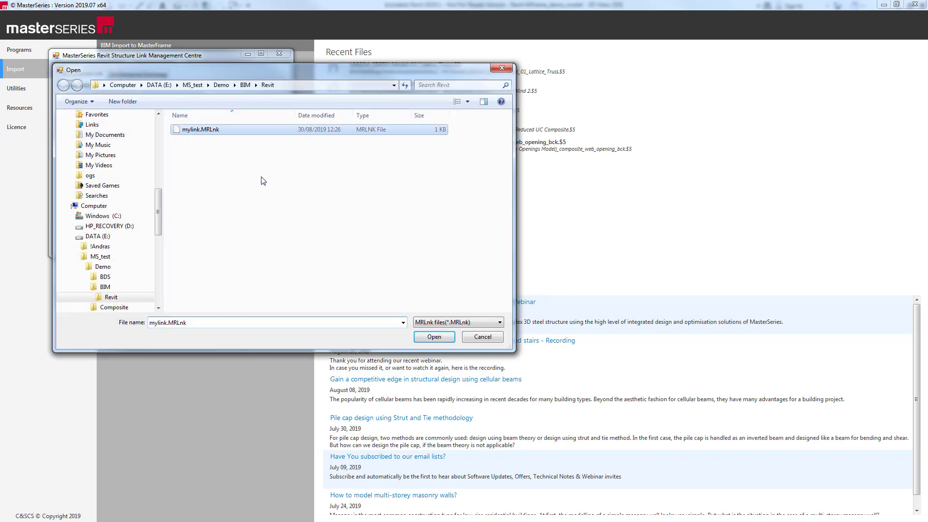
pyautogui.click(425, 340)
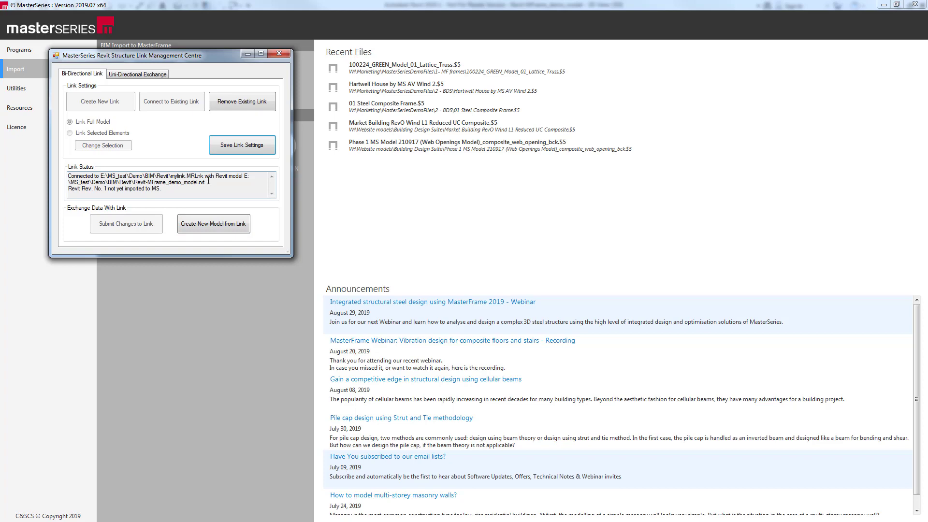
pyautogui.click(206, 224)
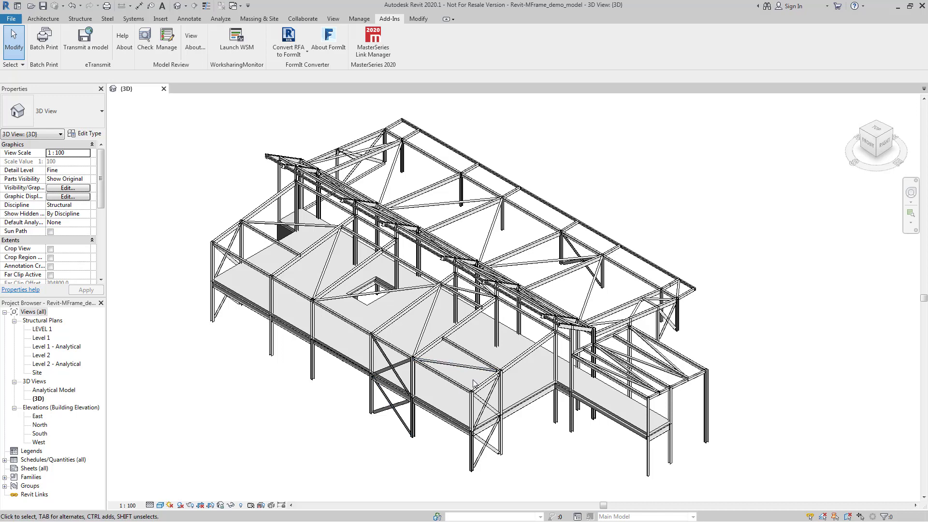
pyautogui.click(351, 362)
pyautogui.moveTo(380, 398)
pyautogui.keyDown('shift'); pyautogui.mouseDown(button='middle')
pyautogui.moveTo(415, 397)
pyautogui.moveTo(181, 396)
pyautogui.mouseUp(button='middle'); pyautogui.keyUp('shift')
pyautogui.press('Escape')
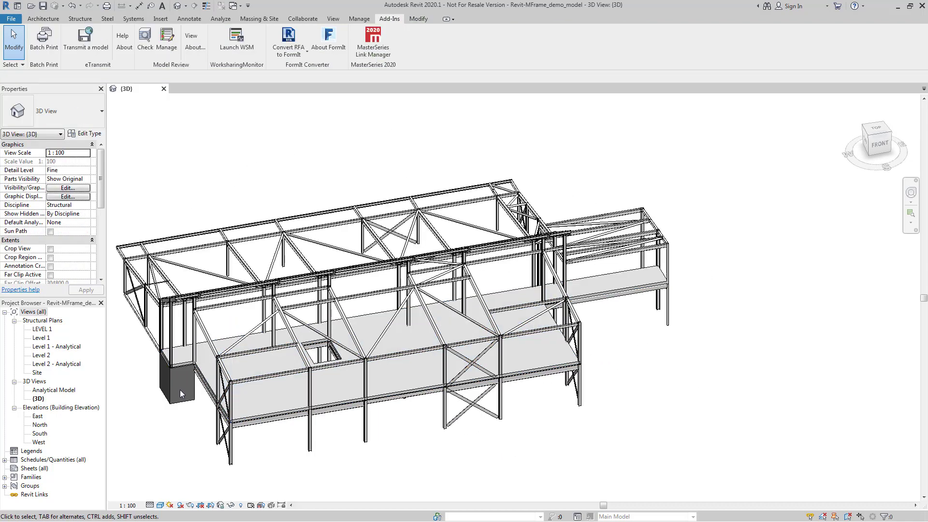
pyautogui.click(193, 404)
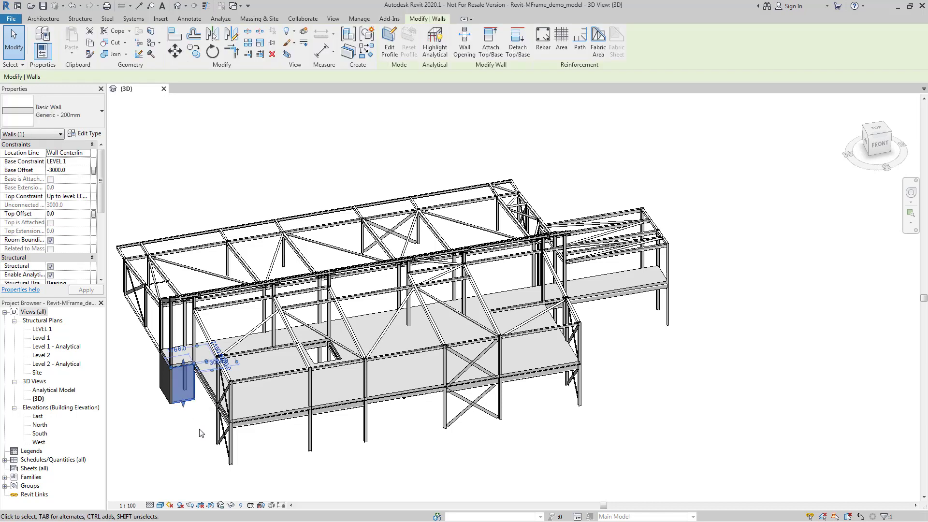
pyautogui.keyDown('shift'); pyautogui.moveTo(200, 431); pyautogui.dragTo(86, 424, button='middle'); pyautogui.keyUp('shift')
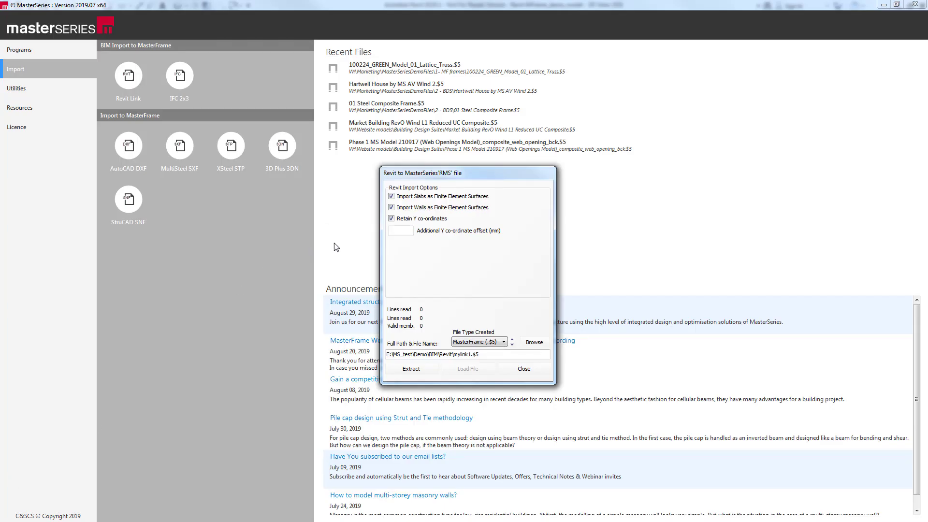
# Step: Untick Import Slabs as Finite Element Surfaces, then extract and load the model into MasterFrame
pyautogui.click(392, 207)
pyautogui.click(392, 198)
pyautogui.click(410, 369)
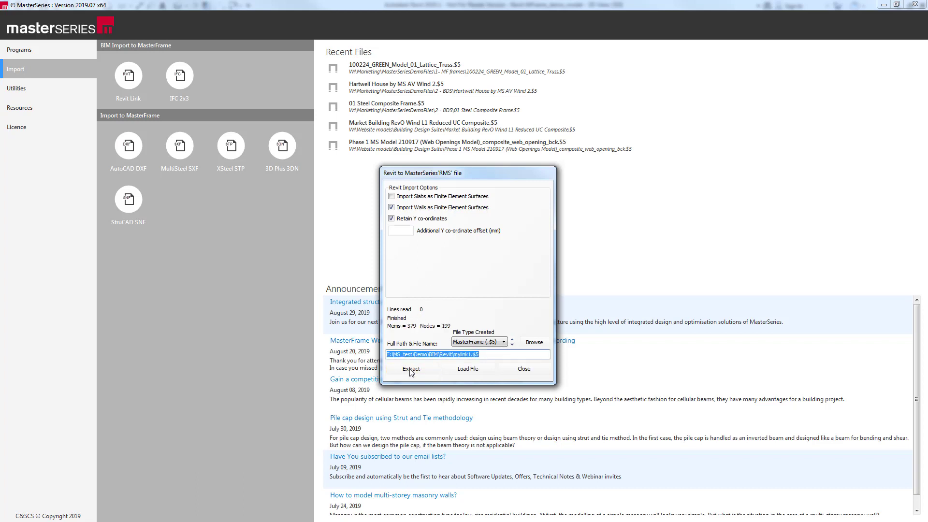
pyautogui.click(471, 371)
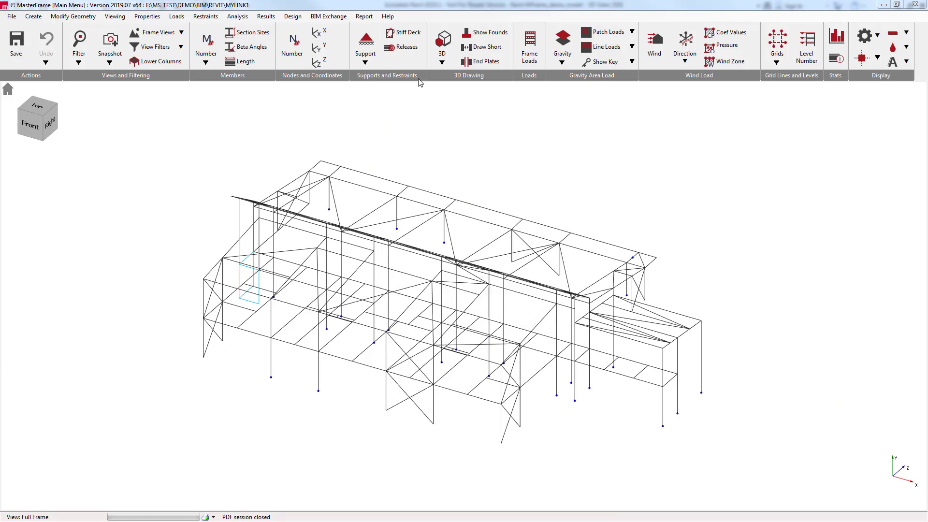
pyautogui.click(450, 45)
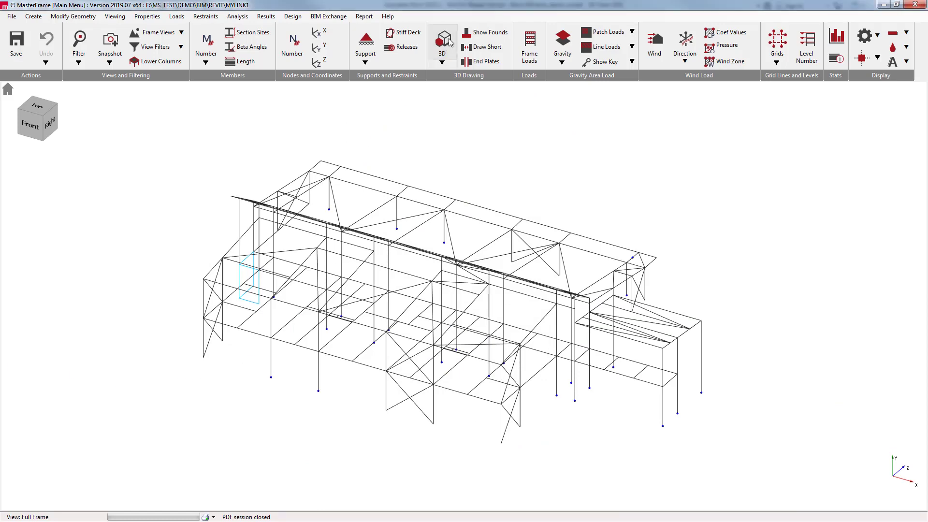
pyautogui.click(476, 33)
pyautogui.moveTo(392, 355); pyautogui.dragTo(388, 378, button='middle')
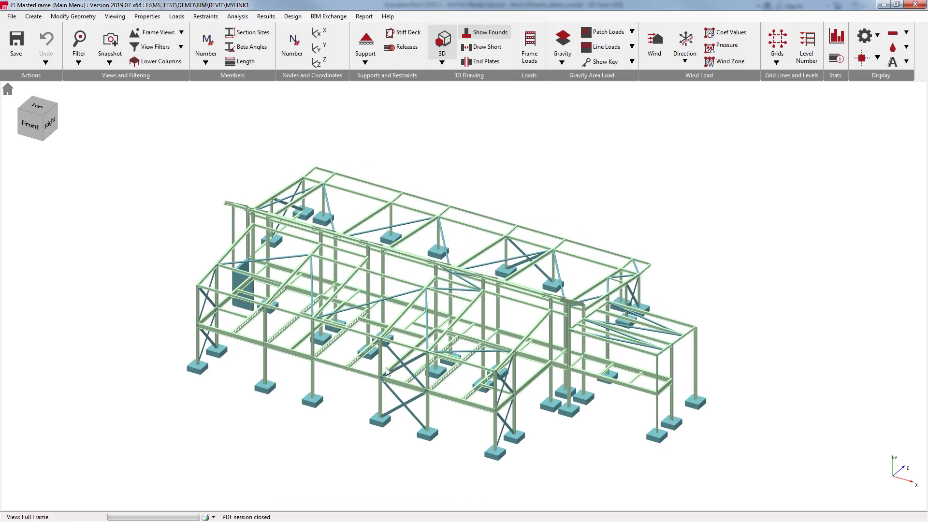
pyautogui.scroll(2, 394, 349)
pyautogui.scroll(1, 392, 355)
pyautogui.scroll(2, 391, 362)
pyautogui.scroll(2, 390, 369)
pyautogui.scroll(2, 244, 307)
pyautogui.scroll(1, 263, 315)
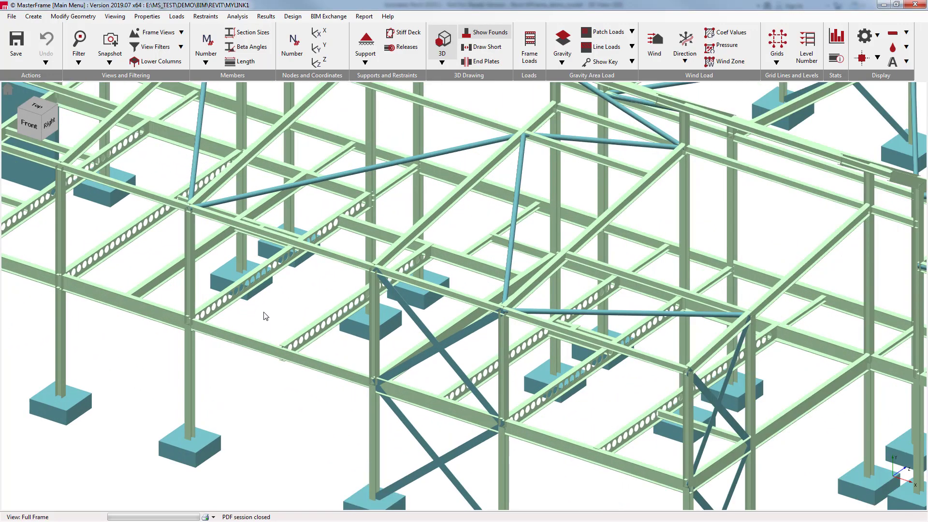
pyautogui.scroll(1, 259, 314)
pyautogui.scroll(1, 266, 310)
pyautogui.scroll(-1, 267, 310)
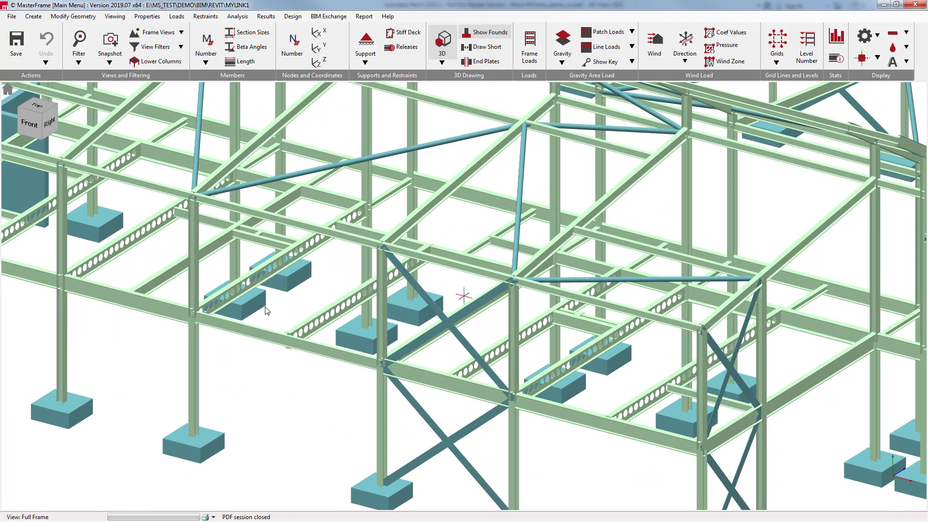
pyautogui.scroll(1, 264, 311)
pyautogui.scroll(-1, 429, 319)
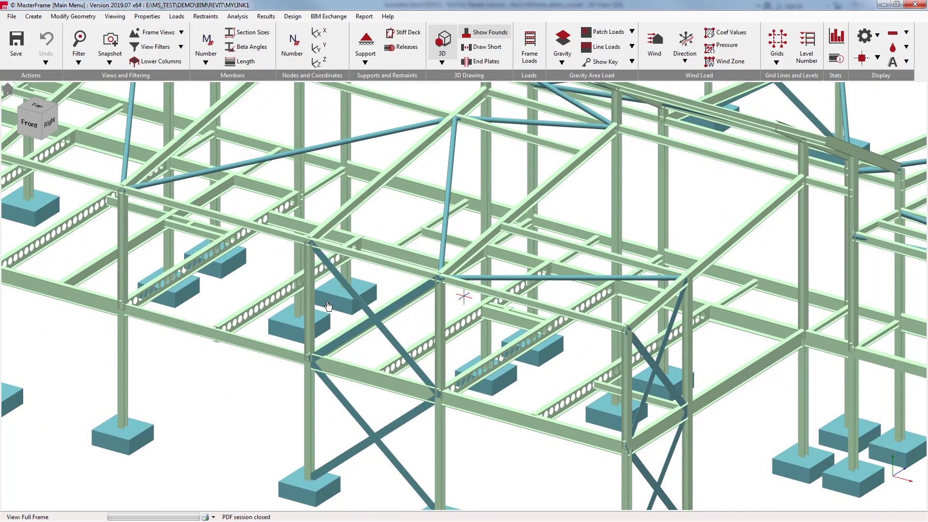
pyautogui.scroll(1, 591, 364)
pyautogui.scroll(-1, 559, 358)
pyautogui.scroll(-1, 464, 294)
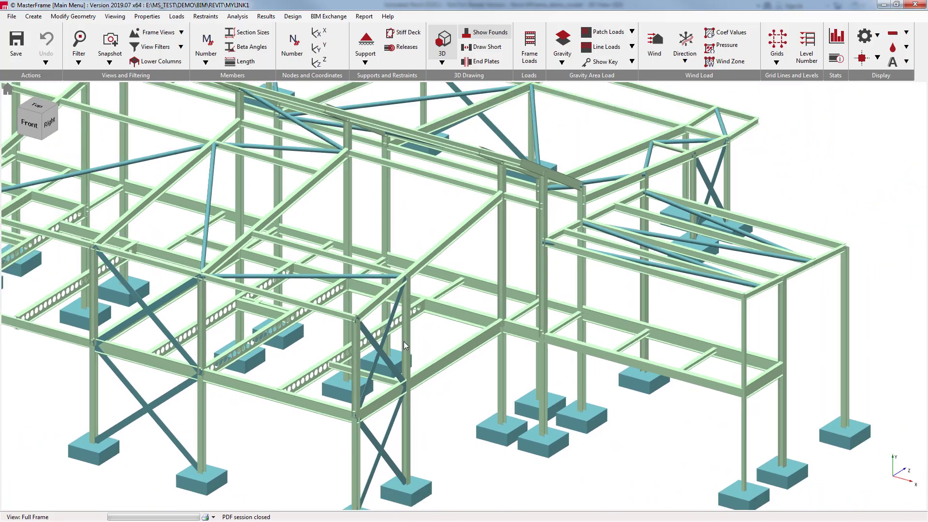
pyautogui.scroll(1, 426, 332)
pyautogui.scroll(1, 438, 313)
pyautogui.scroll(-2, 439, 313)
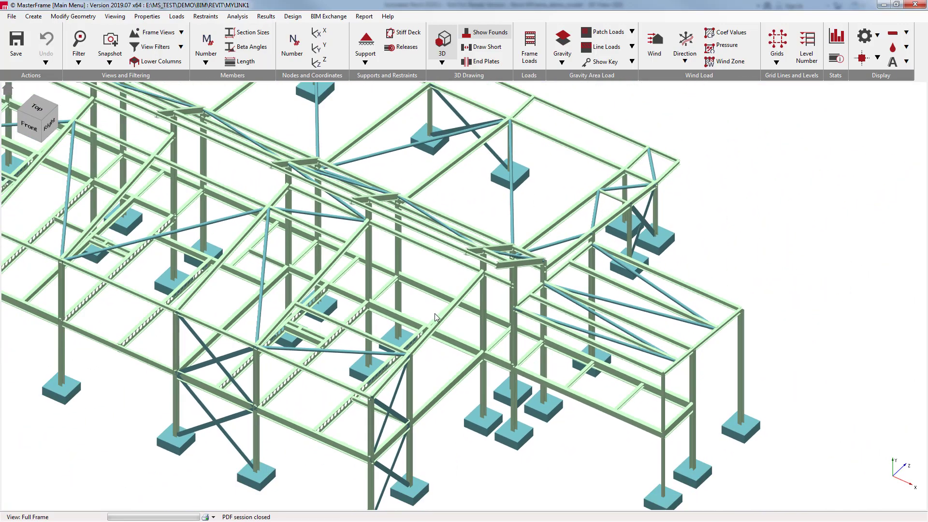
pyautogui.moveTo(423, 324); pyautogui.dragTo(238, 359, button='middle')
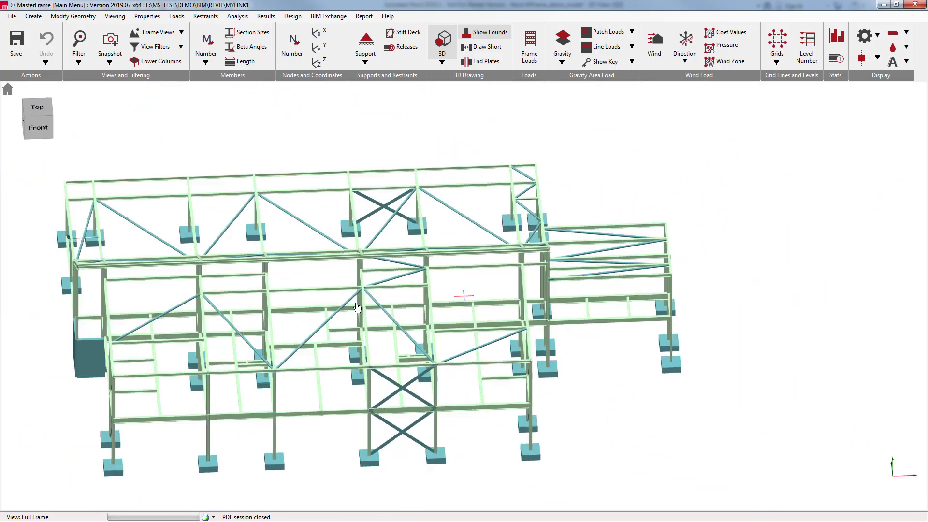
pyautogui.scroll(2, 299, 369)
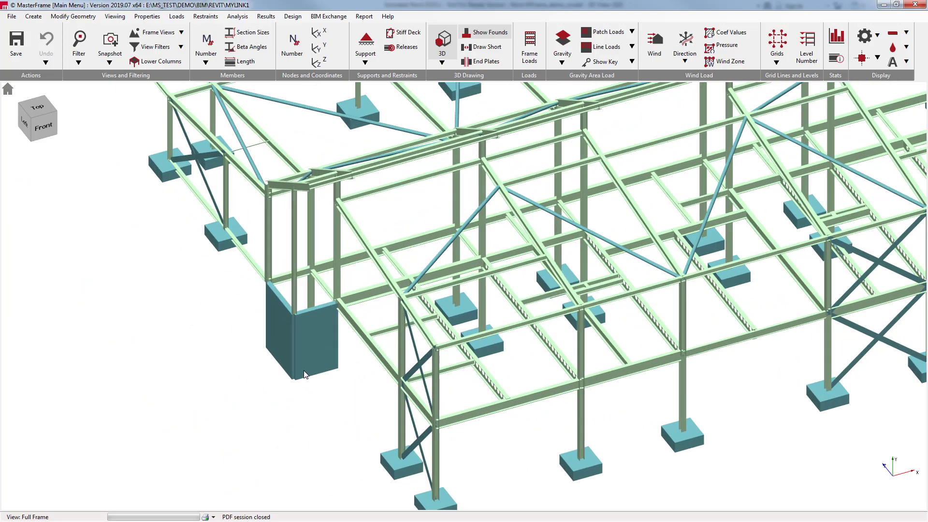
pyautogui.scroll(-1, 315, 361)
pyautogui.scroll(-1, 317, 344)
pyautogui.moveTo(407, 307); pyautogui.dragTo(358, 335, button='middle')
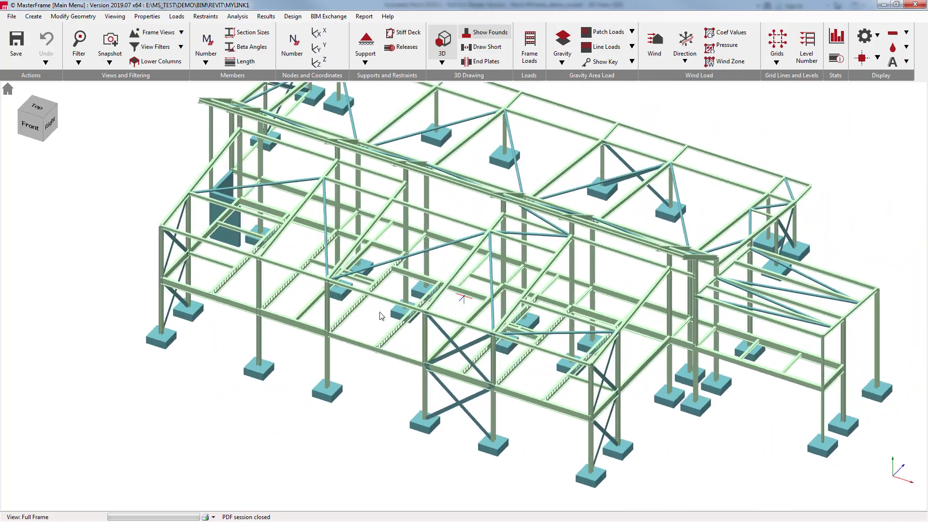
pyautogui.scroll(-2, 359, 336)
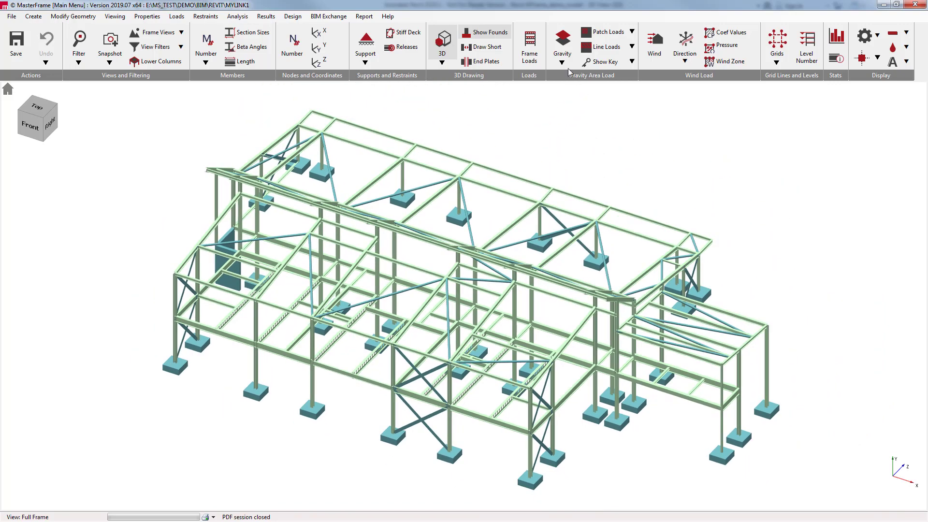
# Step: Show the Gravity area loads using Colour by Intensity, and orbit to inspect the floors
pyautogui.click(560, 41)
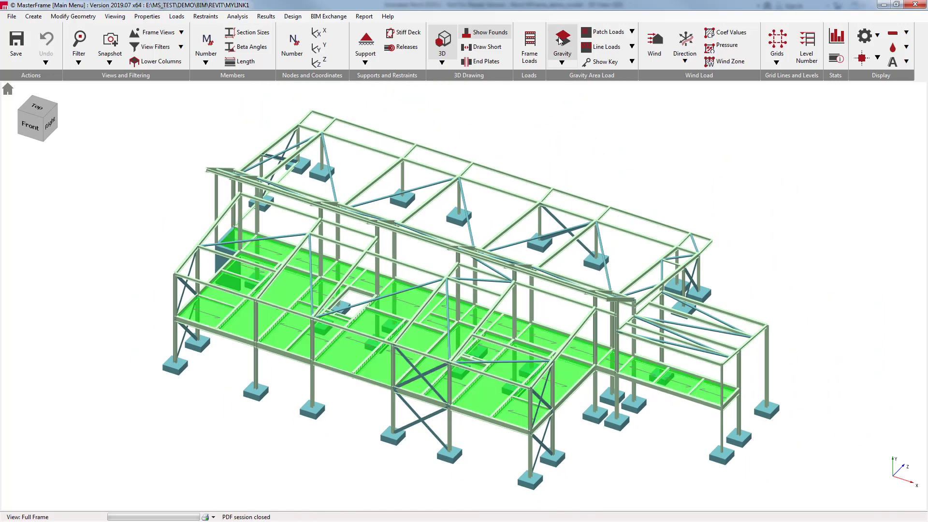
pyautogui.click(560, 64)
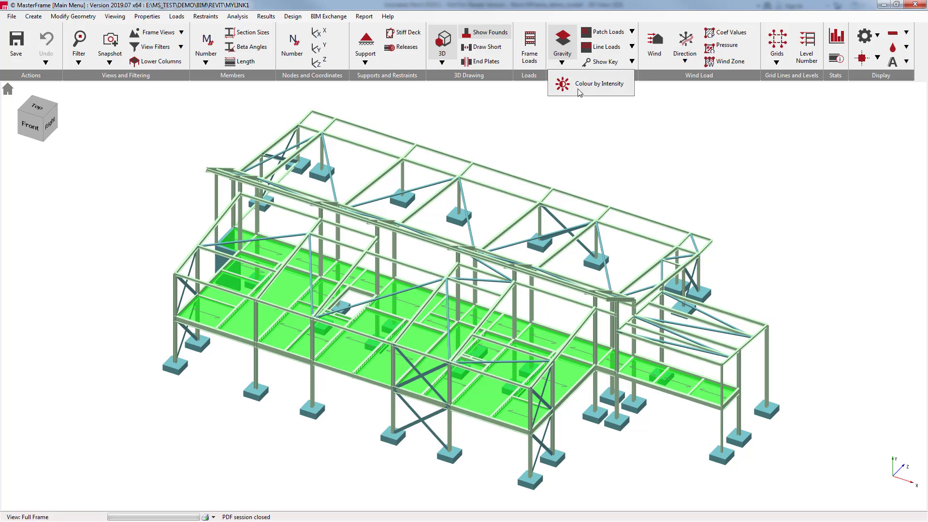
pyautogui.click(580, 87)
pyautogui.moveTo(456, 332)
pyautogui.mouseDown(button='middle')
pyautogui.moveTo(391, 315)
pyautogui.moveTo(447, 359)
pyautogui.mouseUp(button='middle')
pyautogui.scroll(3, 456, 376)
pyautogui.scroll(1, 455, 377)
pyautogui.scroll(2, 450, 368)
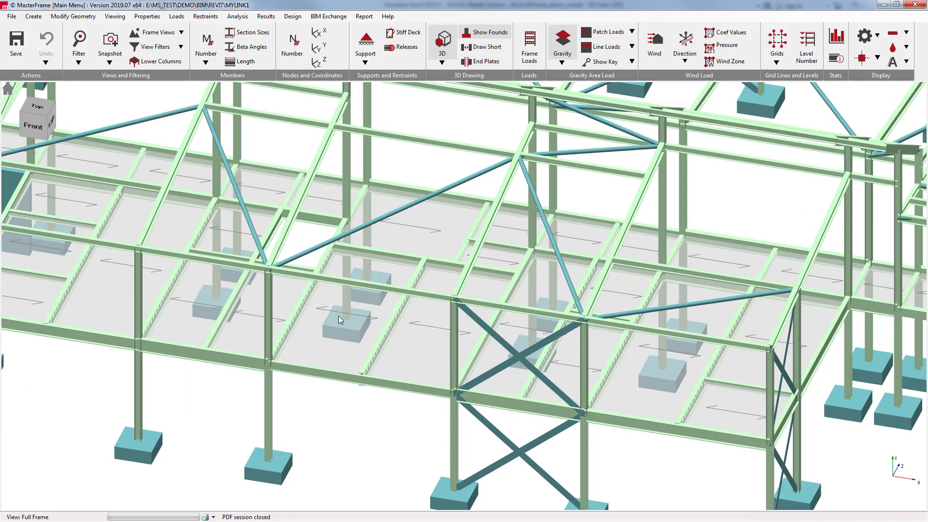
pyautogui.scroll(-3, 333, 316)
pyautogui.scroll(-2, 333, 316)
pyautogui.scroll(-1, 341, 304)
pyautogui.moveTo(348, 291)
pyautogui.mouseDown(button='middle')
pyautogui.moveTo(353, 324)
pyautogui.moveTo(326, 326)
pyautogui.moveTo(382, 337)
pyautogui.mouseUp(button='middle')
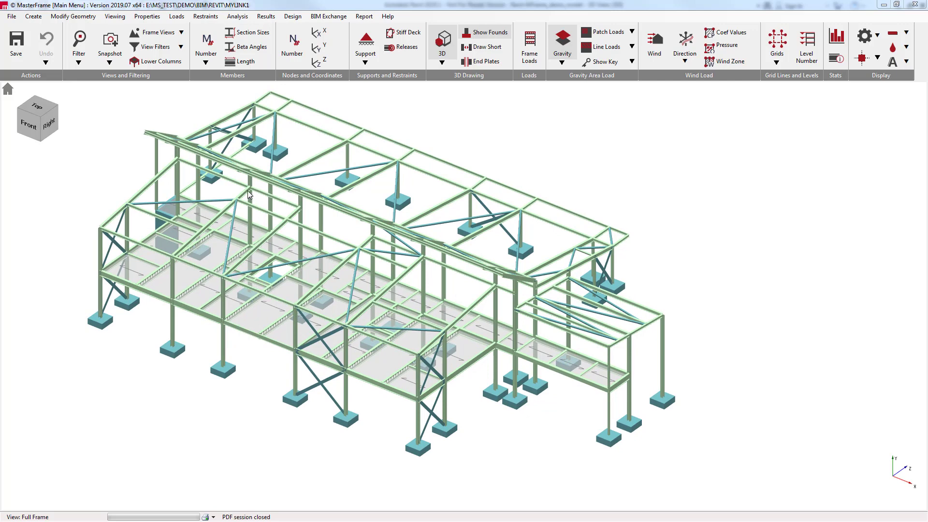
# Step: Open the Member Sections Materials editor from the Properties menu
pyautogui.click(146, 18)
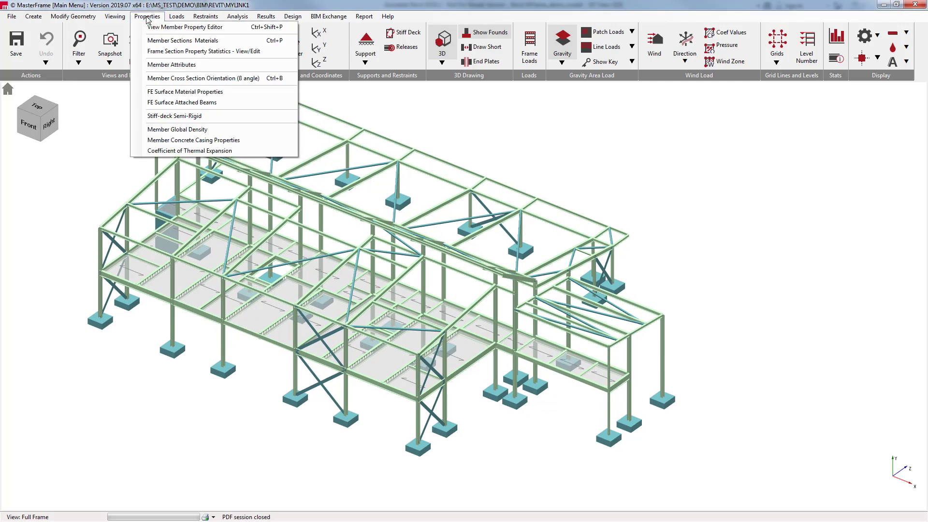
pyautogui.click(159, 42)
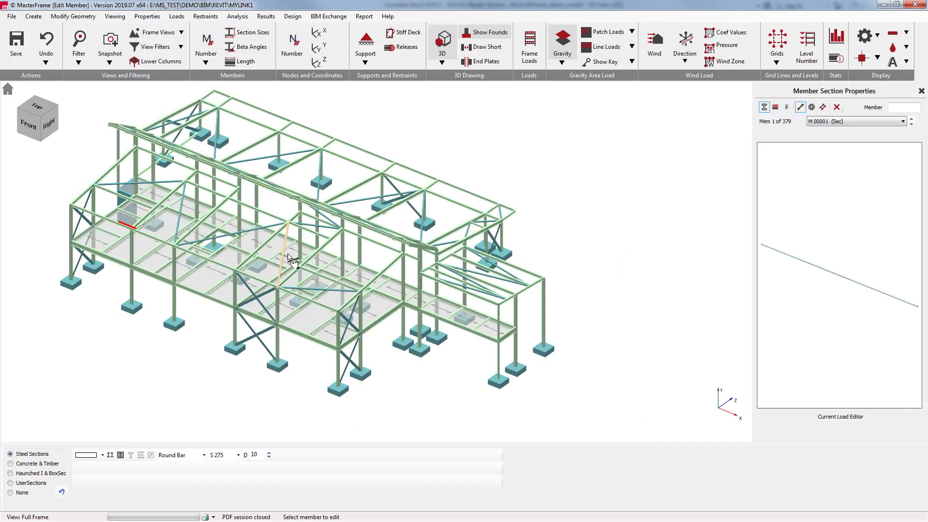
# Step: Select floor beam member 137 and set its section type to BuiltUp & ASB
pyautogui.click(246, 302)
pyautogui.moveTo(254, 375); pyautogui.dragTo(284, 354, button='middle')
pyautogui.scroll(2, 265, 315)
pyautogui.scroll(2, 290, 278)
pyautogui.scroll(2, 300, 314)
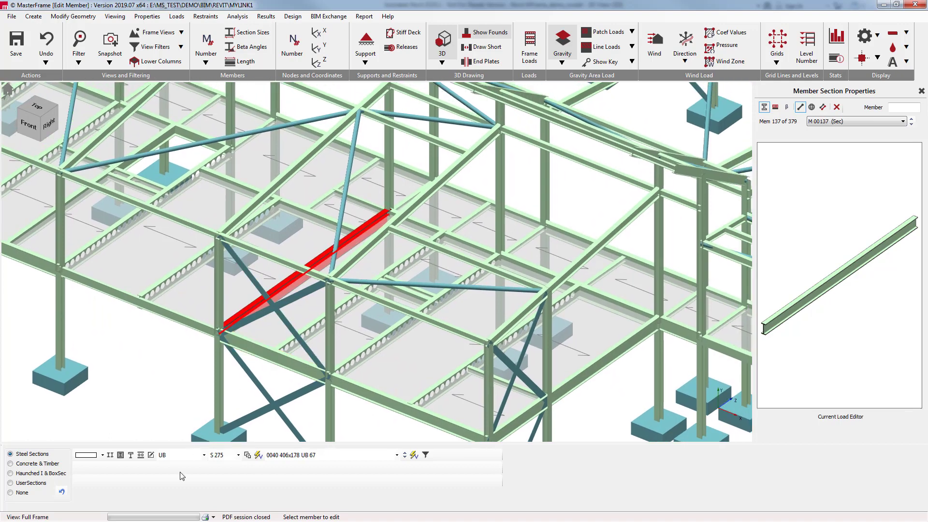
pyautogui.click(203, 454)
pyautogui.click(176, 257)
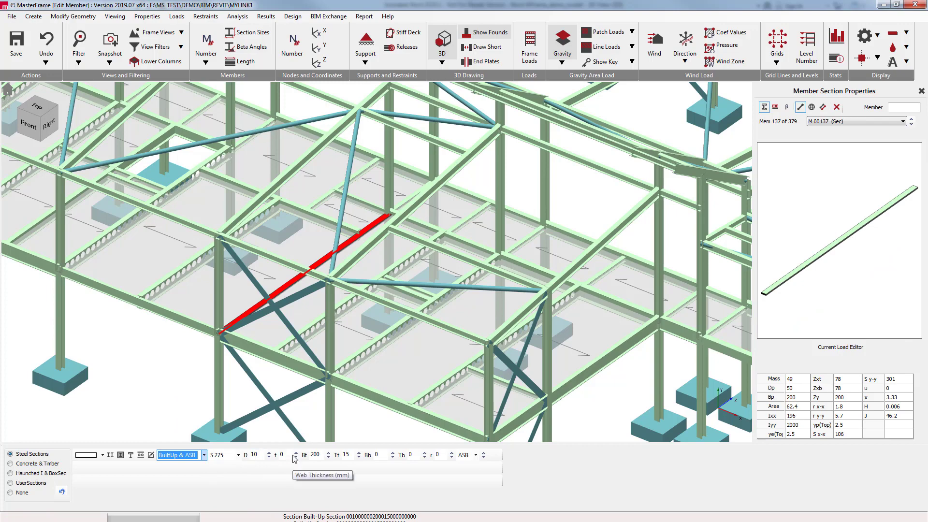
# Step: Give member 137 depth 450 and a bottom flange 300 wide, 15 thick
pyautogui.click(262, 455)
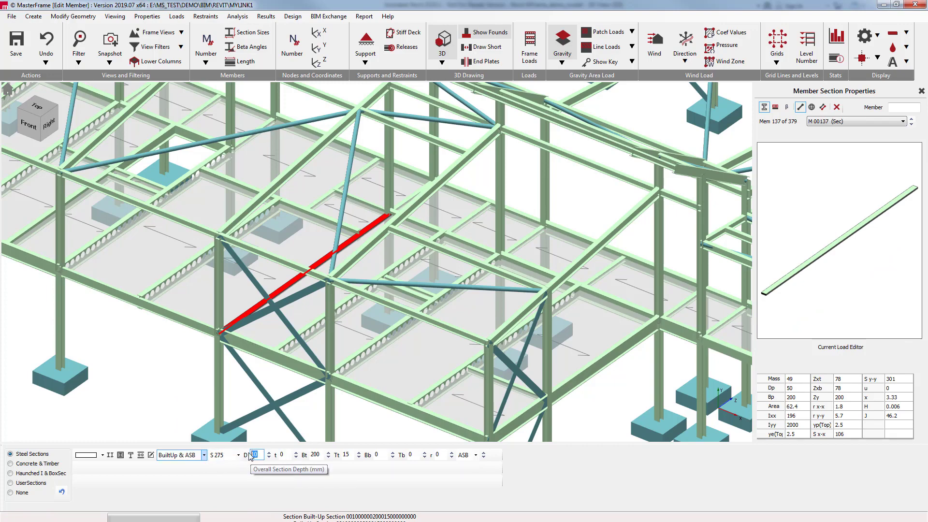
pyautogui.write('450')
pyautogui.press('Tab')
pyautogui.write('10')
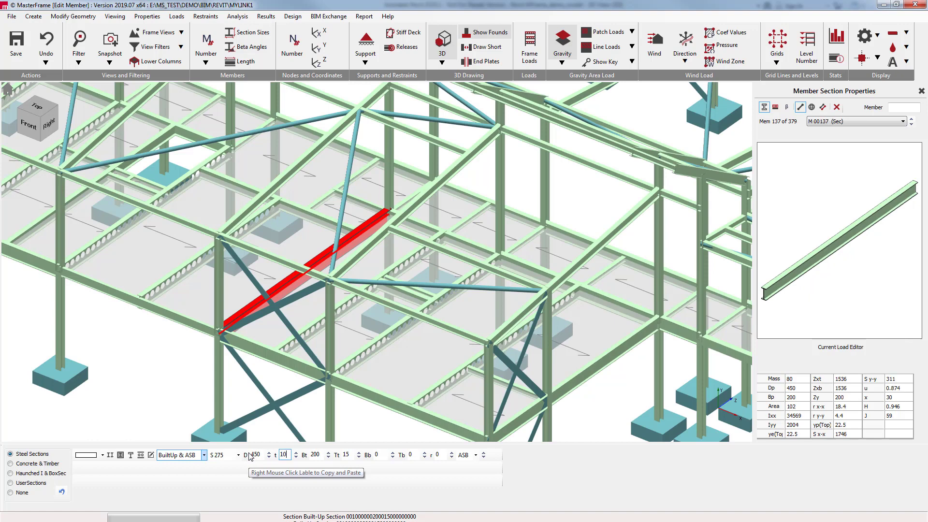
pyautogui.press('Tab')
pyautogui.press('Tab')
pyautogui.press('Tab')
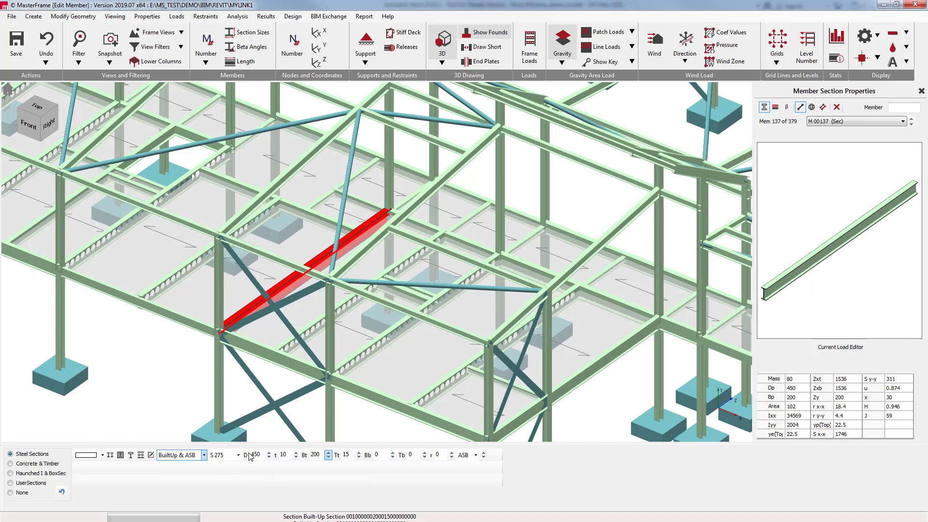
pyautogui.press('Tab')
pyautogui.press('Tab')
pyautogui.write('300')
pyautogui.press('Tab')
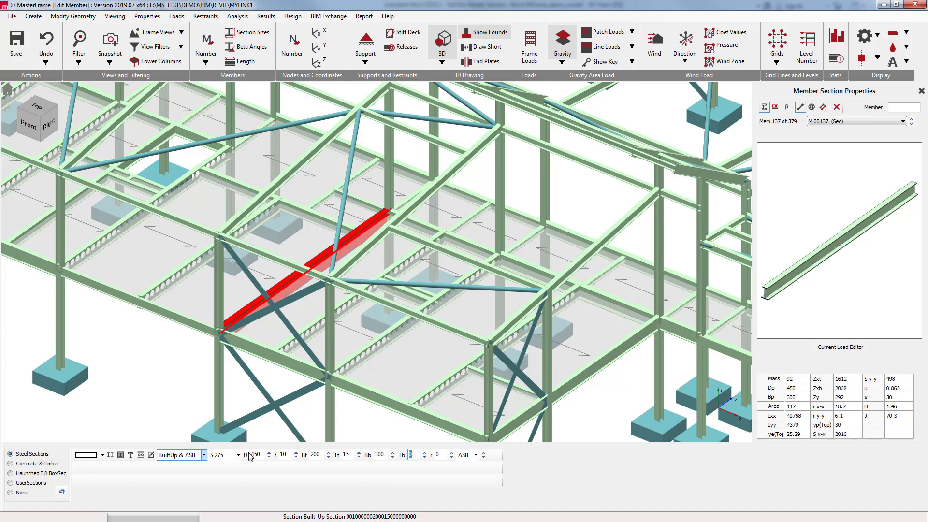
pyautogui.write('5')
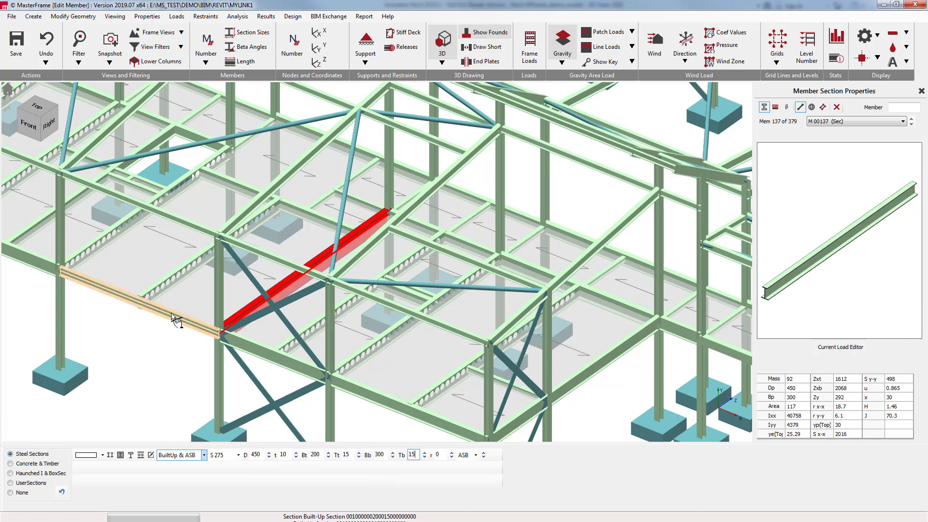
pyautogui.click(173, 326)
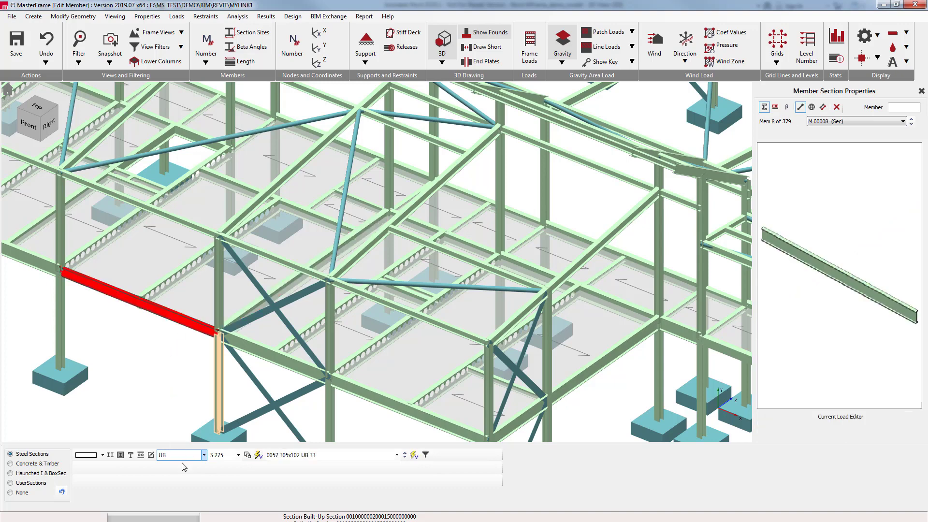
# Step: Give member 8 a compound plated section with the plate projecting on the right only
pyautogui.click(131, 455)
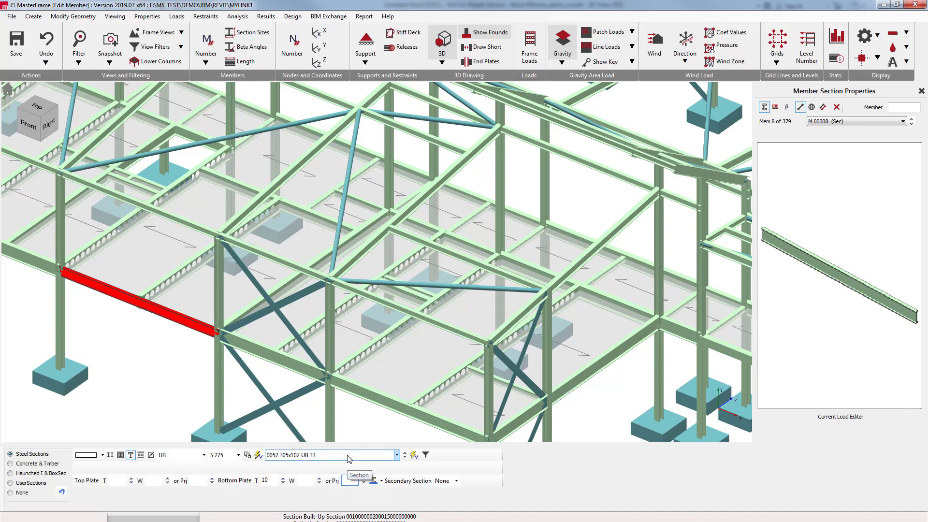
pyautogui.click(381, 482)
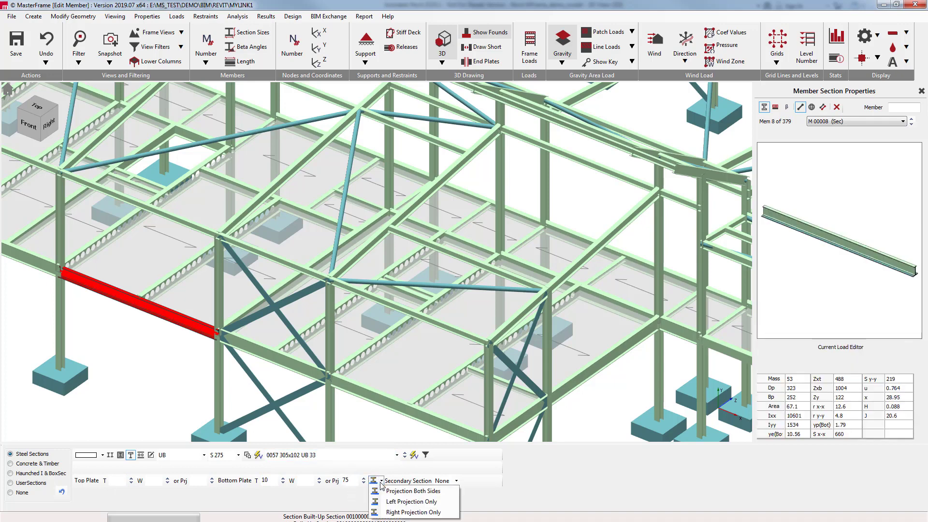
pyautogui.click(397, 512)
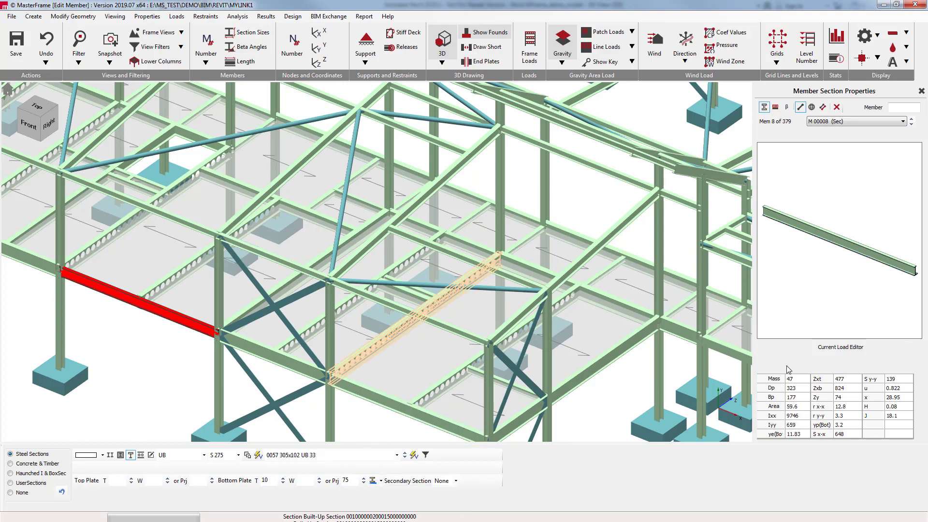
pyautogui.scroll(1, 533, 355)
pyautogui.moveTo(533, 356); pyautogui.dragTo(465, 326, button='middle')
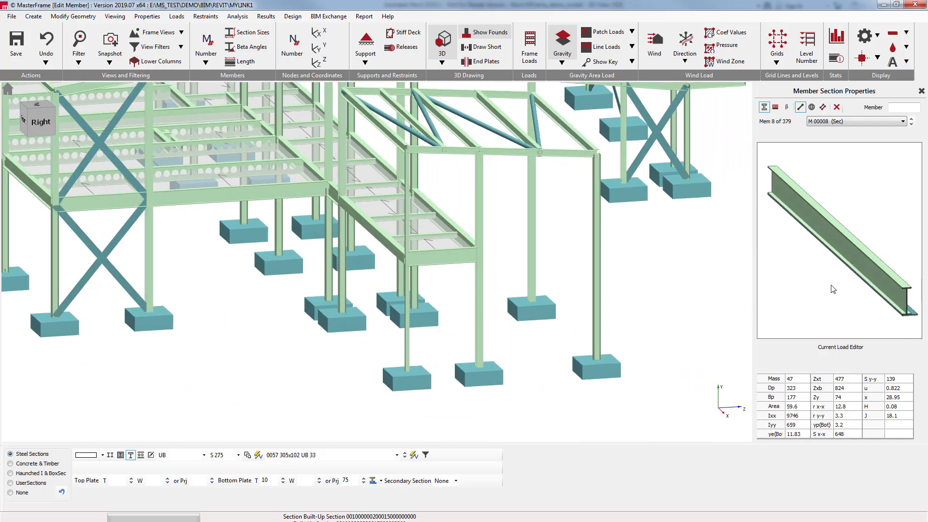
pyautogui.scroll(-1, 508, 290)
pyautogui.scroll(-1, 394, 325)
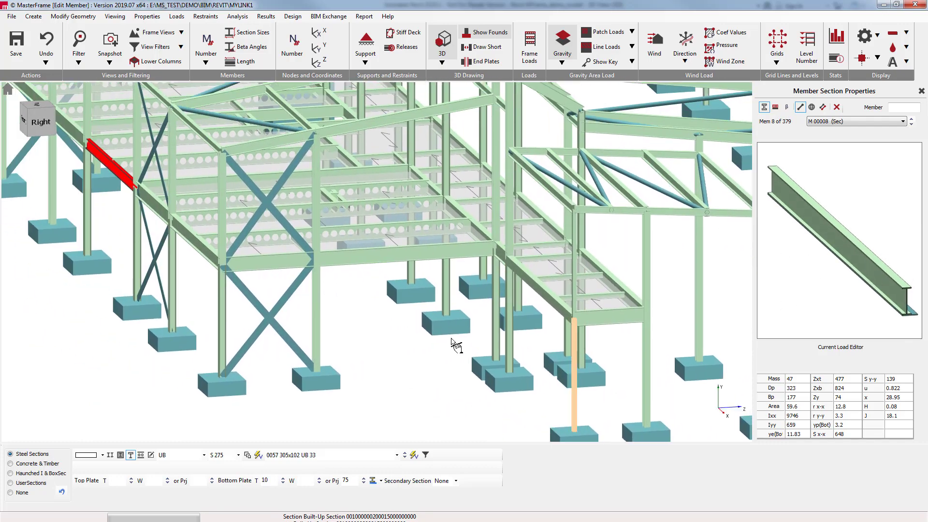
pyautogui.scroll(-1, 326, 308)
pyautogui.moveTo(326, 308); pyautogui.dragTo(398, 281, button='middle')
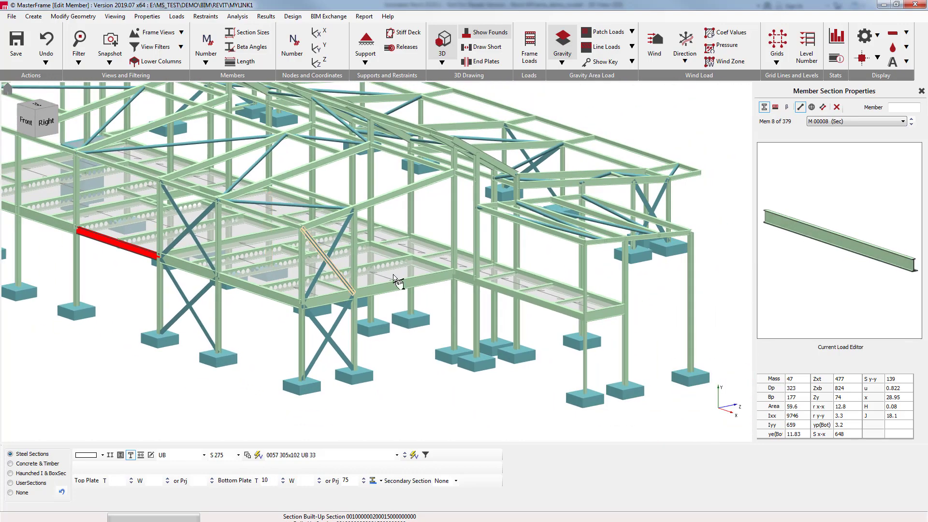
pyautogui.scroll(1, 398, 282)
pyautogui.scroll(1, 384, 269)
pyautogui.scroll(1, 414, 283)
# Step: Select member 57 and, keeping type RHS, choose size 2179 250x150x6.3 RHS 38
pyautogui.click(454, 352)
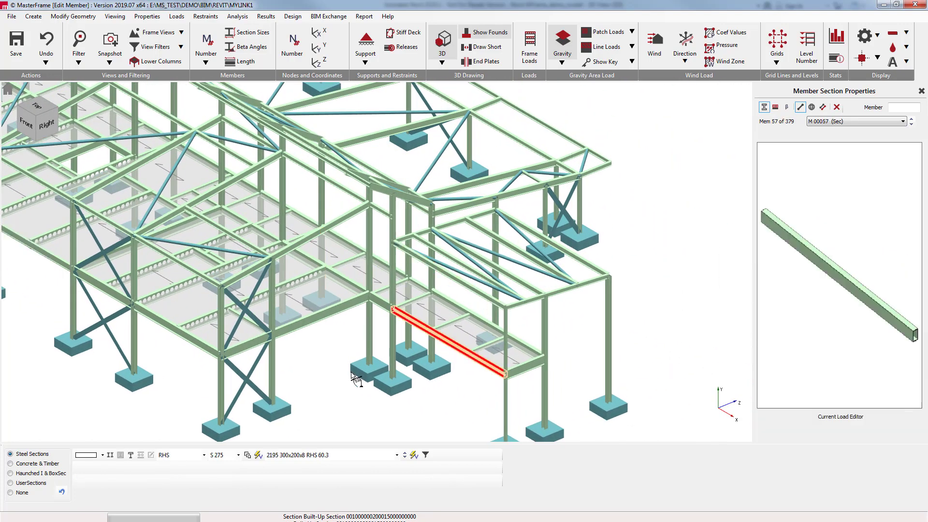
pyautogui.click(203, 456)
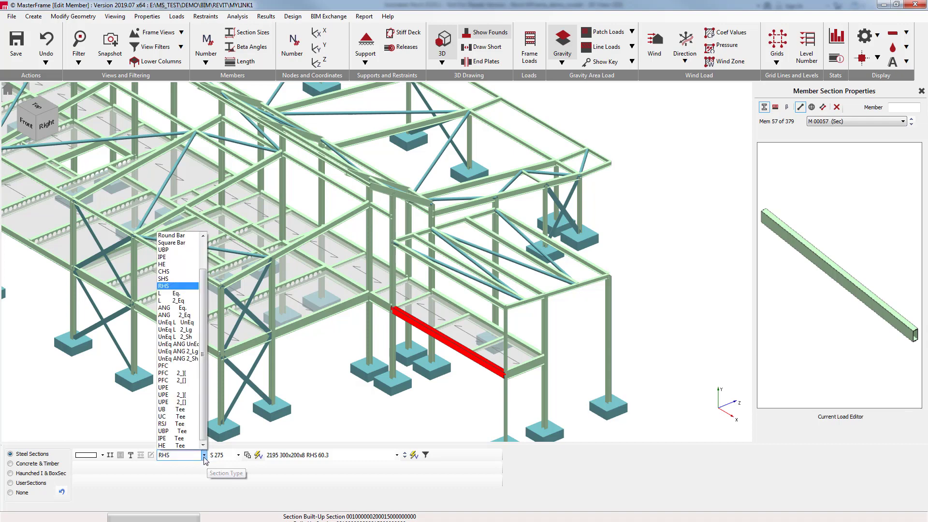
pyautogui.click(205, 458)
pyautogui.click(397, 456)
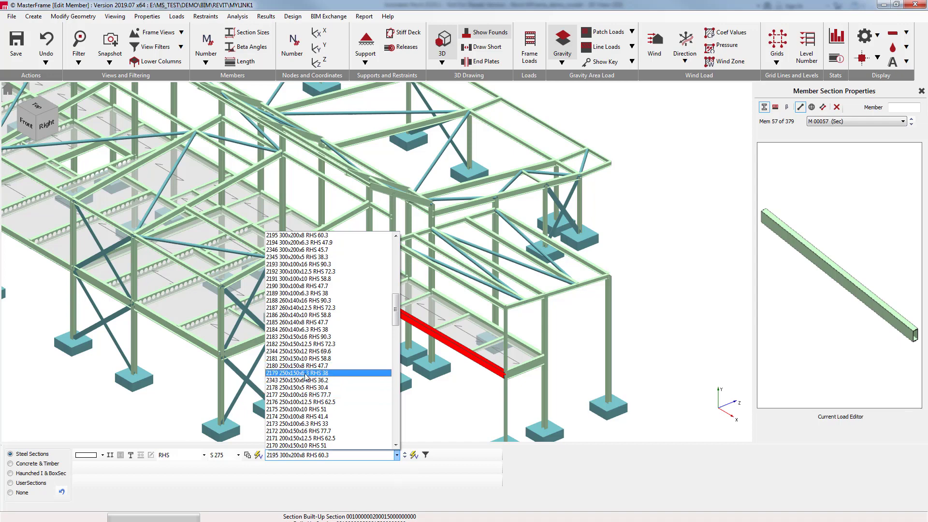
pyautogui.click(305, 374)
pyautogui.scroll(1, 394, 384)
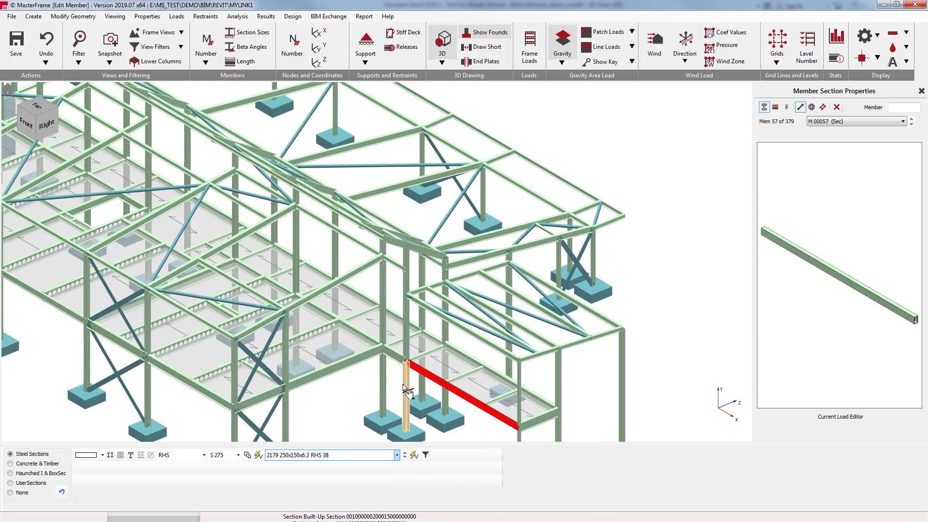
pyautogui.scroll(-3, 407, 390)
pyautogui.scroll(-2, 407, 391)
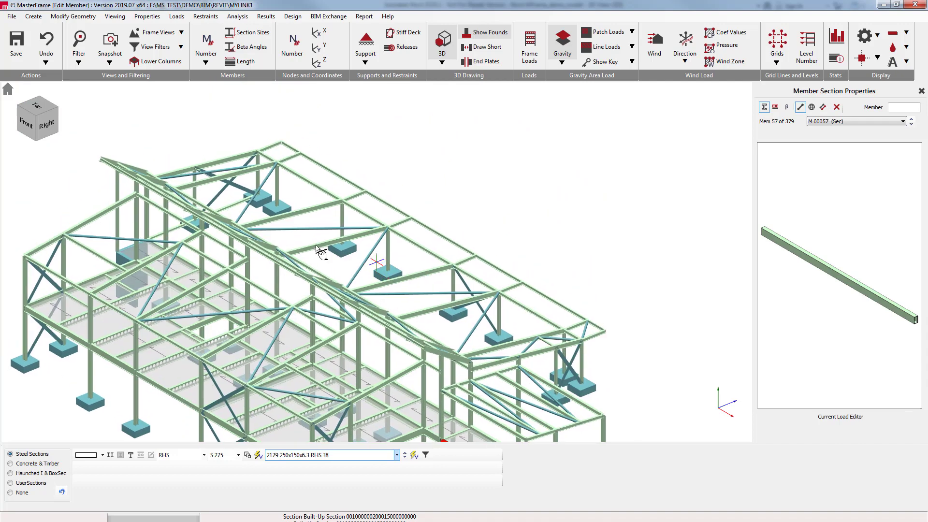
# Step: Make roof beam 241 double haunched, with 1 m haunches and depth ratio 2 at both ends
pyautogui.click(208, 188)
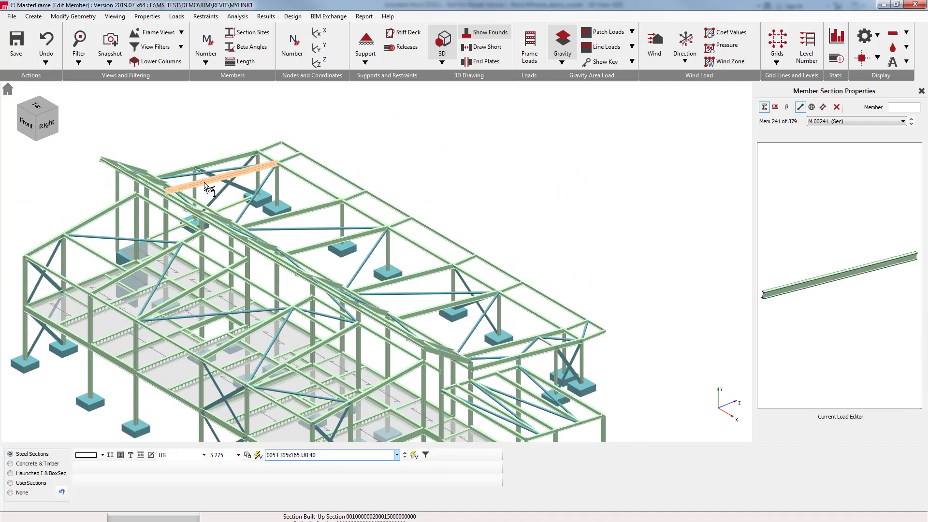
pyautogui.moveTo(427, 294); pyautogui.dragTo(395, 305, button='middle')
pyautogui.click(102, 456)
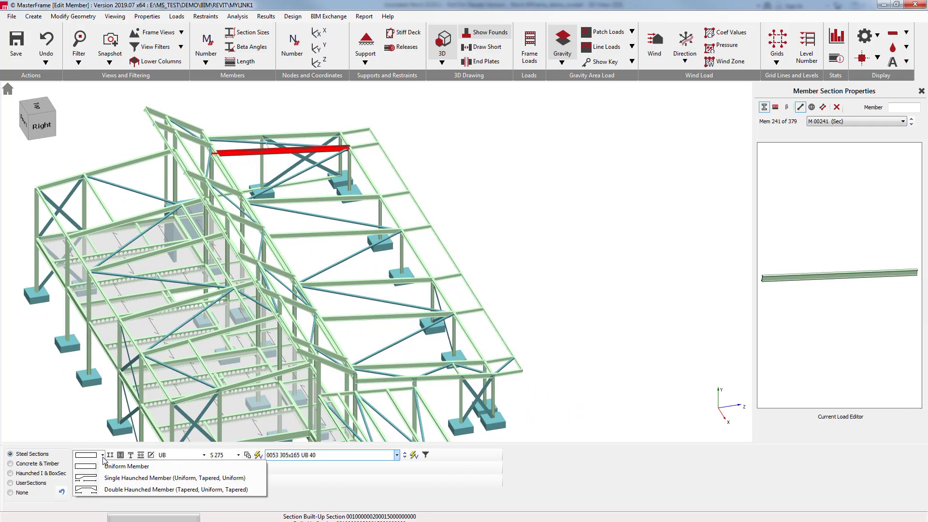
pyautogui.click(113, 491)
pyautogui.click(137, 468)
pyautogui.write('1')
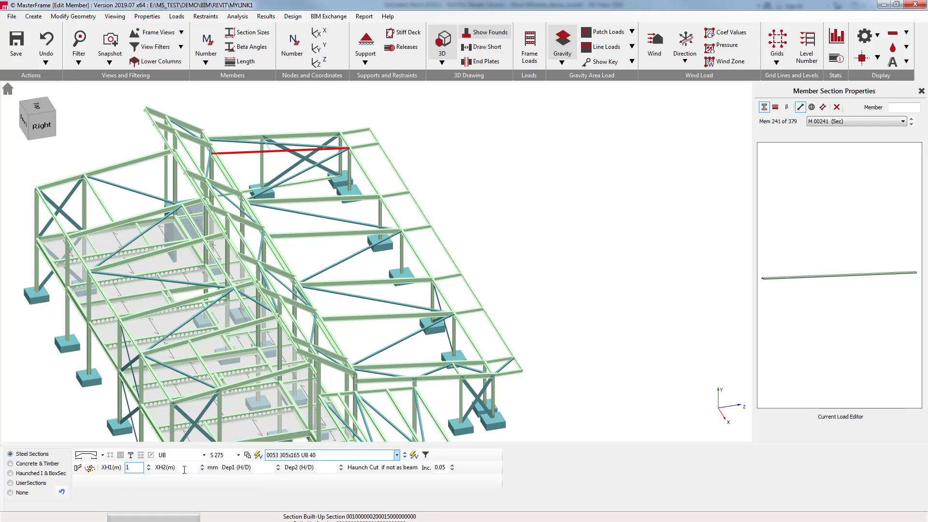
pyautogui.click(183, 468)
pyautogui.click(265, 469)
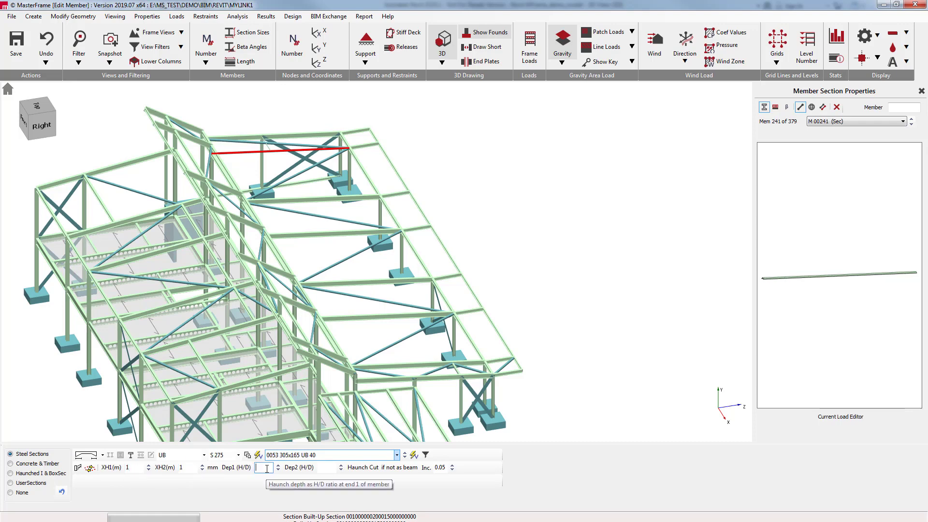
pyautogui.write('2')
pyautogui.click(328, 470)
pyautogui.write('2')
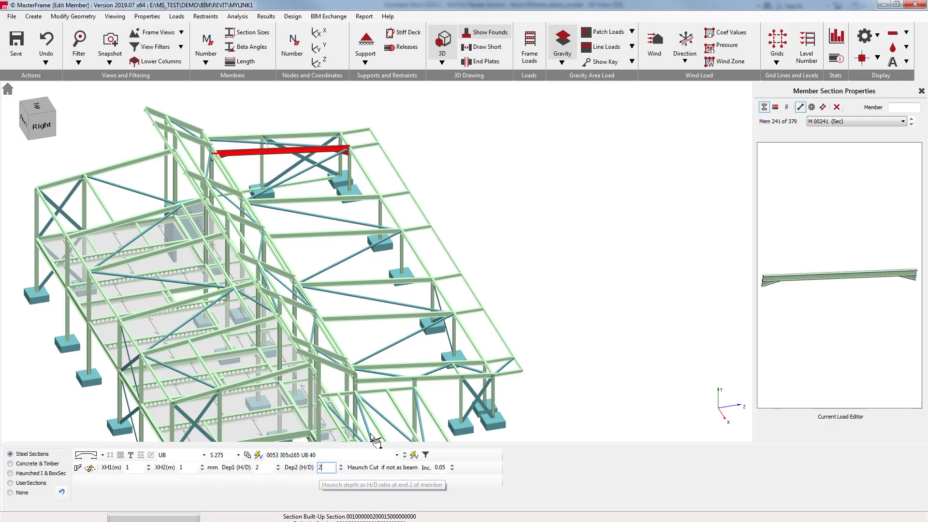
pyautogui.scroll(3, 311, 112)
pyautogui.scroll(-3, 377, 261)
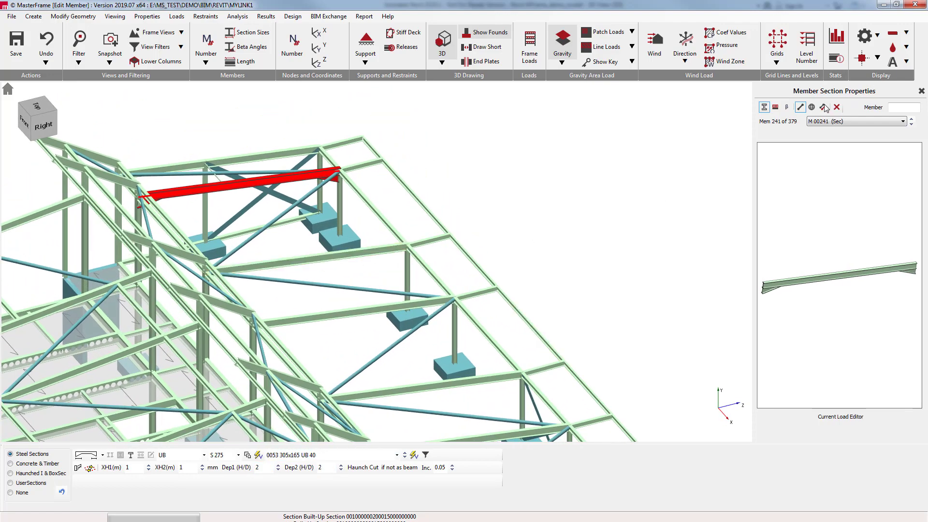
# Step: Copy the haunched 305x165 UB 40 section onto two more roof beams and finish editing members
pyautogui.click(823, 107)
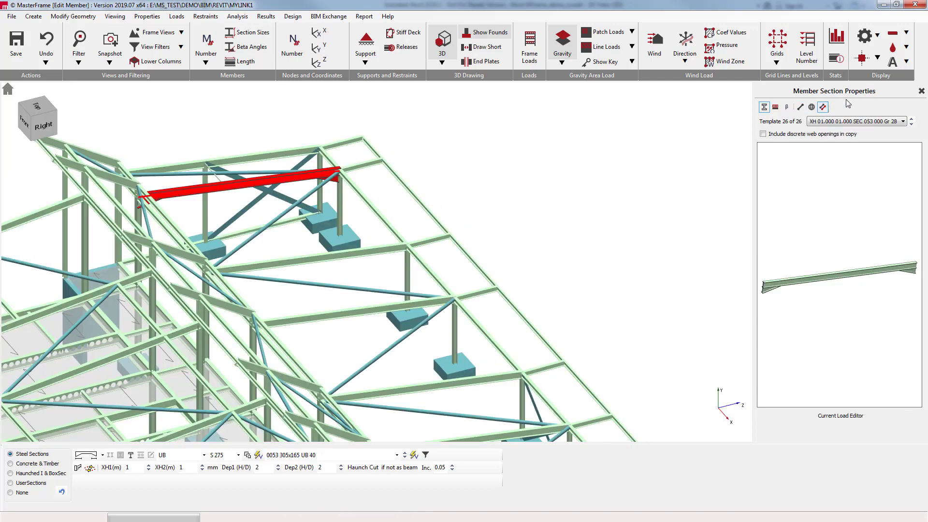
pyautogui.click(306, 272)
pyautogui.moveTo(368, 341)
pyautogui.mouseDown(button='middle')
pyautogui.moveTo(405, 286)
pyautogui.moveTo(428, 349)
pyautogui.moveTo(375, 261)
pyautogui.moveTo(491, 368)
pyautogui.mouseUp(button='middle')
pyautogui.click(492, 376)
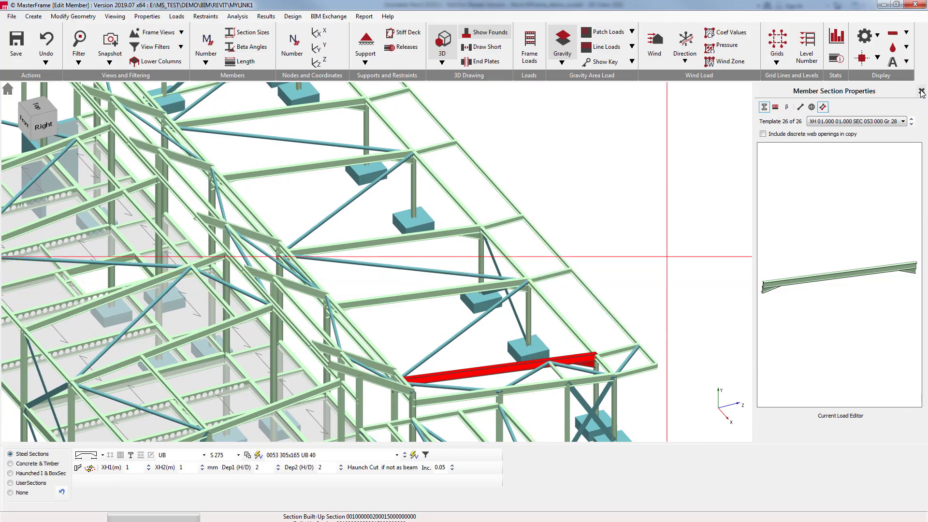
pyautogui.rightClick(576, 255)
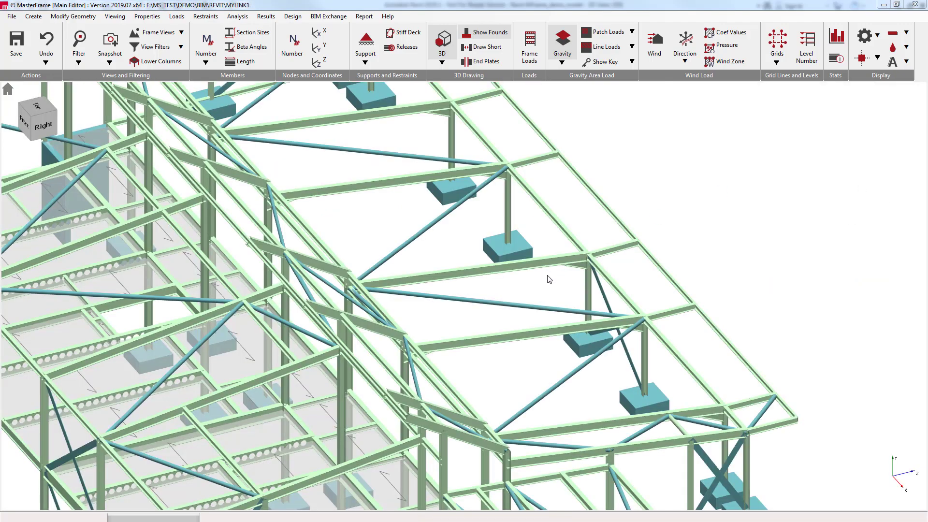
# Step: Orbit the model and start Modify Geometry's Shift XYZ coordinate tool
pyautogui.moveTo(548, 286); pyautogui.dragTo(551, 302, button='middle')
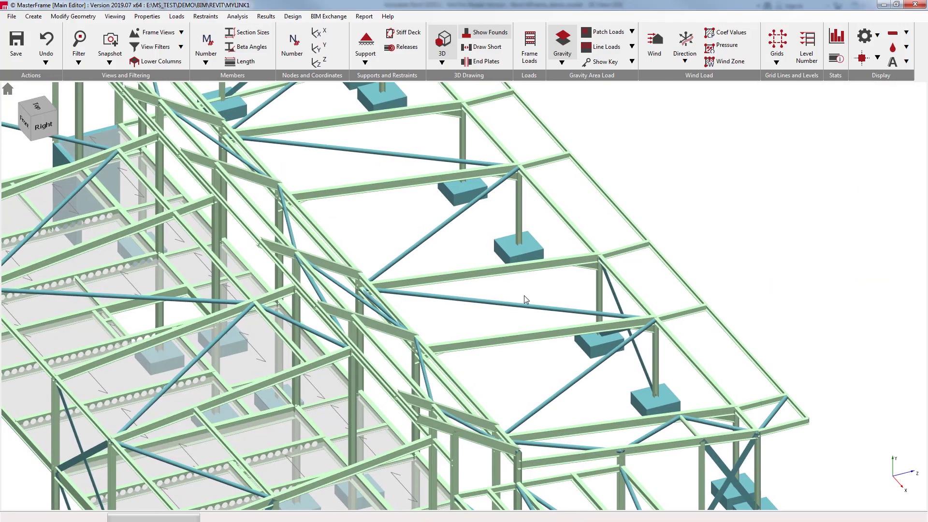
pyautogui.scroll(-2, 551, 301)
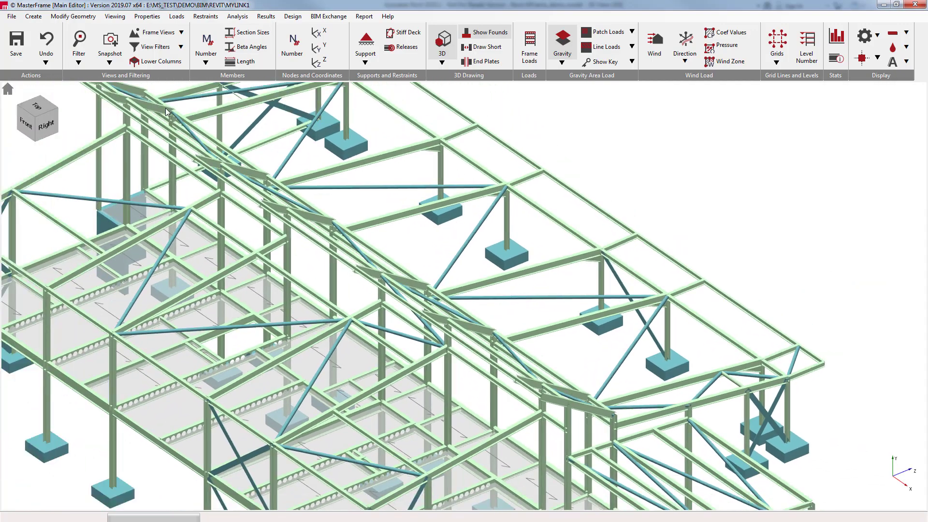
pyautogui.click(73, 16)
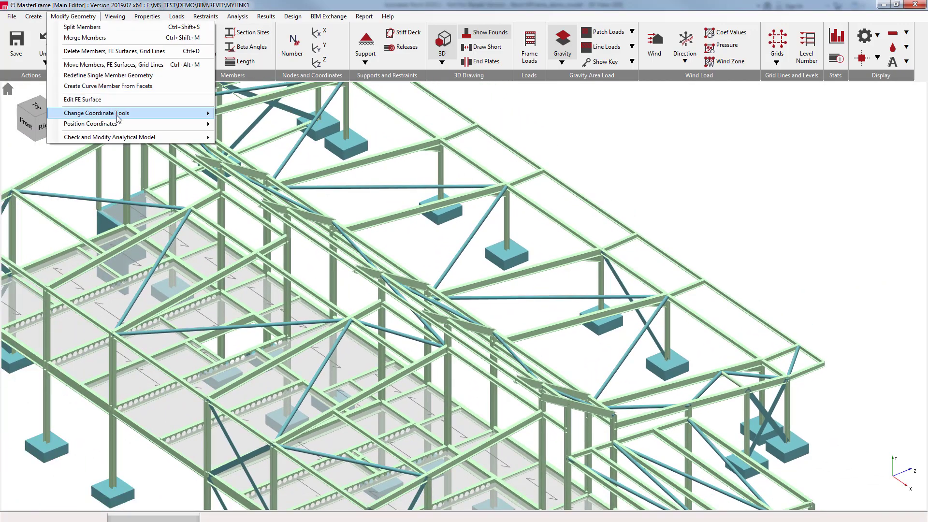
pyautogui.moveTo(97, 113)
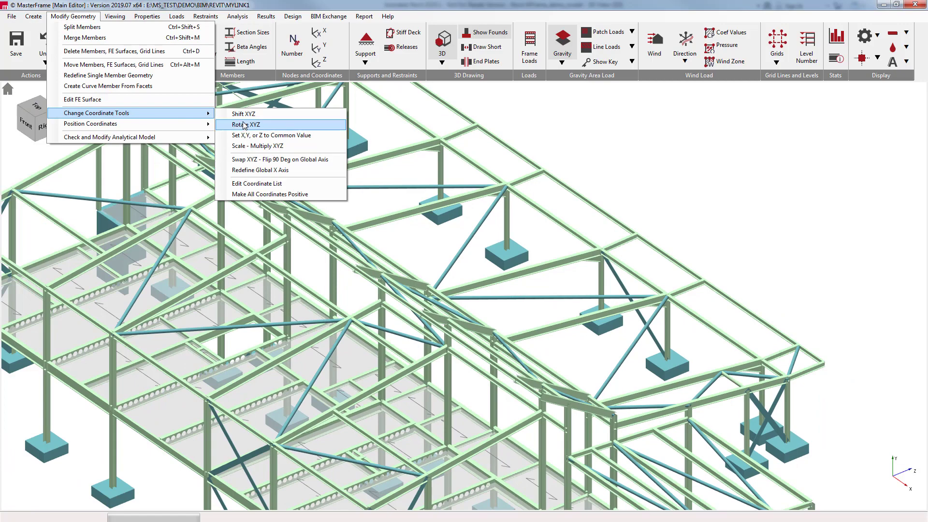
pyautogui.click(246, 116)
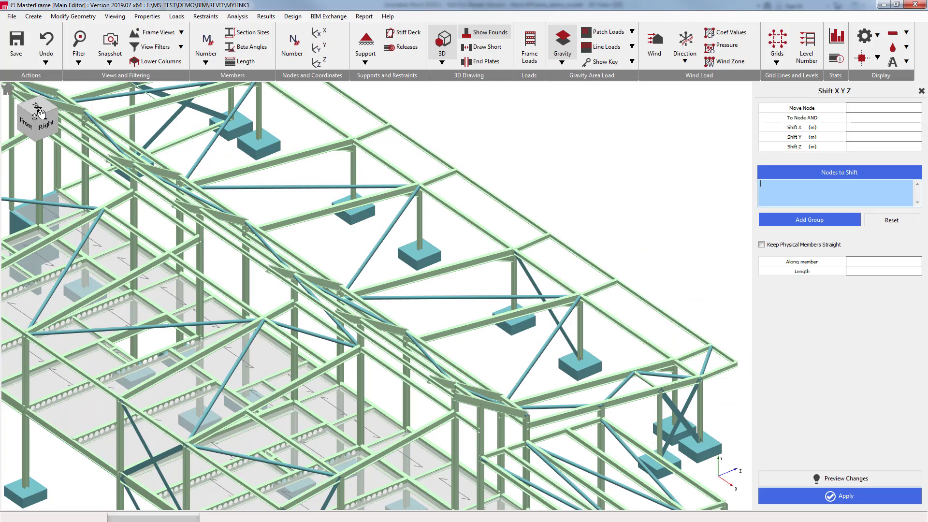
# Step: In Top view, shift the nine top-edge nodes up 0.5 m in Z and close the panel
pyautogui.click(40, 112)
pyautogui.scroll(-2, 172, 269)
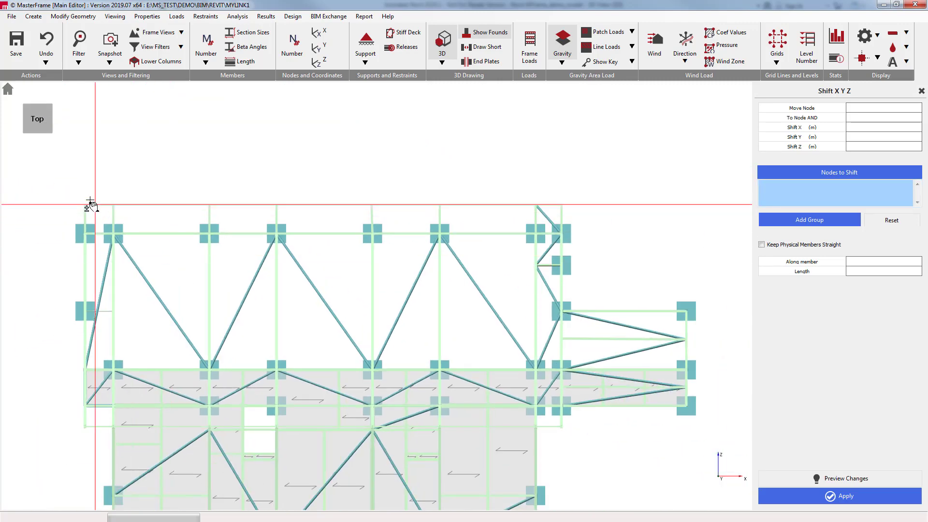
pyautogui.moveTo(76, 201); pyautogui.dragTo(585, 215)
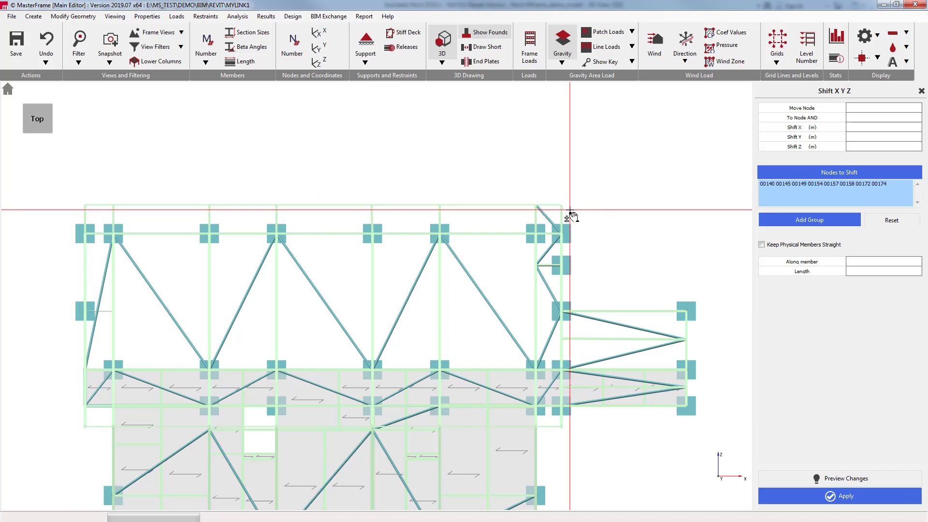
pyautogui.click(856, 147)
pyautogui.write('0.5')
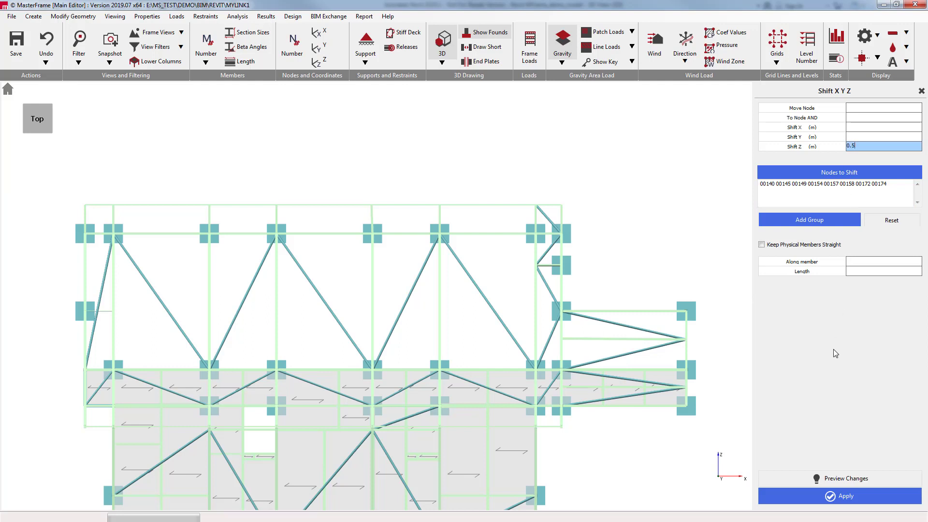
pyautogui.click(828, 493)
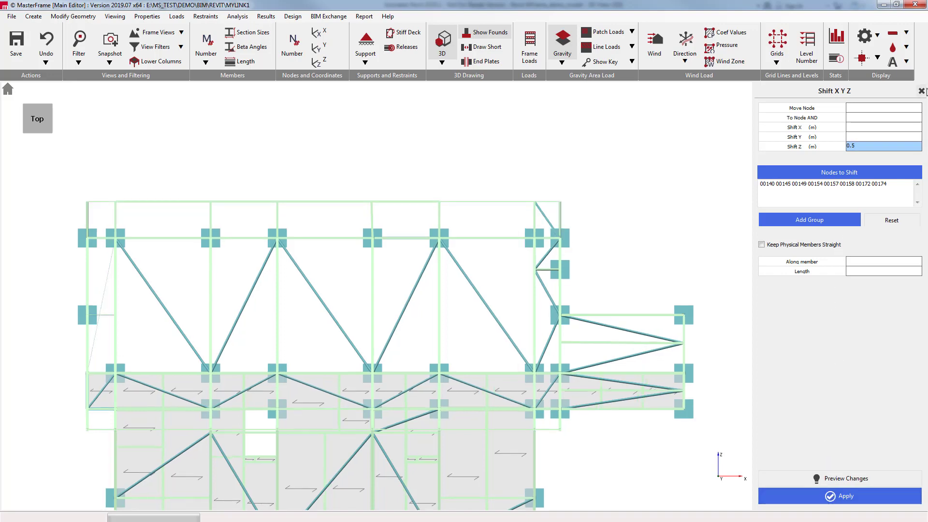
pyautogui.click(922, 91)
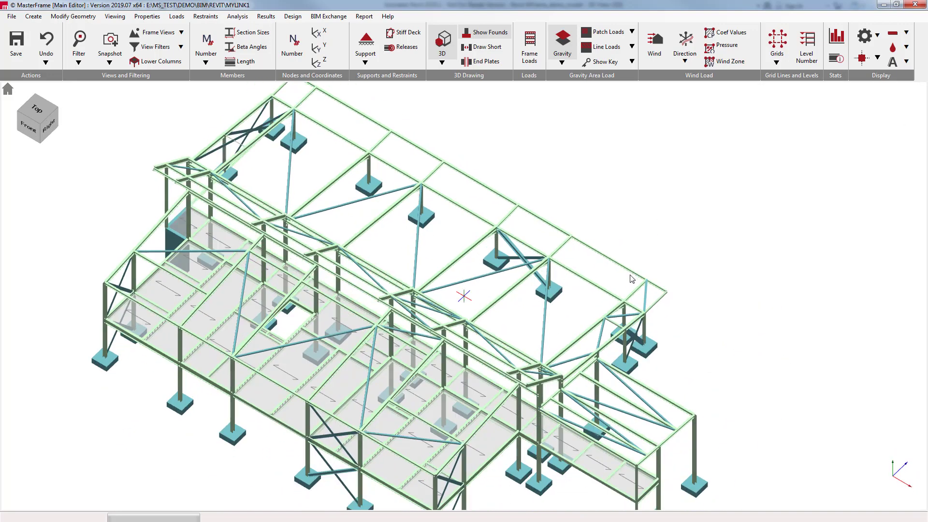
# Step: Orbit the model back to an isometric view
pyautogui.moveTo(622, 267); pyautogui.dragTo(599, 265, button='middle')
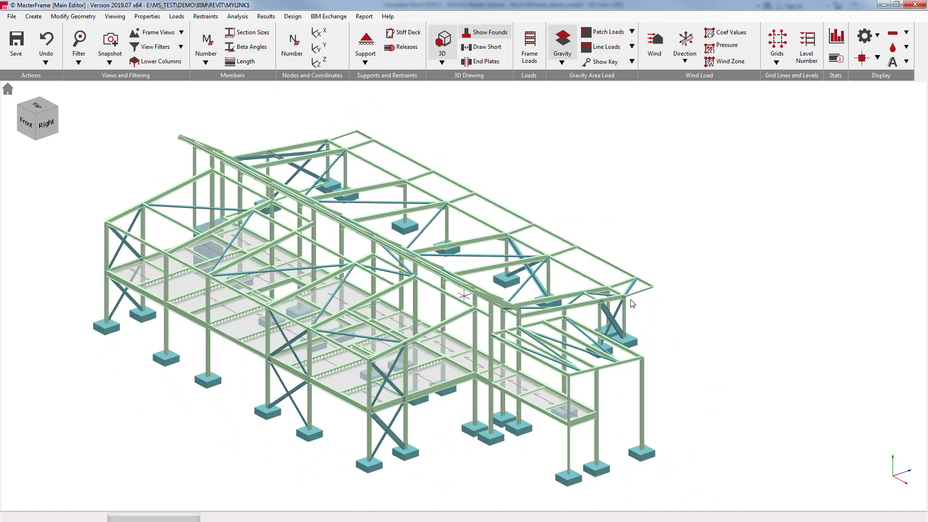
pyautogui.moveTo(646, 310); pyautogui.dragTo(618, 296, button='middle')
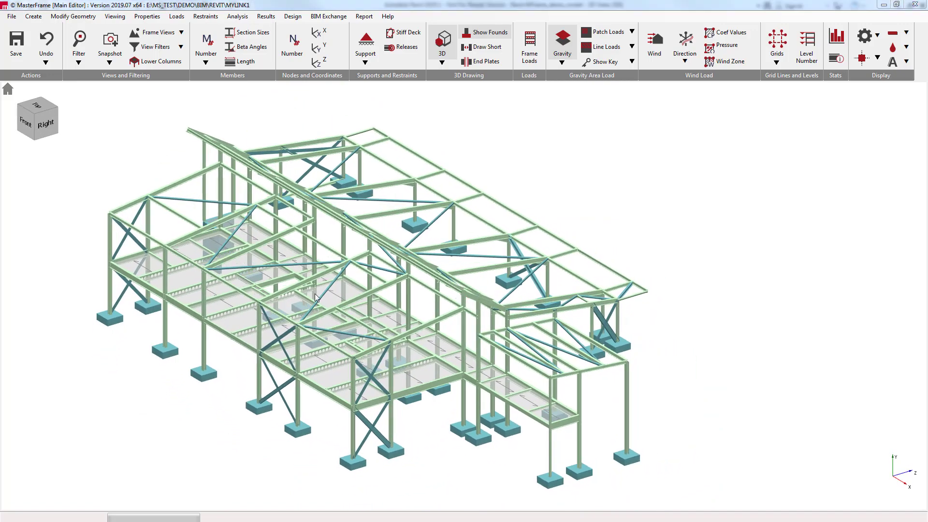
pyautogui.moveTo(309, 294); pyautogui.dragTo(321, 296, button='middle')
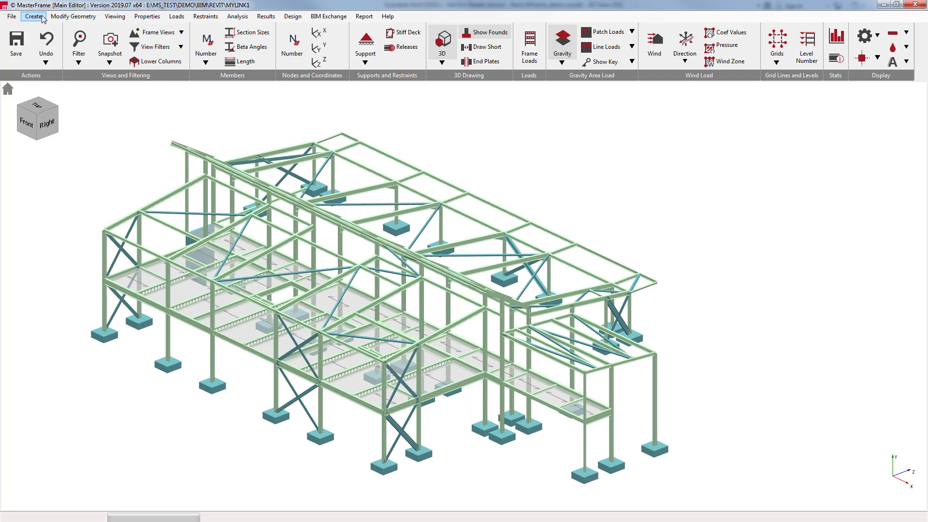
pyautogui.click(33, 15)
# Step: Set new members to CHS 1021 114.3x3.6 as tension-only bracing with released ends
pyautogui.click(62, 62)
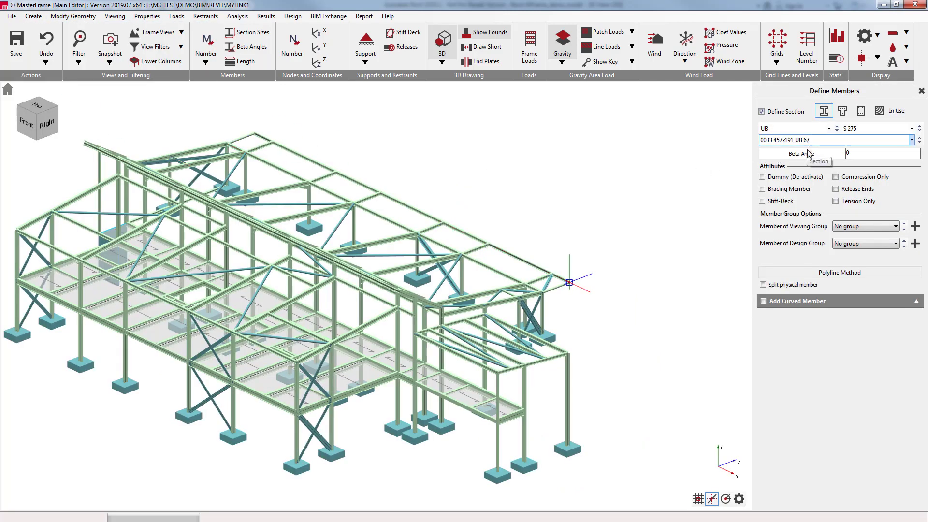
pyautogui.click(798, 128)
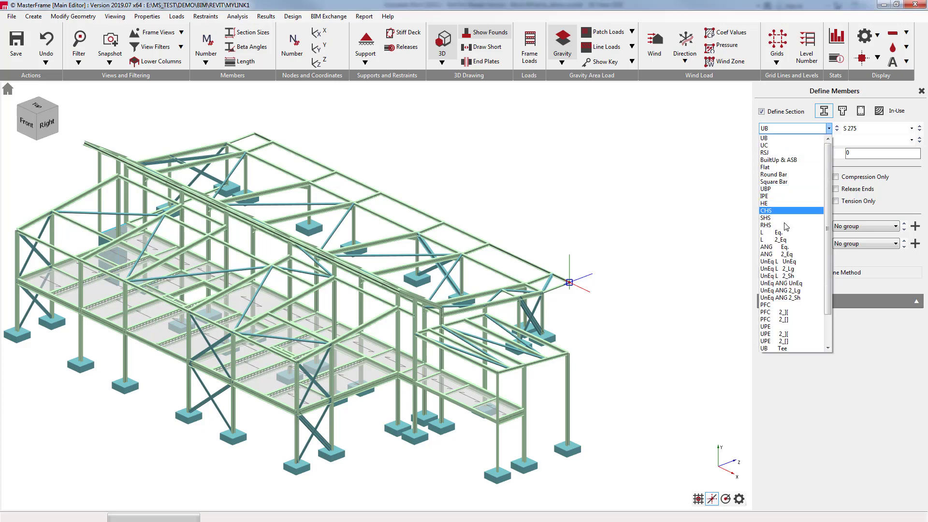
pyautogui.click(767, 210)
pyautogui.click(827, 140)
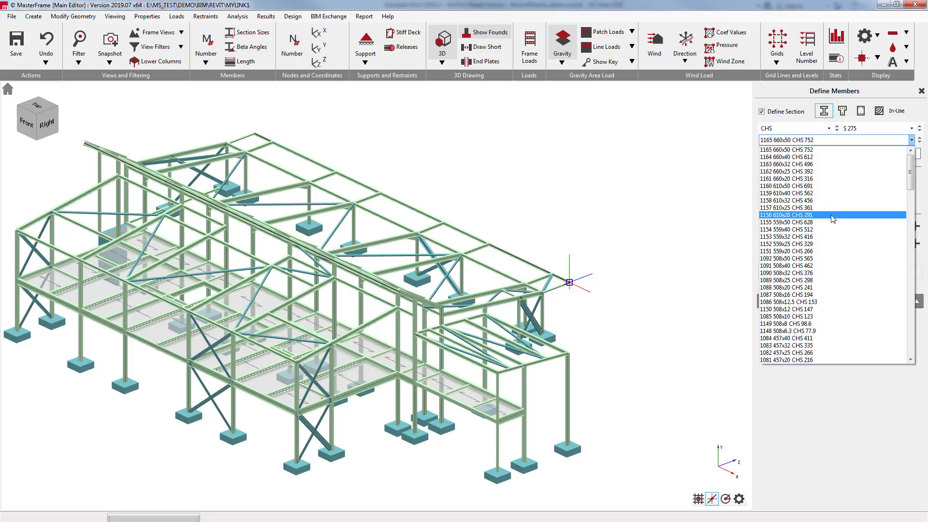
pyautogui.scroll(-4, 797, 246)
pyautogui.scroll(-5, 789, 300)
pyautogui.scroll(-4, 789, 300)
pyautogui.scroll(-9, 900, 274)
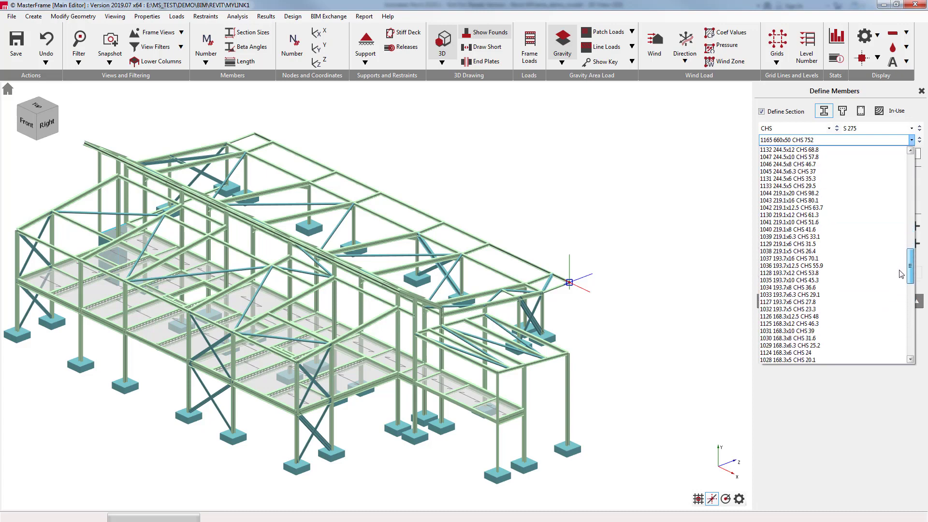
pyautogui.scroll(-4, 901, 275)
pyautogui.scroll(-8, 895, 311)
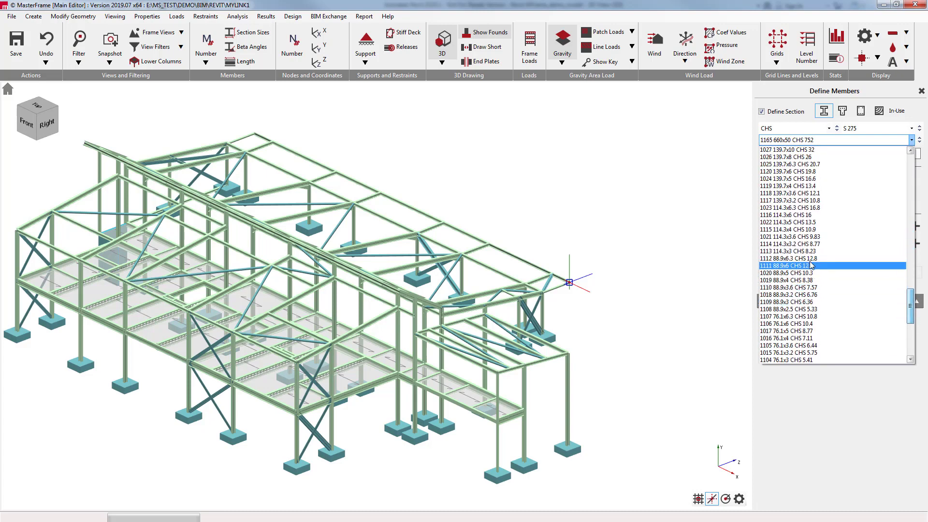
pyautogui.click(788, 236)
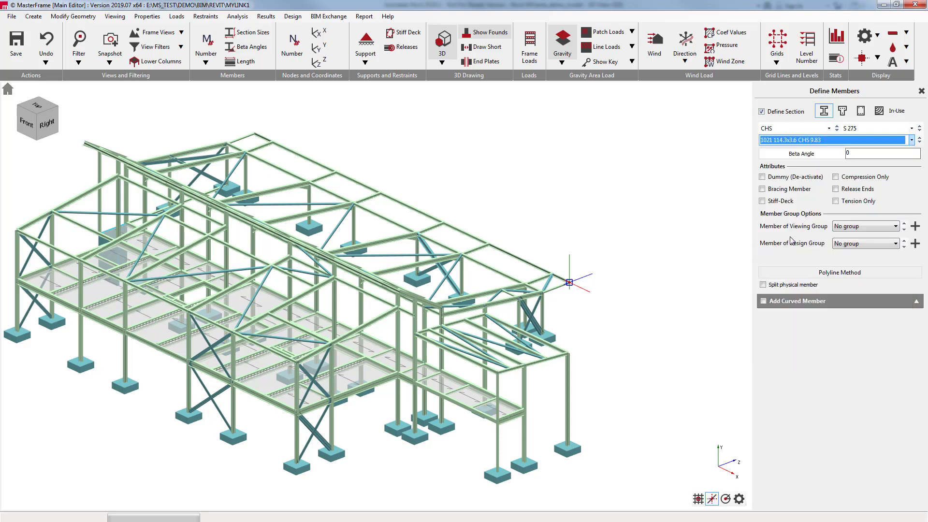
pyautogui.click(764, 189)
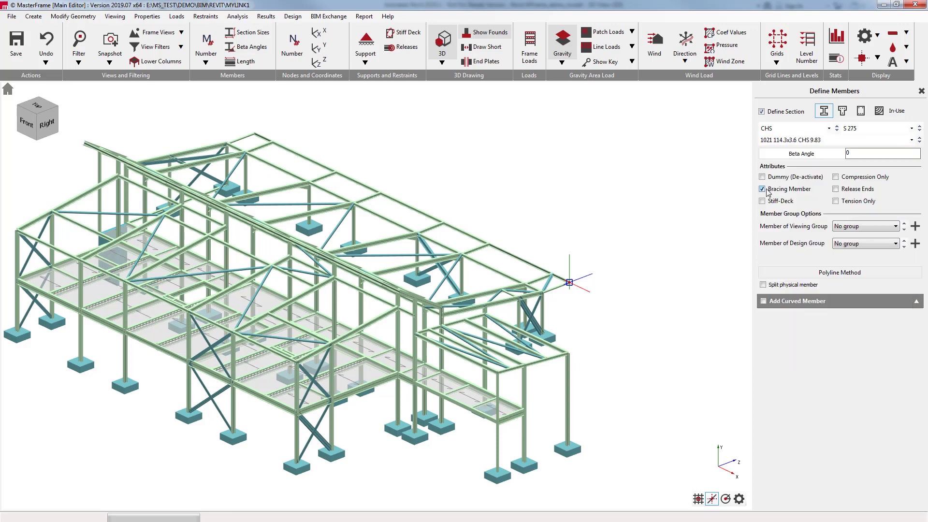
pyautogui.click(836, 201)
# Step: Draw the brace from the footing node to the upper column node, then close member definition
pyautogui.moveTo(460, 388); pyautogui.dragTo(484, 397, button='middle')
pyautogui.scroll(2, 484, 397)
pyautogui.scroll(2, 457, 407)
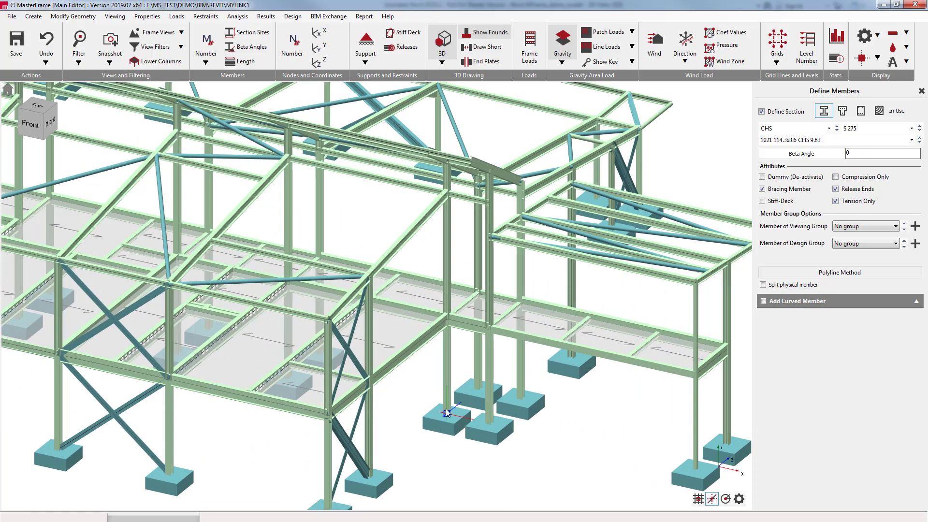
pyautogui.click(447, 413)
pyautogui.click(485, 332)
pyautogui.click(490, 424)
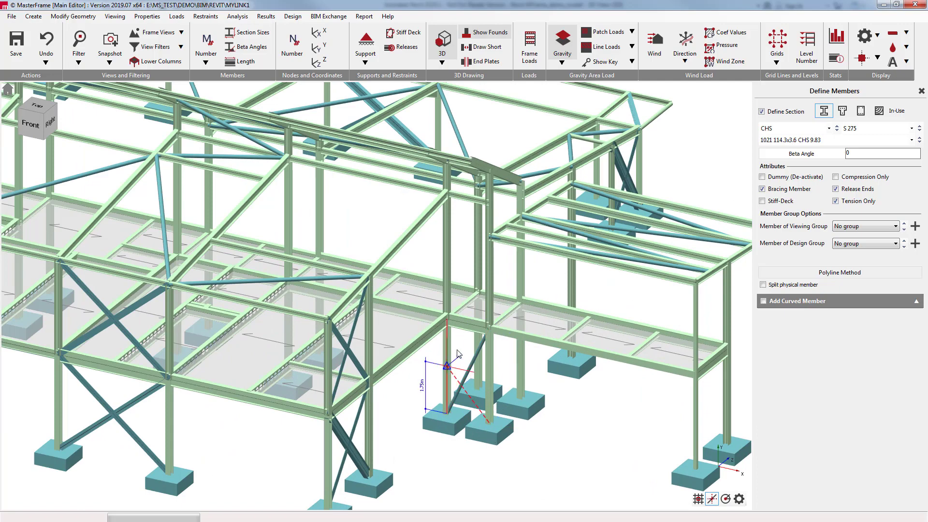
pyautogui.click(447, 321)
pyautogui.scroll(-2, 472, 383)
pyautogui.scroll(-2, 472, 382)
pyautogui.scroll(-2, 505, 408)
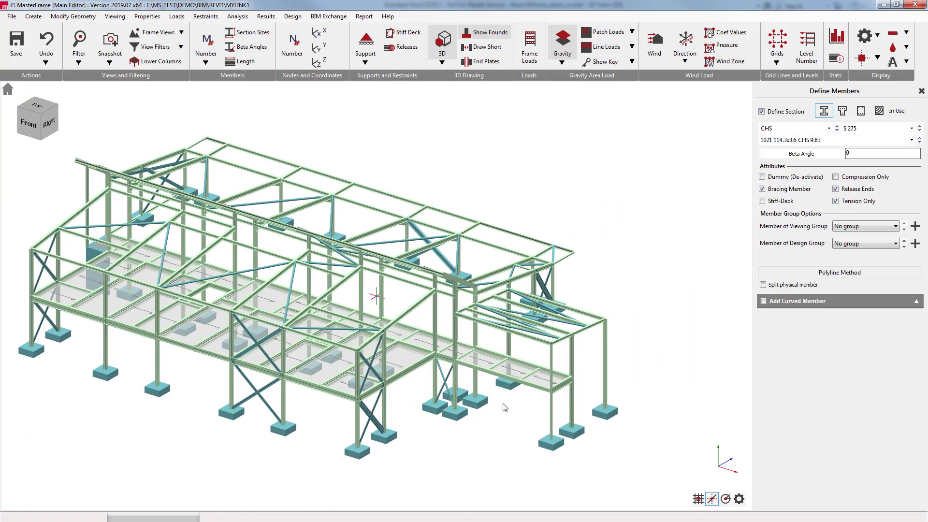
pyautogui.scroll(-1, 506, 408)
pyautogui.scroll(-2, 503, 403)
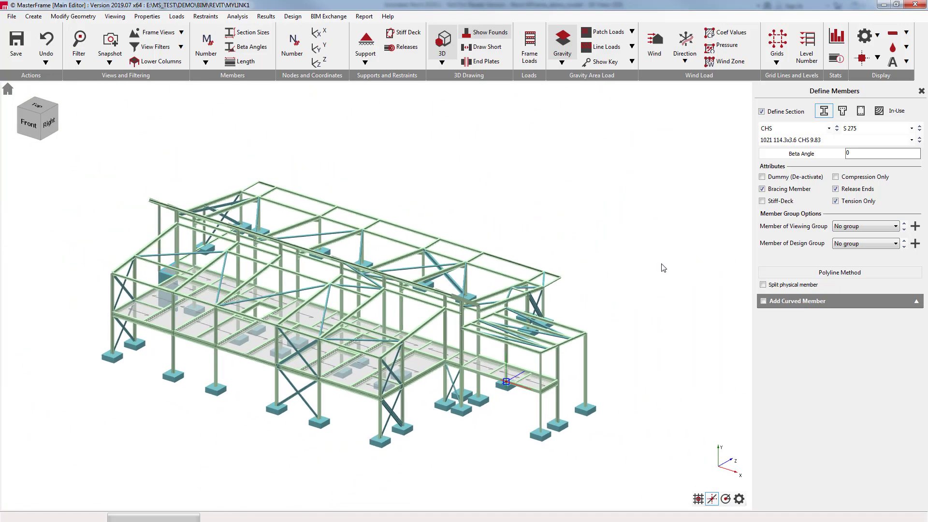
pyautogui.click(921, 92)
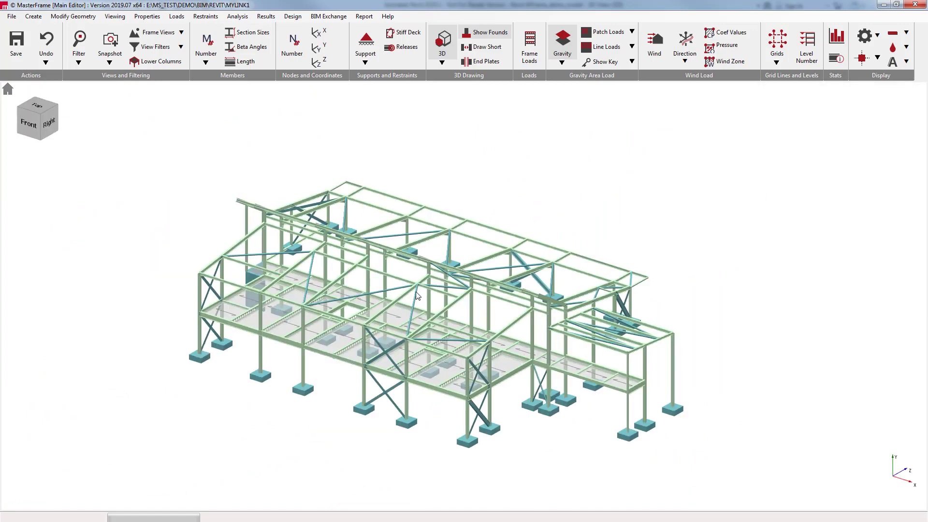
pyautogui.scroll(1, 442, 347)
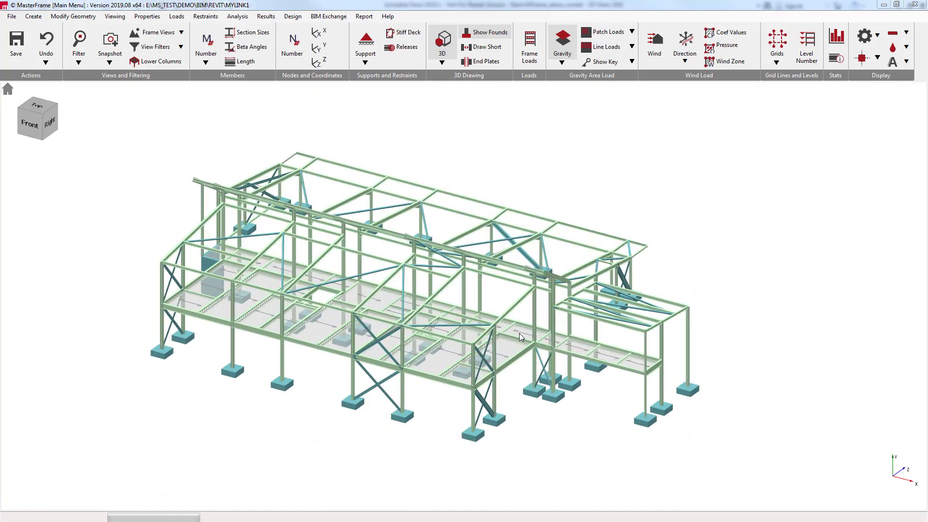
# Step: Add the new diagonal brace to Select Revit Bracing Members, then close that list
pyautogui.moveTo(520, 332); pyautogui.dragTo(495, 334, button='middle')
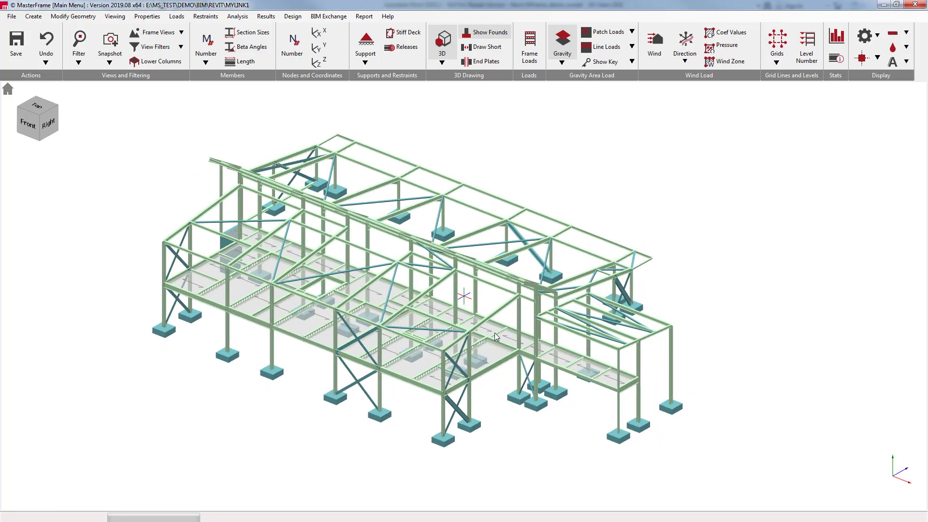
pyautogui.click(330, 21)
pyautogui.moveTo(363, 40)
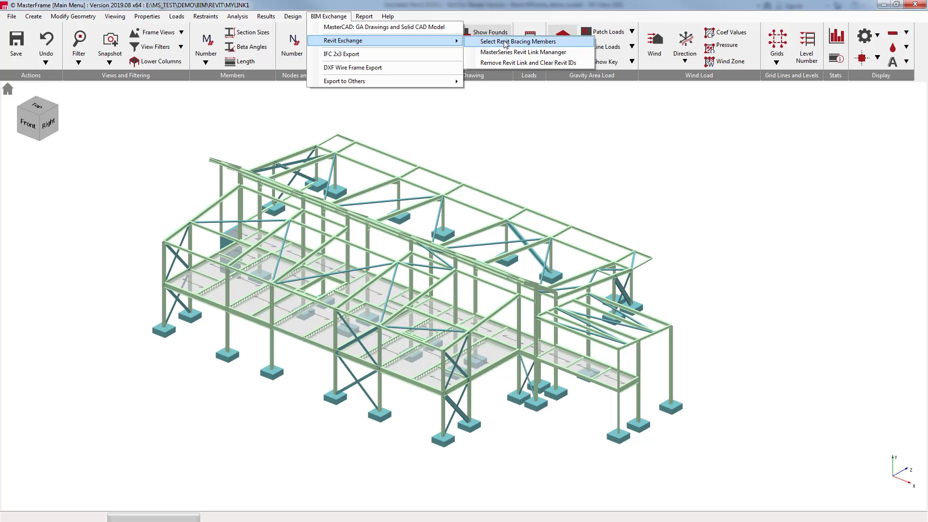
pyautogui.click(506, 42)
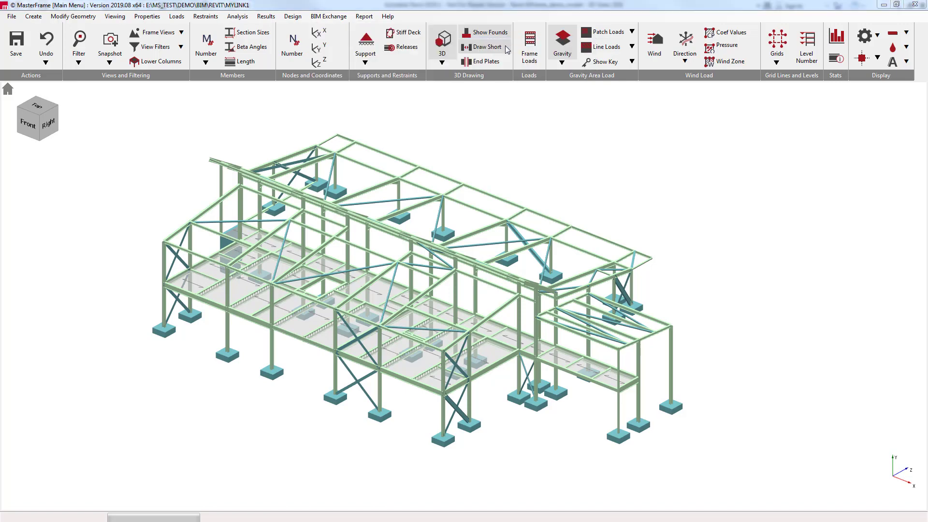
pyautogui.moveTo(516, 371); pyautogui.dragTo(501, 351, button='middle')
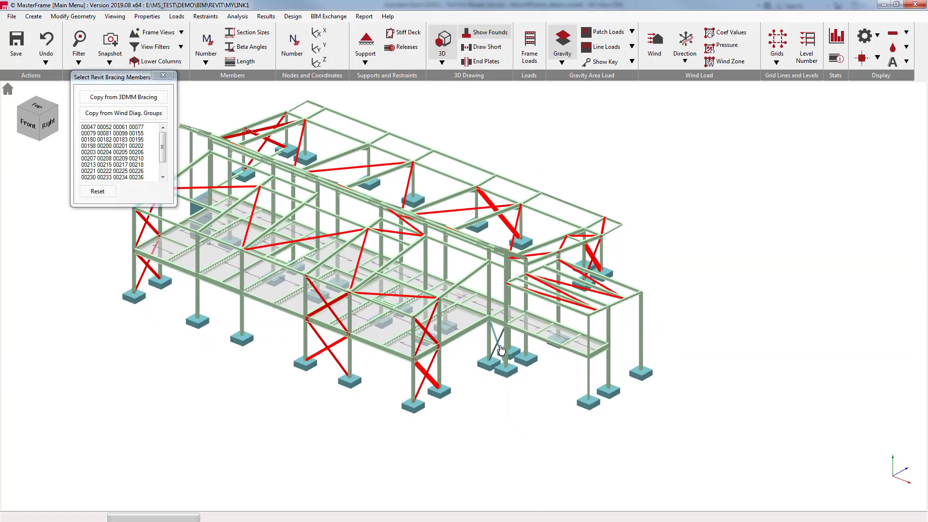
pyautogui.scroll(2, 501, 351)
pyautogui.scroll(3, 502, 344)
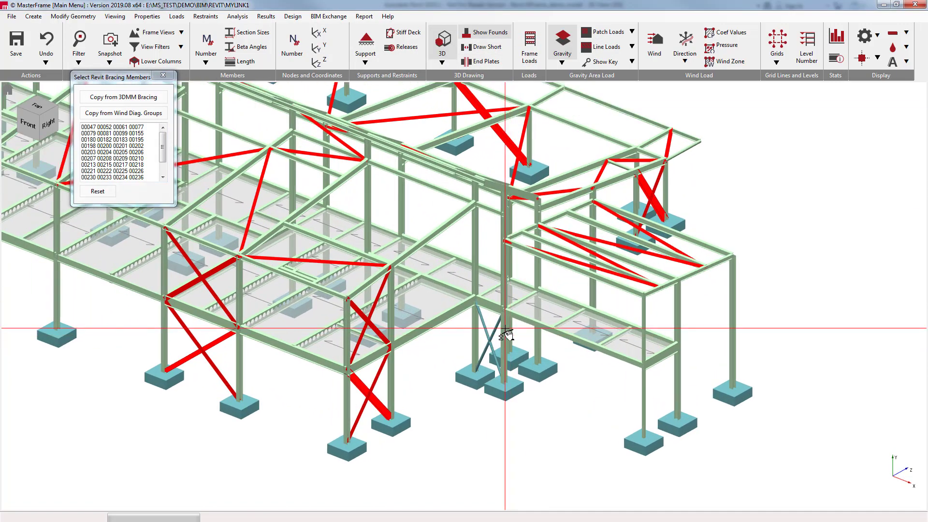
pyautogui.scroll(1, 507, 337)
pyautogui.scroll(2, 509, 340)
pyautogui.scroll(1, 513, 344)
pyautogui.scroll(2, 520, 351)
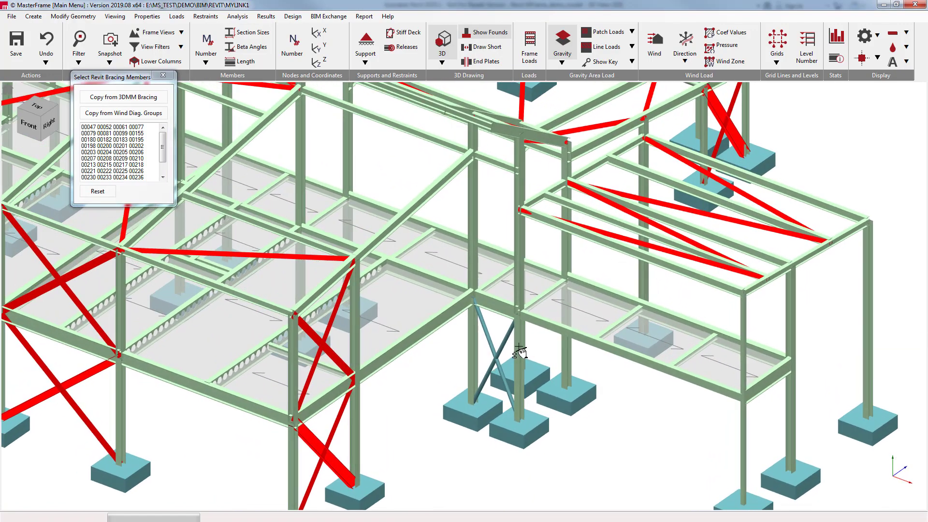
pyautogui.moveTo(519, 352); pyautogui.dragTo(500, 333, button='middle')
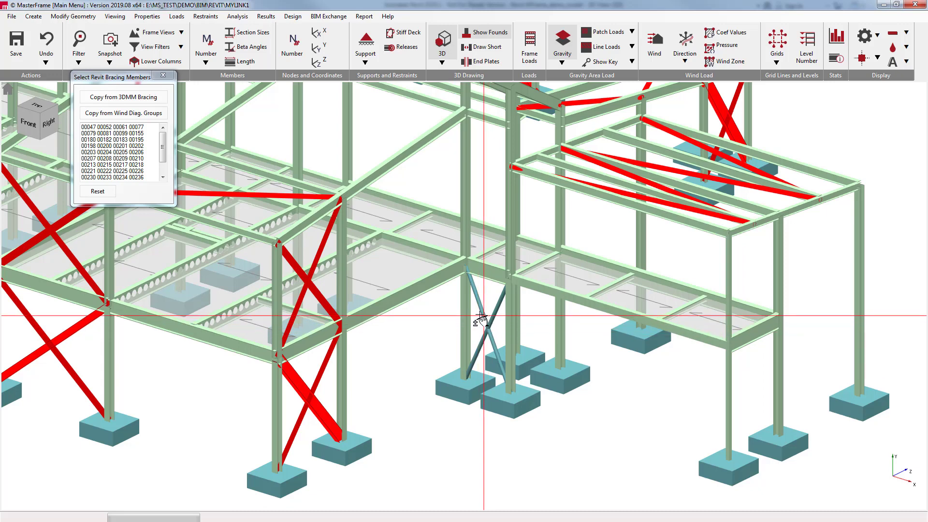
pyautogui.click(481, 339)
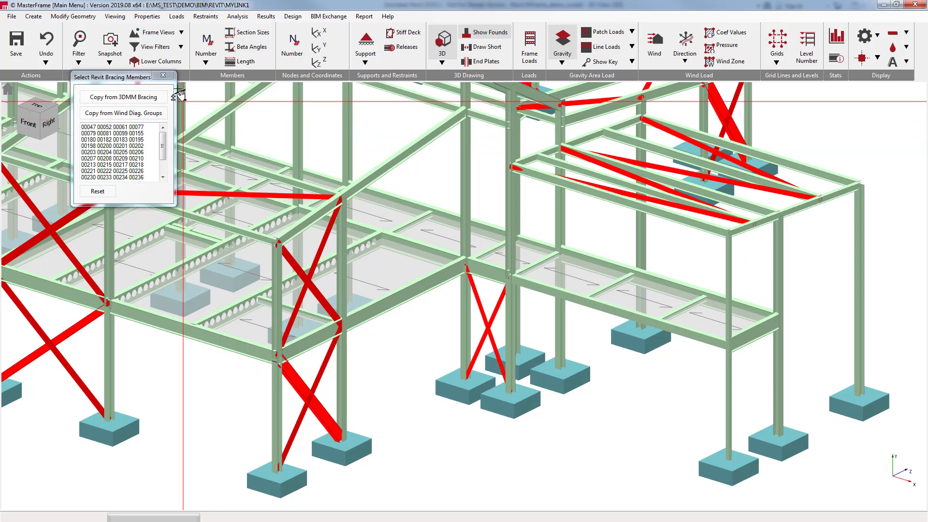
pyautogui.click(163, 76)
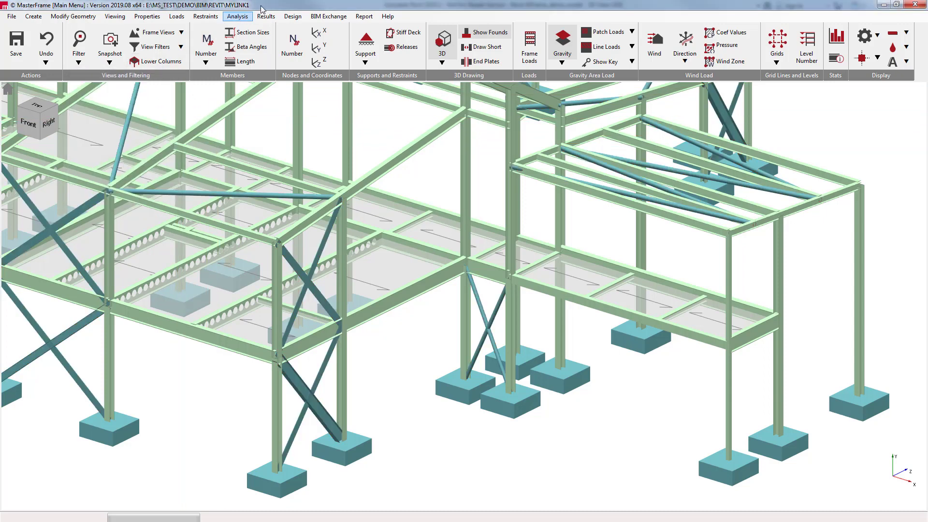
# Step: Submit the changes to the mylink link from the MasterSeries Revit Link Manager
pyautogui.click(328, 16)
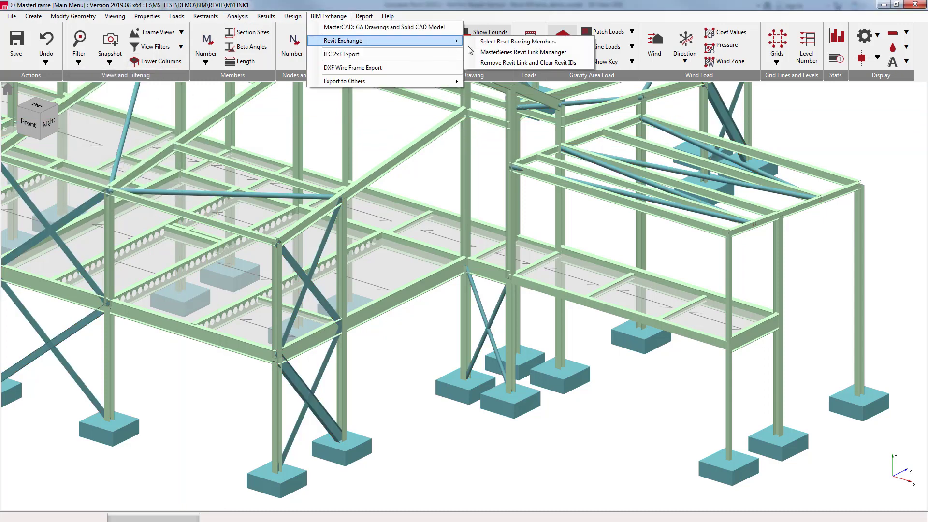
pyautogui.click(487, 56)
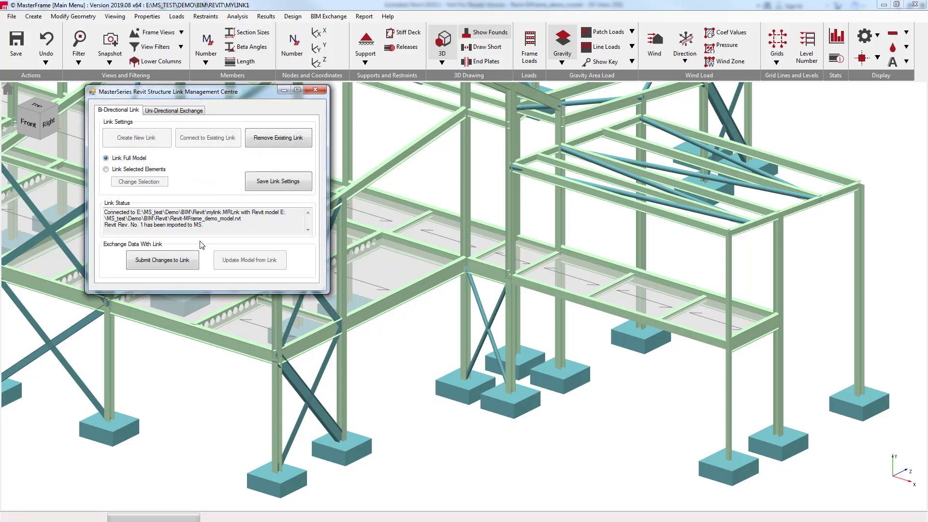
pyautogui.moveTo(205, 96)
pyautogui.mouseDown()
pyautogui.moveTo(357, 157)
pyautogui.moveTo(385, 157)
pyautogui.mouseUp()
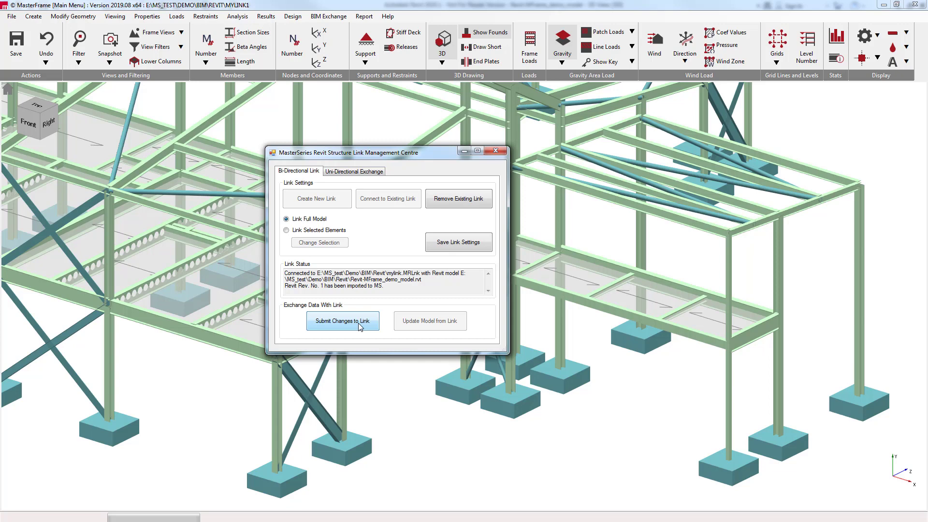
pyautogui.click(359, 326)
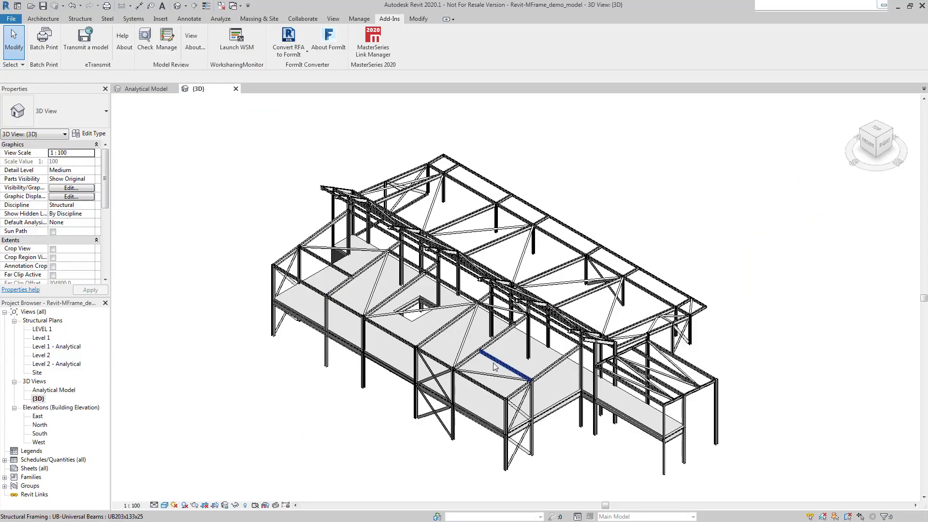
# Step: Select the annex RHS300x200x8 edge beam and change its type to PFC200x75x23
pyautogui.keyDown('shift'); pyautogui.moveTo(500, 366); pyautogui.dragTo(574, 406, button='middle'); pyautogui.keyUp('shift')
pyautogui.scroll(2, 574, 406)
pyautogui.scroll(3, 574, 377)
pyautogui.scroll(2, 575, 352)
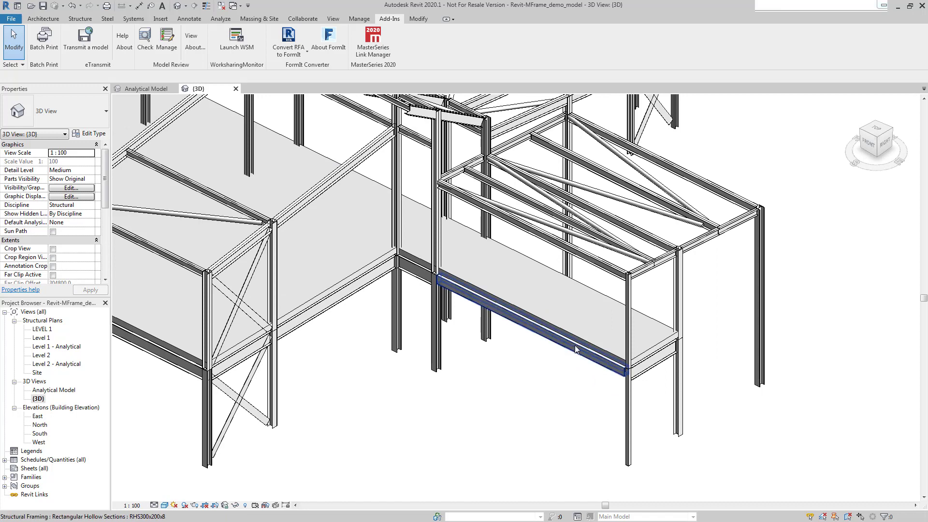
pyautogui.click(574, 351)
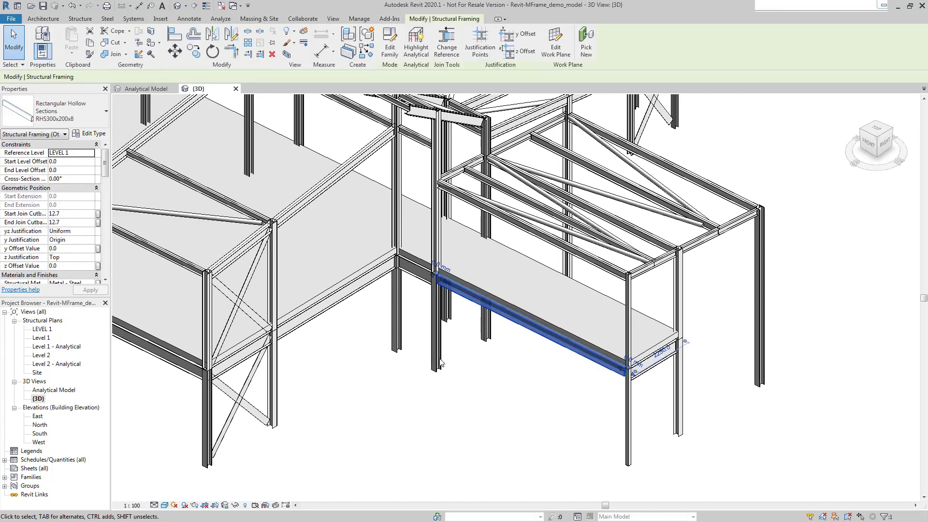
pyautogui.click(70, 116)
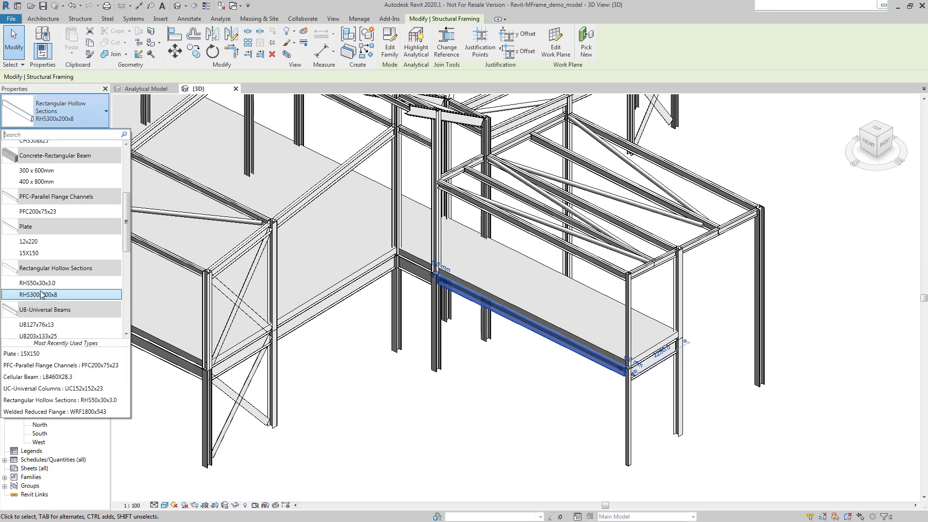
pyautogui.click(33, 217)
pyautogui.click(534, 420)
pyautogui.scroll(1, 491, 412)
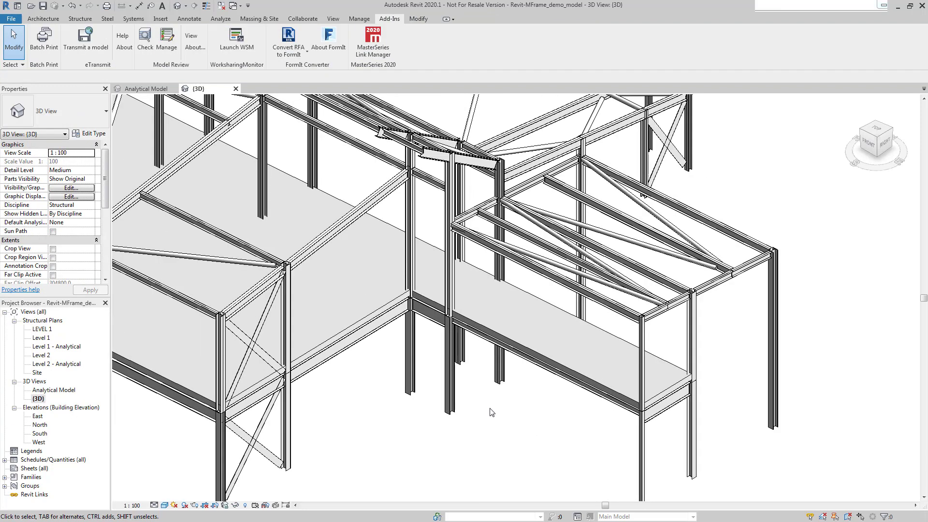
pyautogui.scroll(-2, 490, 413)
pyautogui.moveTo(491, 416)
pyautogui.keyDown('shift'); pyautogui.mouseDown(button='middle')
pyautogui.moveTo(459, 390)
pyautogui.moveTo(460, 363)
pyautogui.mouseUp(button='middle'); pyautogui.keyUp('shift')
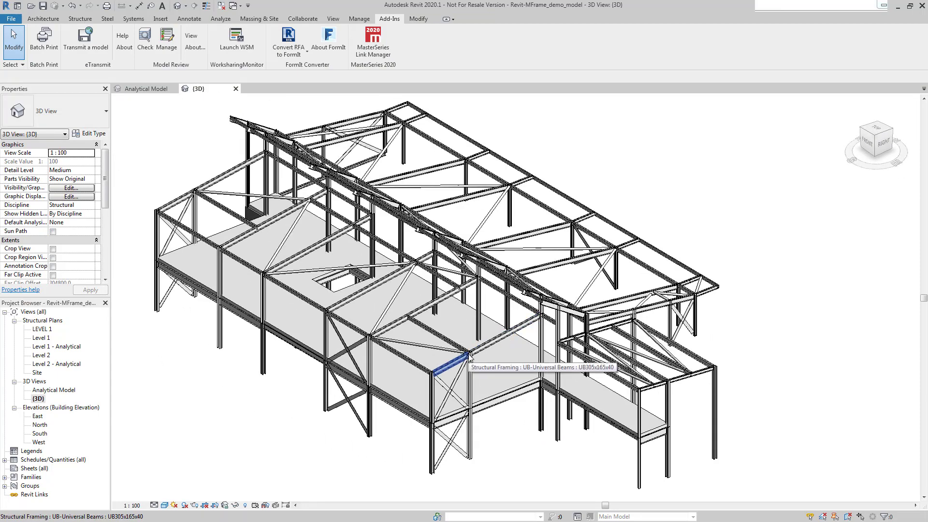
# Step: Read the unimported MasterSeries revision in Link Manager, then choose Update Model from Link
pyautogui.click(376, 40)
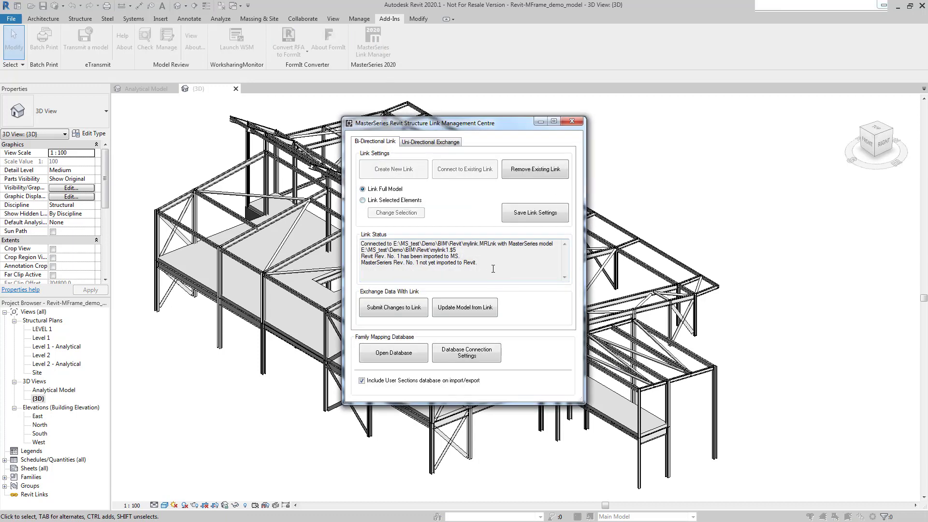
pyautogui.moveTo(470, 261); pyautogui.dragTo(367, 263)
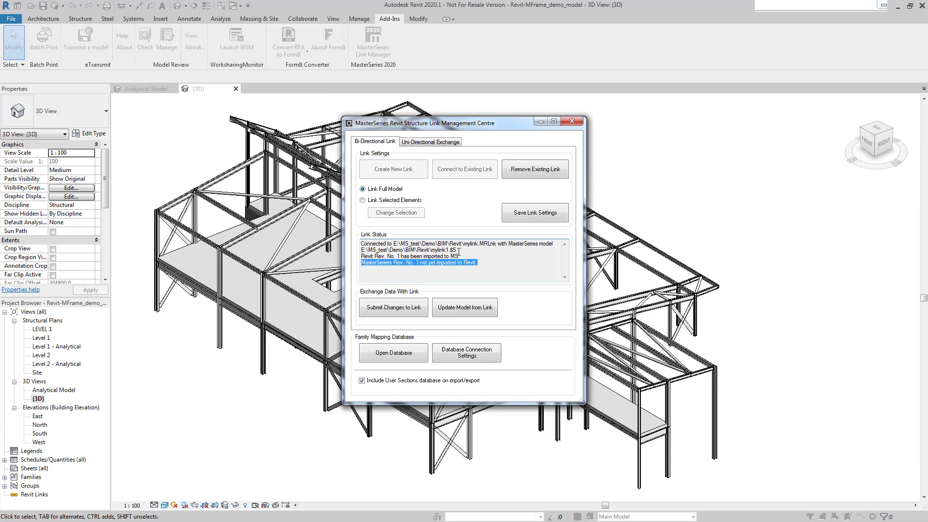
pyautogui.click(459, 251)
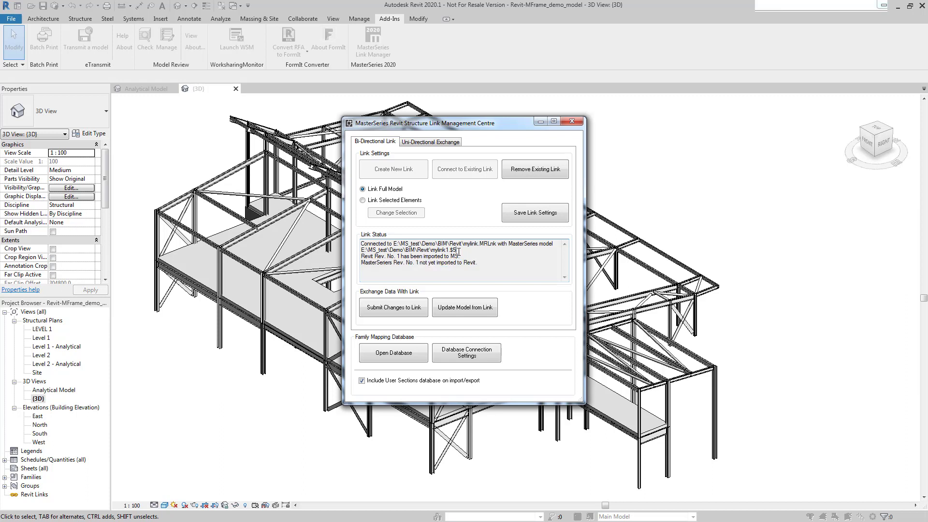
pyautogui.click(470, 311)
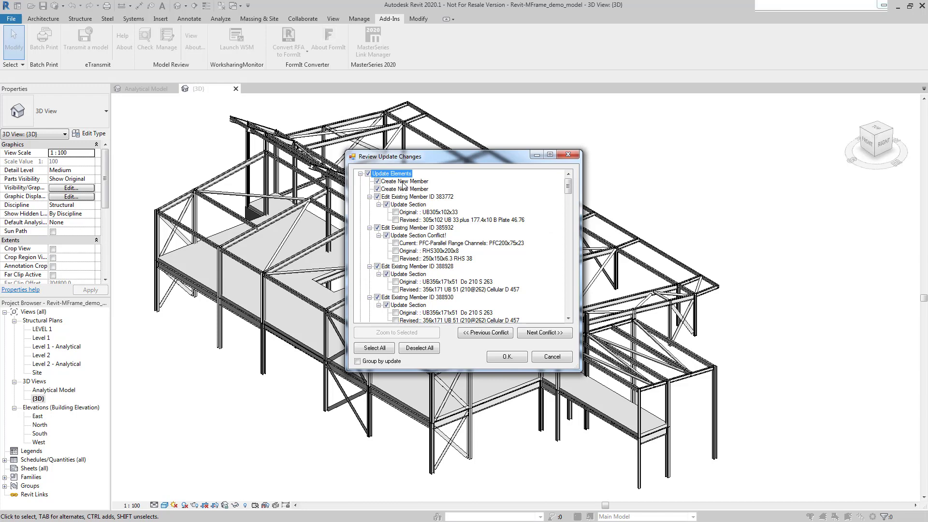
# Step: Inspect the two new members and member 383772's section change, showing it in 3D
pyautogui.click(404, 181)
pyautogui.click(402, 190)
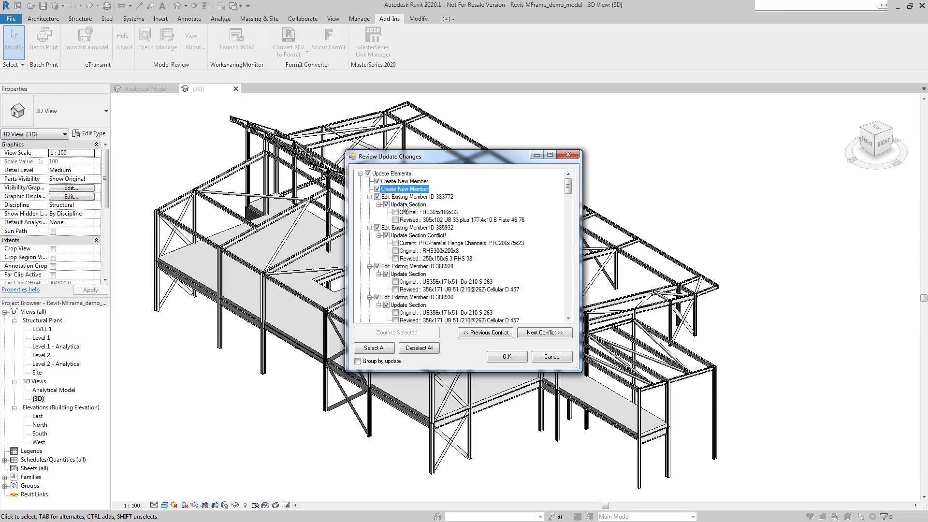
pyautogui.click(406, 198)
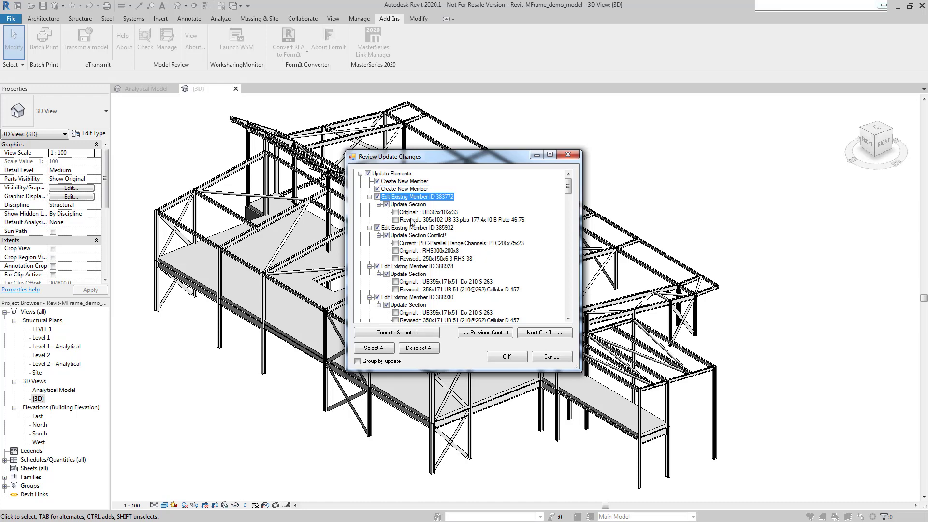
pyautogui.click(438, 213)
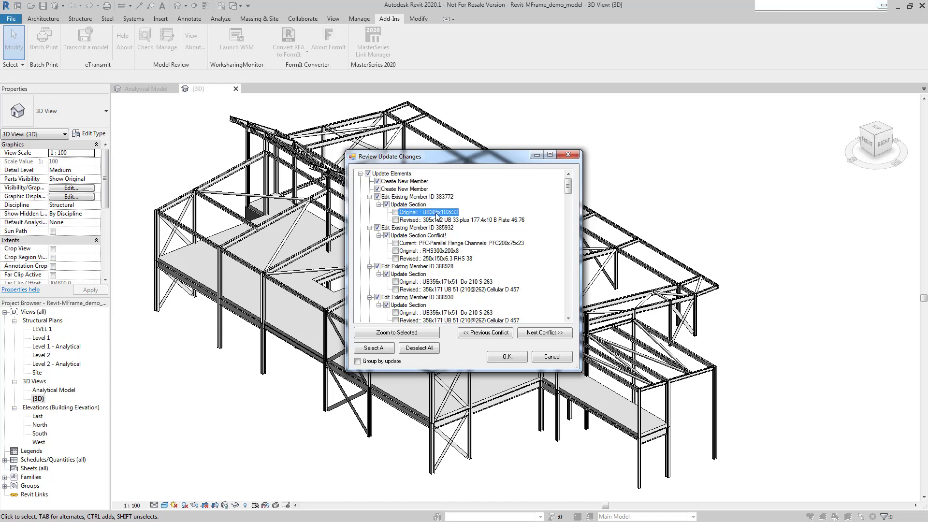
pyautogui.click(438, 221)
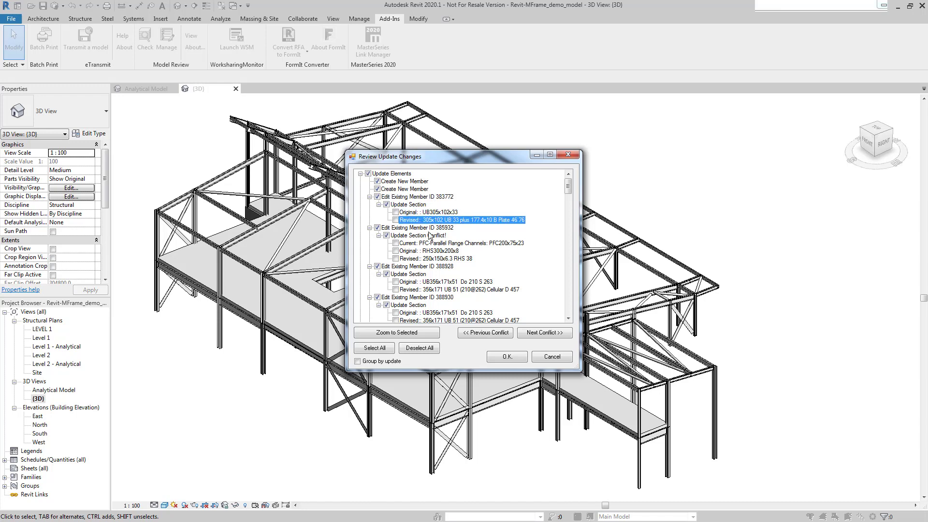
pyautogui.click(415, 333)
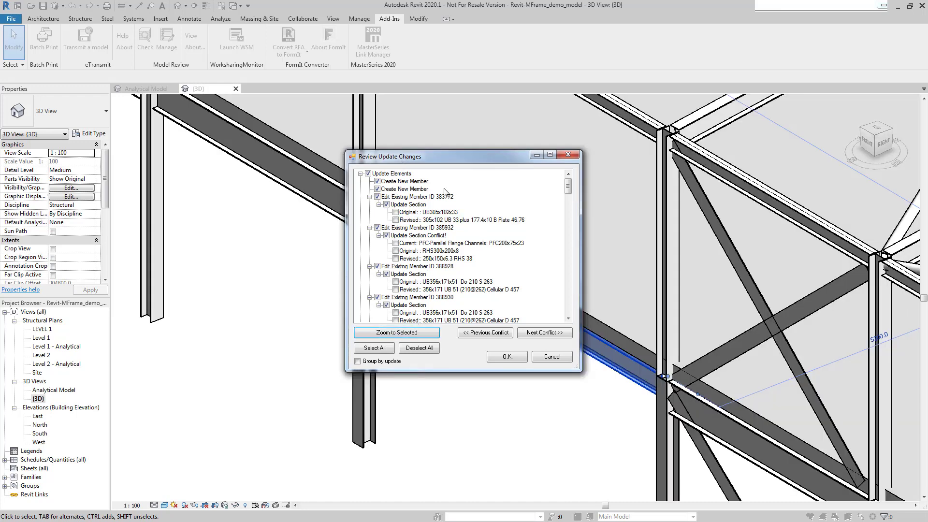
pyautogui.moveTo(430, 154); pyautogui.dragTo(204, 165)
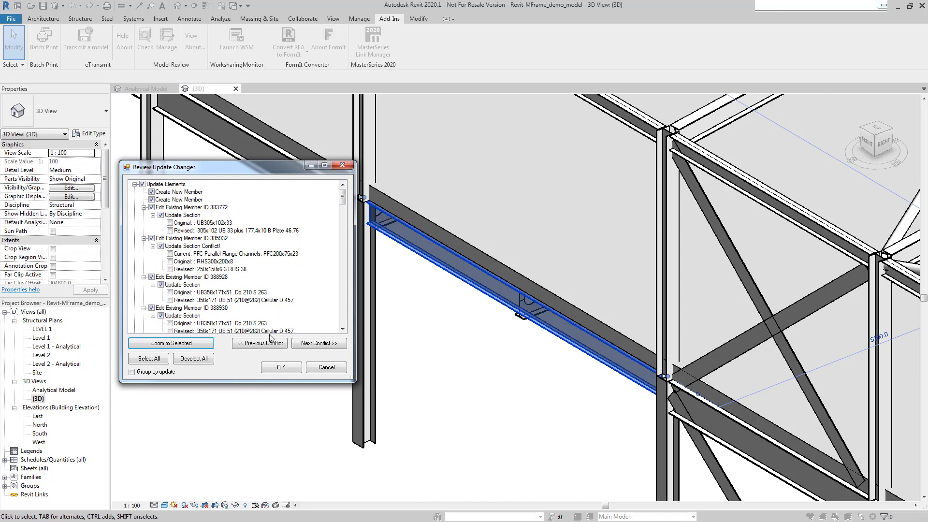
# Step: Review the conflict's RHS300x200x8 to 250x150x6.3 RHS 38 change and member 390883's shift
pyautogui.click(306, 343)
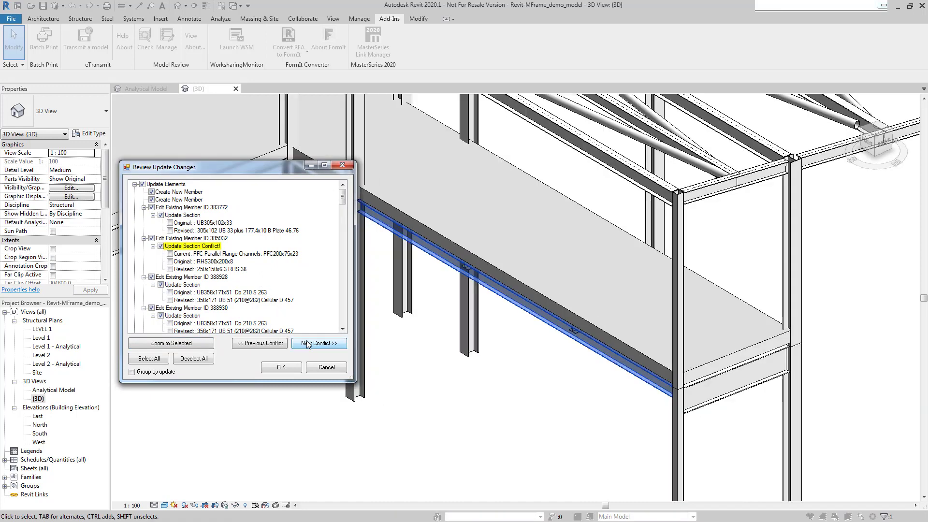
pyautogui.click(187, 254)
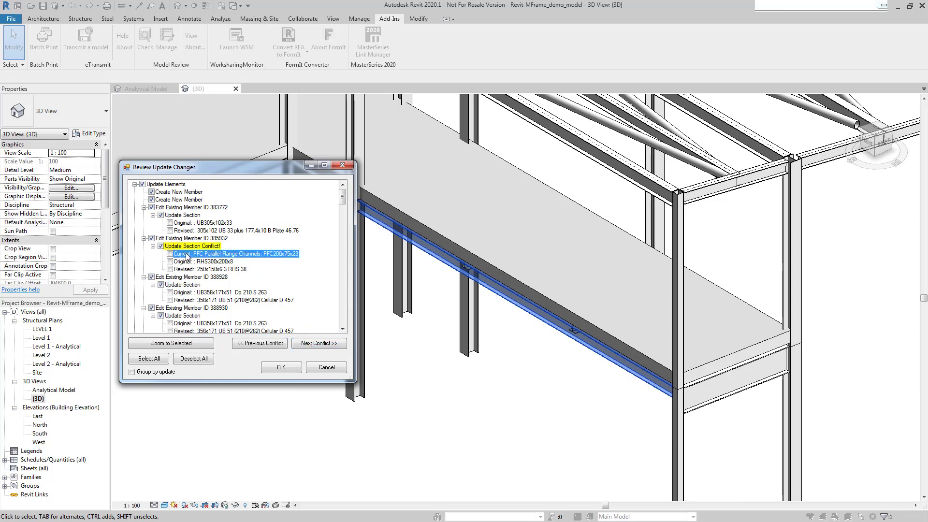
pyautogui.click(211, 262)
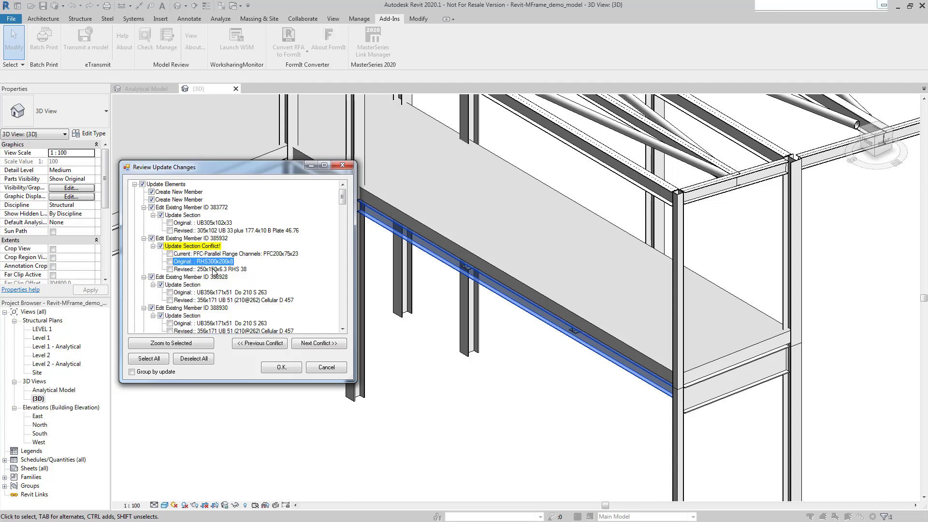
pyautogui.click(214, 269)
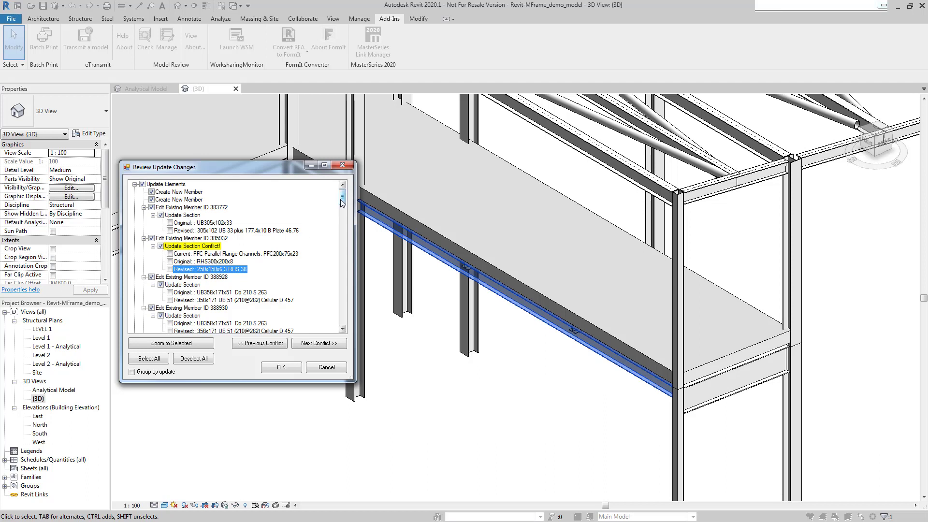
pyautogui.moveTo(341, 202); pyautogui.dragTo(336, 245)
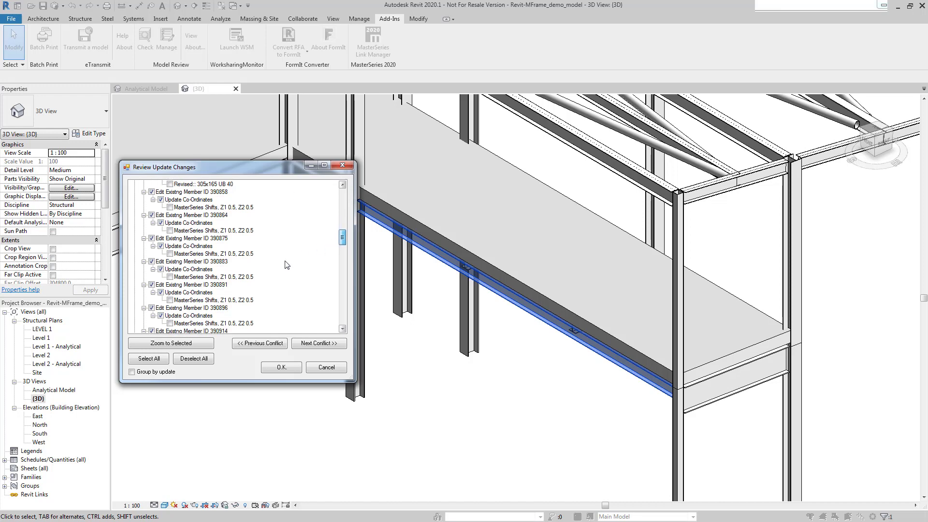
pyautogui.click(226, 277)
pyautogui.click(178, 343)
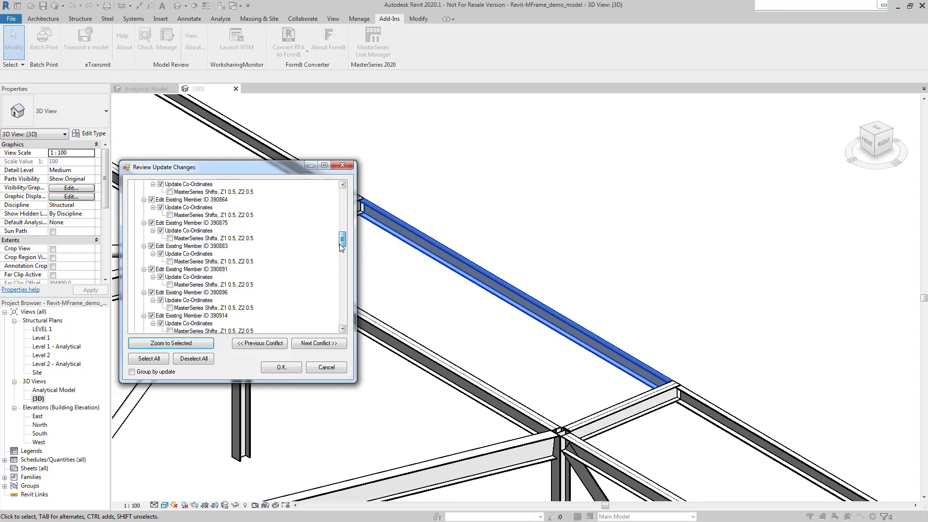
pyautogui.moveTo(342, 240); pyautogui.dragTo(341, 304)
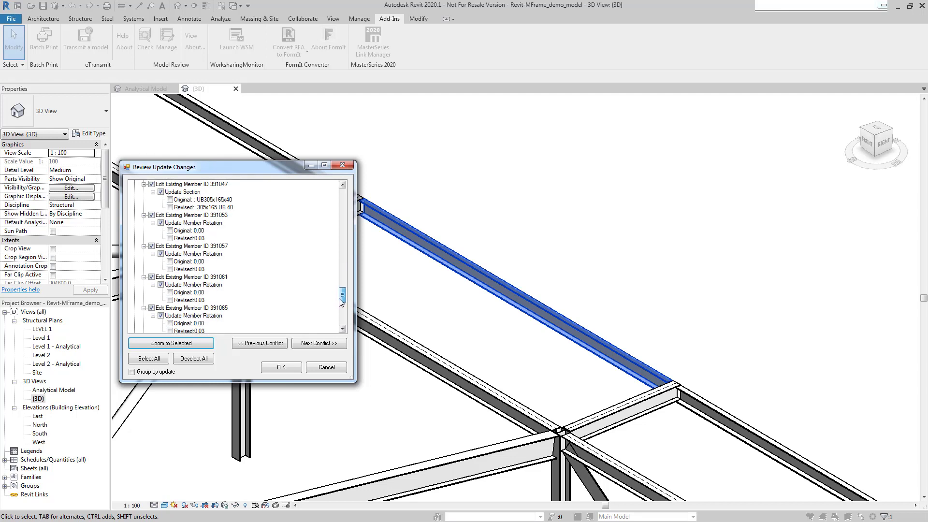
# Step: Accept all reviewed changes with OK and wait for the Update Summary
pyautogui.click(274, 368)
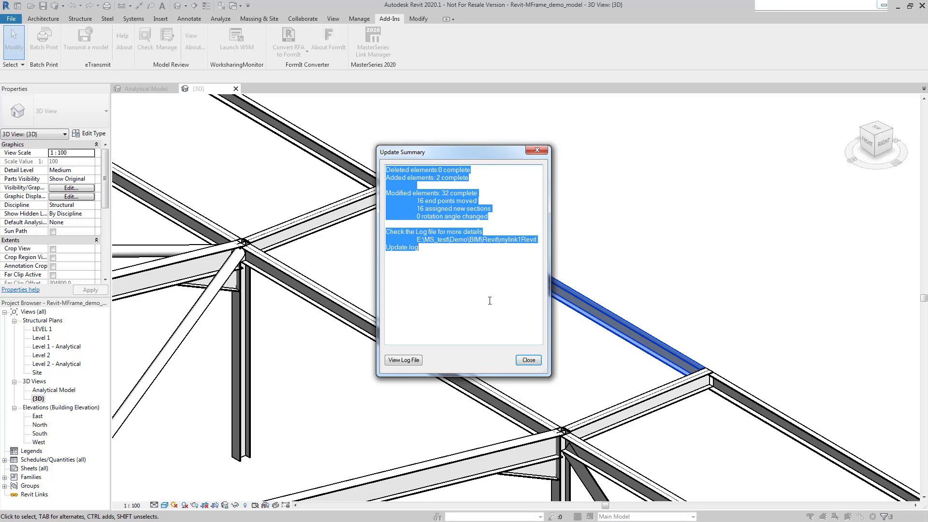
# Step: Dismiss the update summary and select the haunched 305x165 UB 40 roof beam for a close look
pyautogui.click(523, 360)
pyautogui.moveTo(486, 348); pyautogui.dragTo(517, 338, button='middle')
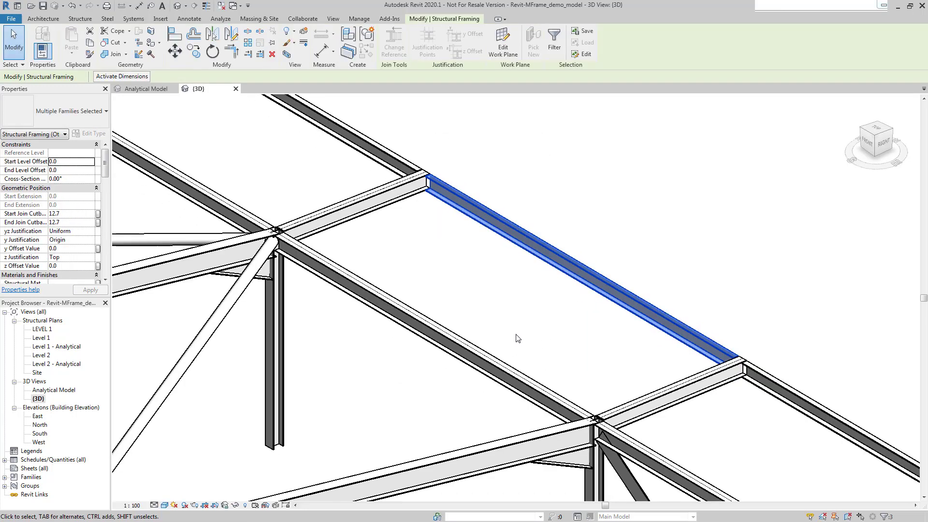
pyautogui.scroll(-3, 506, 340)
pyautogui.scroll(-3, 497, 331)
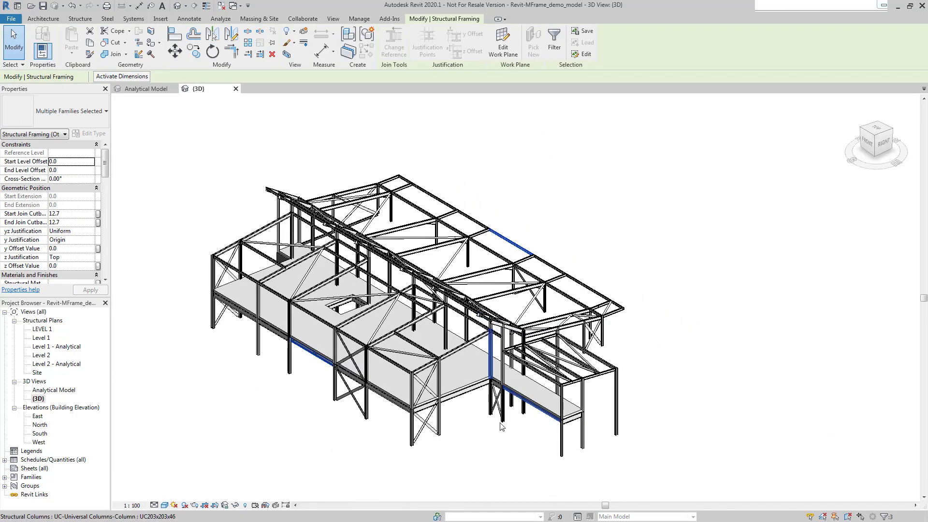
pyautogui.keyDown('shift'); pyautogui.moveTo(501, 426); pyautogui.dragTo(529, 442, button='middle'); pyautogui.keyUp('shift')
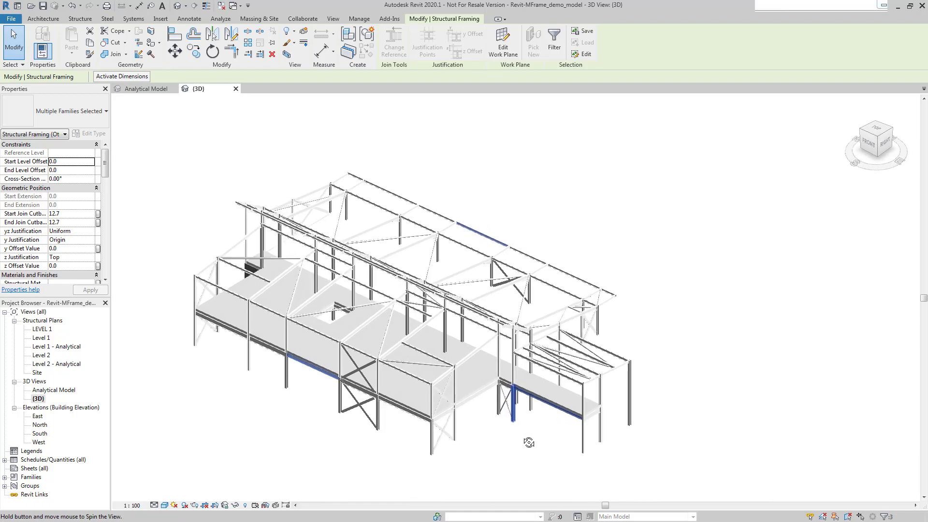
pyautogui.moveTo(471, 349)
pyautogui.keyDown('shift'); pyautogui.mouseDown(button='middle')
pyautogui.moveTo(459, 341)
pyautogui.moveTo(432, 221)
pyautogui.moveTo(376, 344)
pyautogui.moveTo(386, 325)
pyautogui.mouseUp(button='middle'); pyautogui.keyUp('shift')
pyautogui.click(433, 217)
pyautogui.scroll(3, 437, 200)
pyautogui.scroll(2, 437, 197)
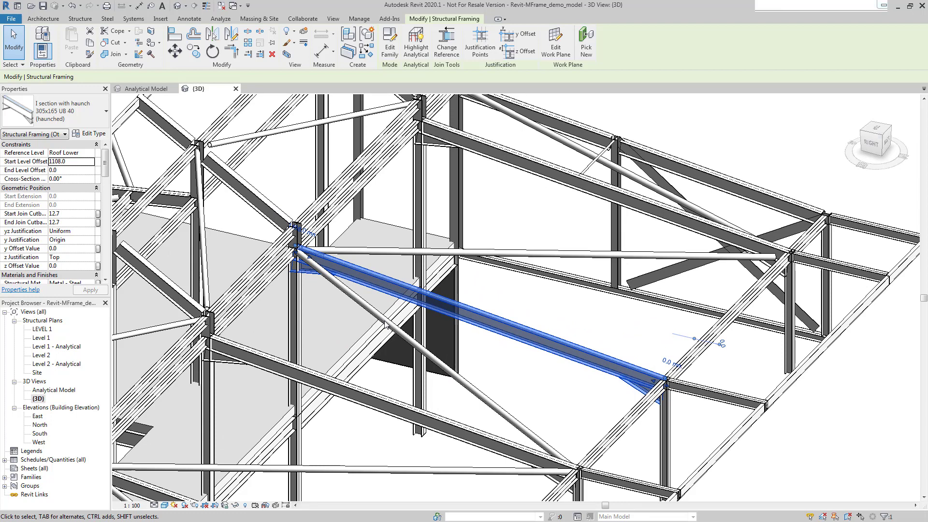
pyautogui.scroll(-1, 386, 325)
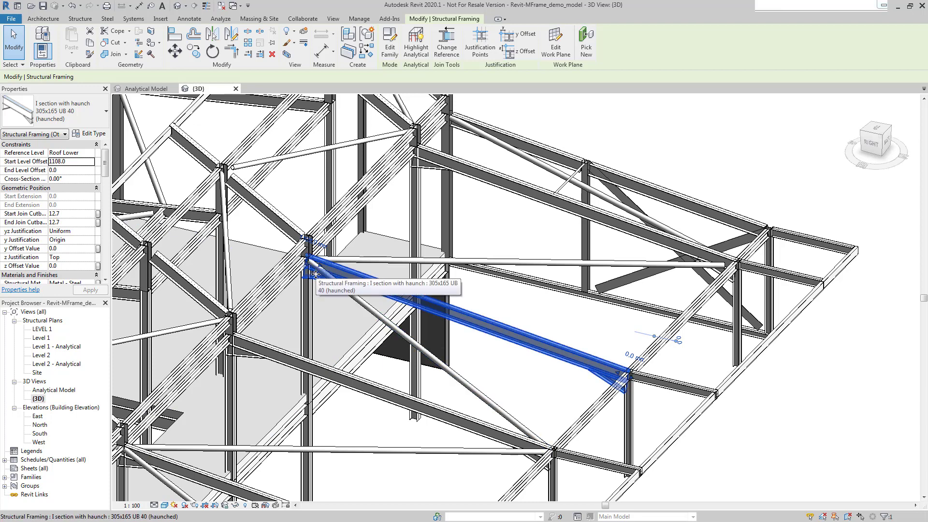
pyautogui.moveTo(316, 274); pyautogui.dragTo(365, 288, button='middle')
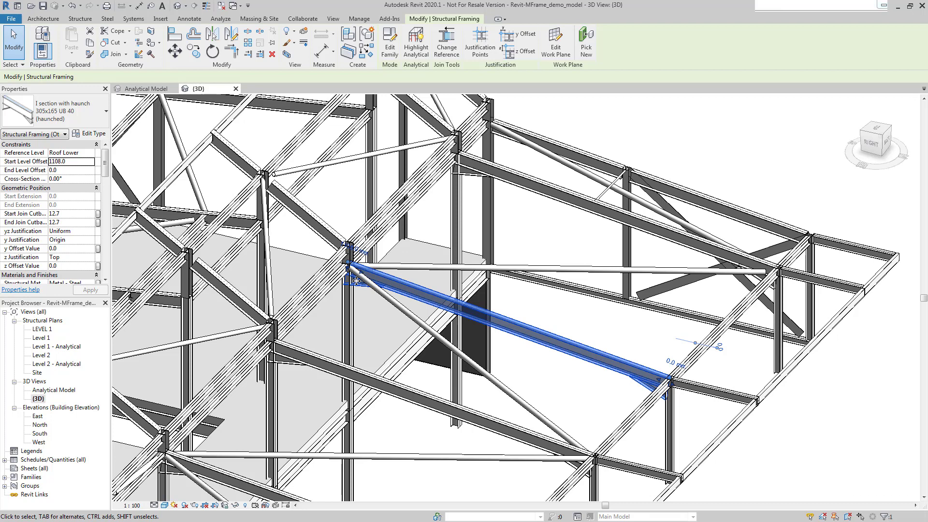
pyautogui.click(89, 134)
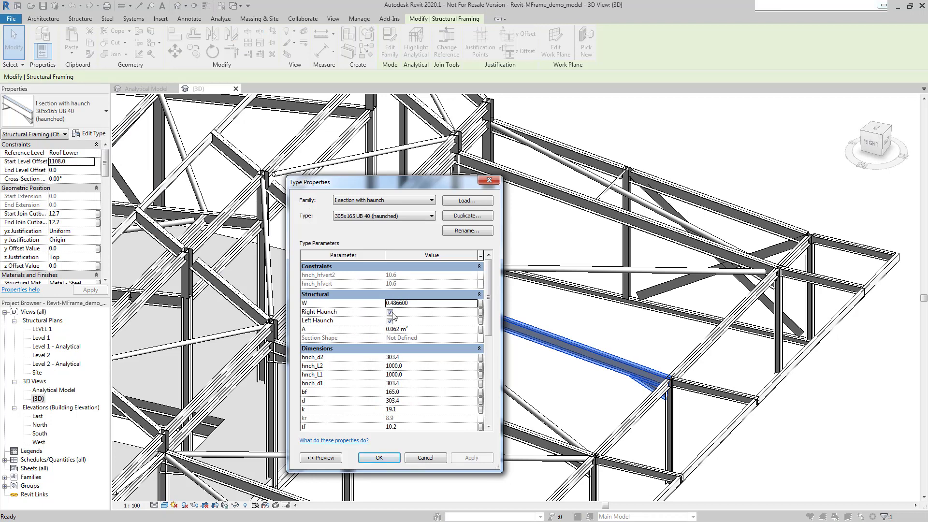
pyautogui.click(389, 312)
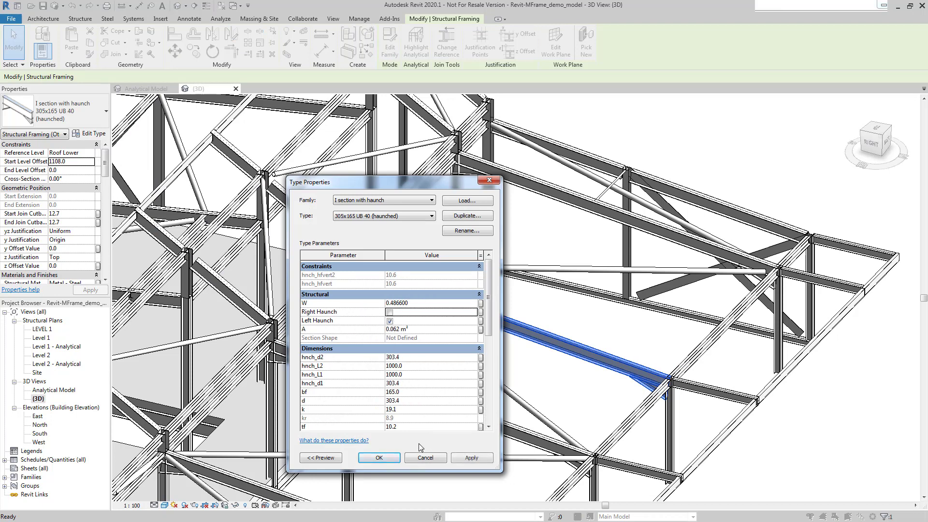
pyautogui.click(471, 458)
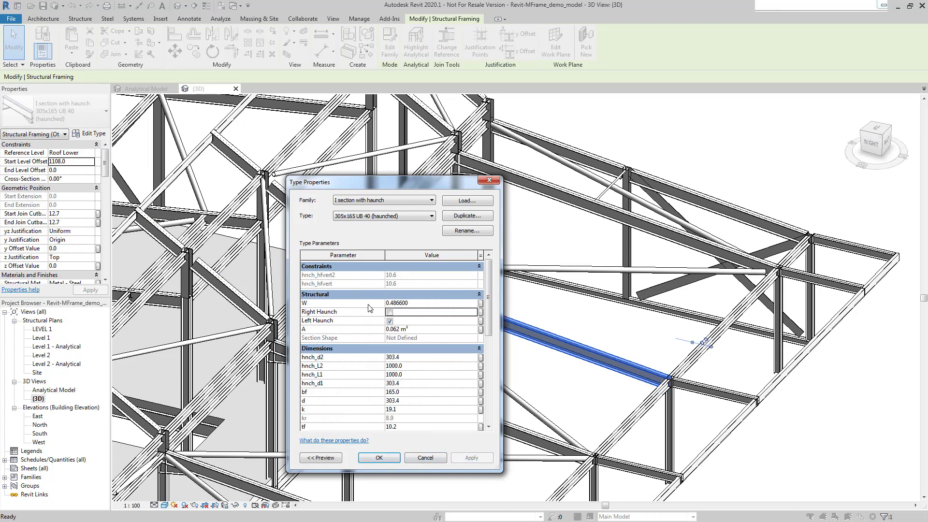
pyautogui.click(390, 312)
pyautogui.click(470, 456)
pyautogui.click(382, 460)
pyautogui.scroll(3, 419, 369)
pyautogui.scroll(-5, 419, 369)
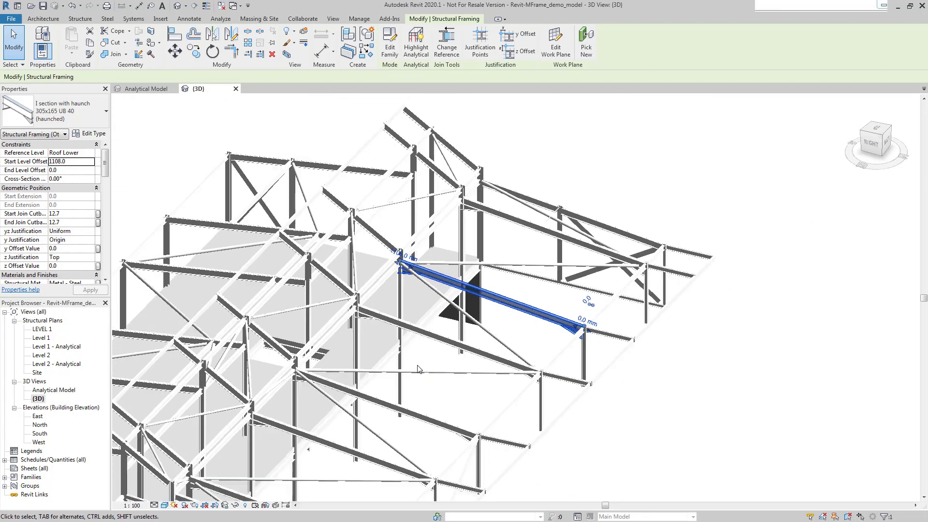
pyautogui.moveTo(419, 369)
pyautogui.keyDown('shift'); pyautogui.mouseDown(button='middle')
pyautogui.moveTo(369, 402)
pyautogui.moveTo(418, 394)
pyautogui.mouseUp(button='middle'); pyautogui.keyUp('shift')
pyautogui.scroll(2, 330, 330)
pyautogui.scroll(3, 329, 330)
pyautogui.scroll(-2, 330, 330)
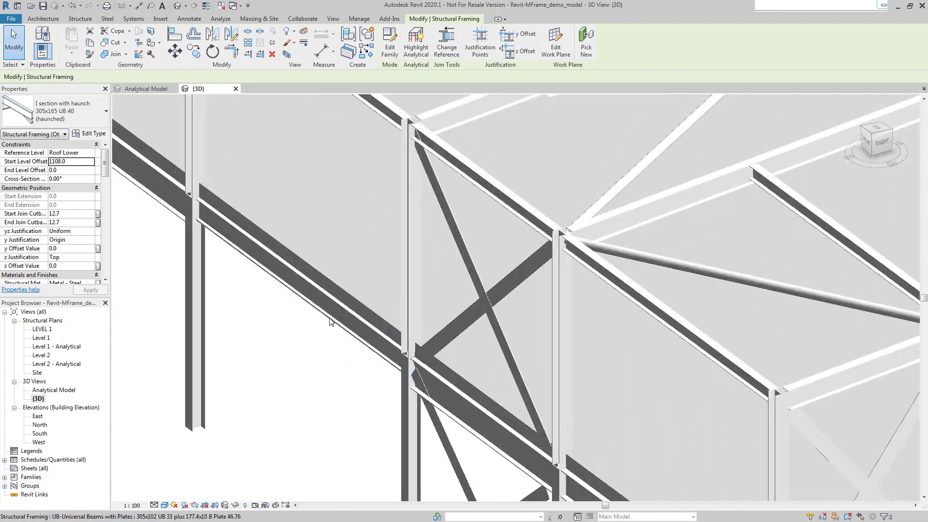
pyautogui.click(331, 325)
pyautogui.moveTo(332, 325)
pyautogui.keyDown('shift'); pyautogui.mouseDown(button='middle')
pyautogui.moveTo(410, 412)
pyautogui.moveTo(317, 274)
pyautogui.mouseUp(button='middle'); pyautogui.keyUp('shift')
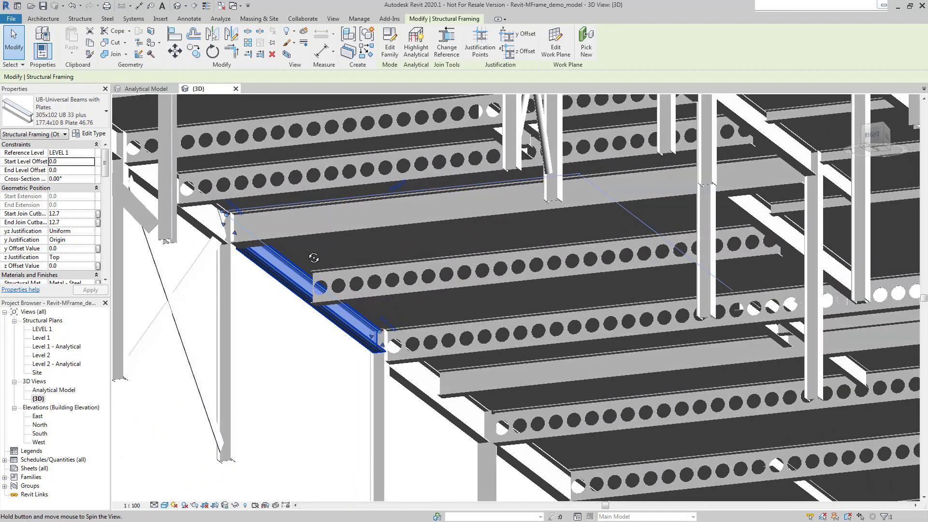
pyautogui.keyDown('shift'); pyautogui.moveTo(316, 273); pyautogui.dragTo(292, 255, button='middle'); pyautogui.keyUp('shift')
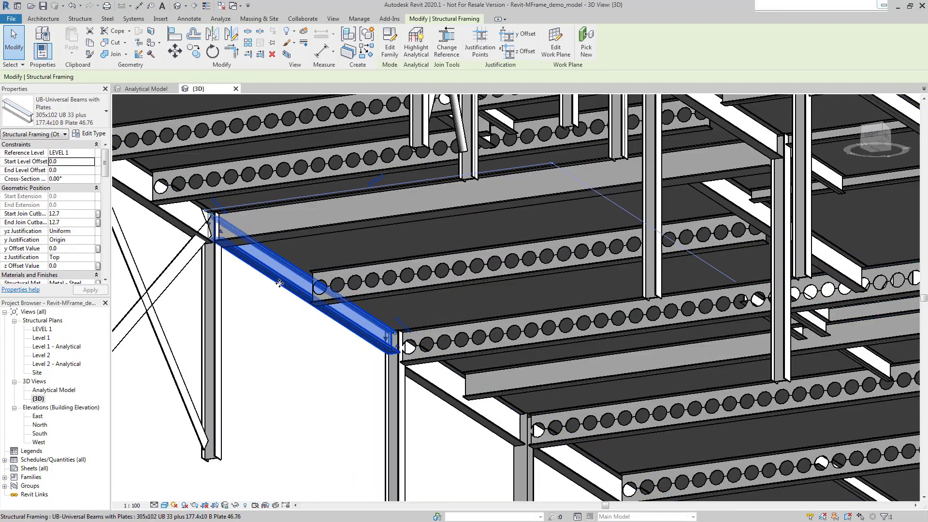
pyautogui.scroll(3, 280, 283)
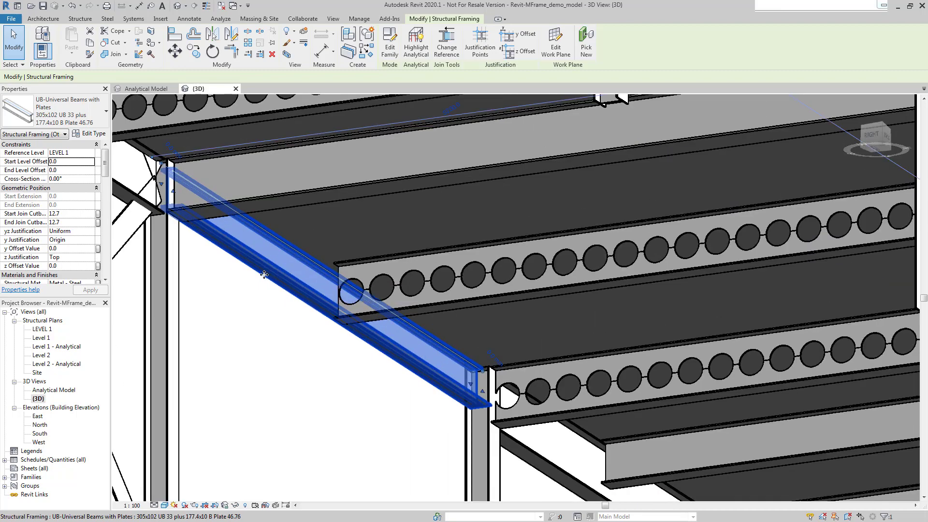
pyautogui.keyDown('shift'); pyautogui.moveTo(265, 276); pyautogui.dragTo(294, 292, button='middle'); pyautogui.keyUp('shift')
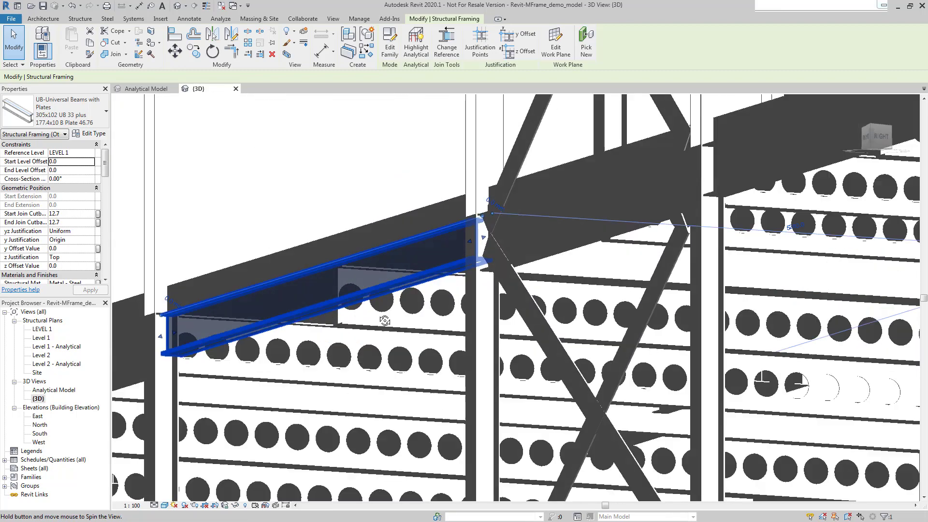
pyautogui.moveTo(295, 292)
pyautogui.keyDown('shift'); pyautogui.mouseDown(button='middle')
pyautogui.moveTo(385, 313)
pyautogui.moveTo(369, 383)
pyautogui.moveTo(380, 404)
pyautogui.moveTo(365, 345)
pyautogui.moveTo(296, 286)
pyautogui.moveTo(295, 296)
pyautogui.mouseUp(button='middle'); pyautogui.keyUp('shift')
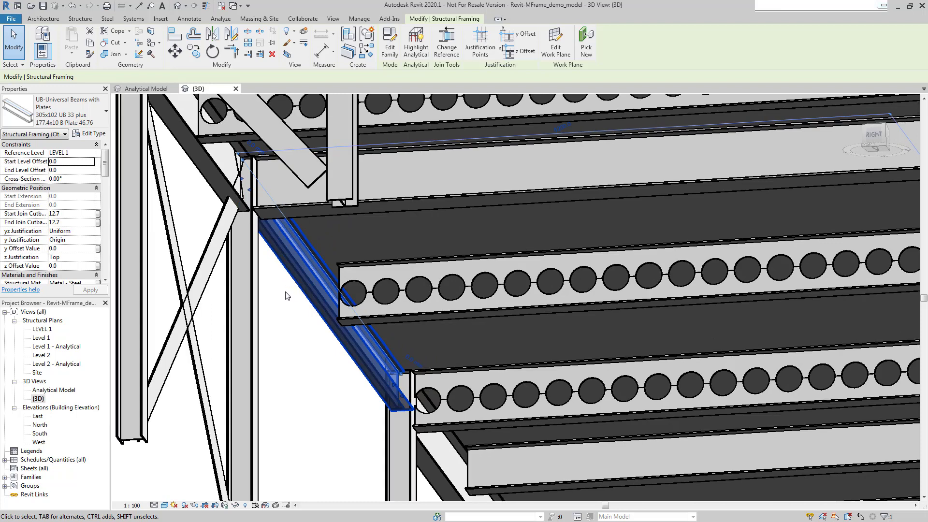
pyautogui.click(394, 201)
pyautogui.moveTo(394, 201)
pyautogui.keyDown('shift'); pyautogui.mouseDown(button='middle')
pyautogui.moveTo(530, 389)
pyautogui.moveTo(534, 421)
pyautogui.moveTo(581, 322)
pyautogui.moveTo(616, 335)
pyautogui.moveTo(448, 380)
pyautogui.moveTo(451, 328)
pyautogui.mouseUp(button='middle'); pyautogui.keyUp('shift')
pyautogui.scroll(-5, 531, 390)
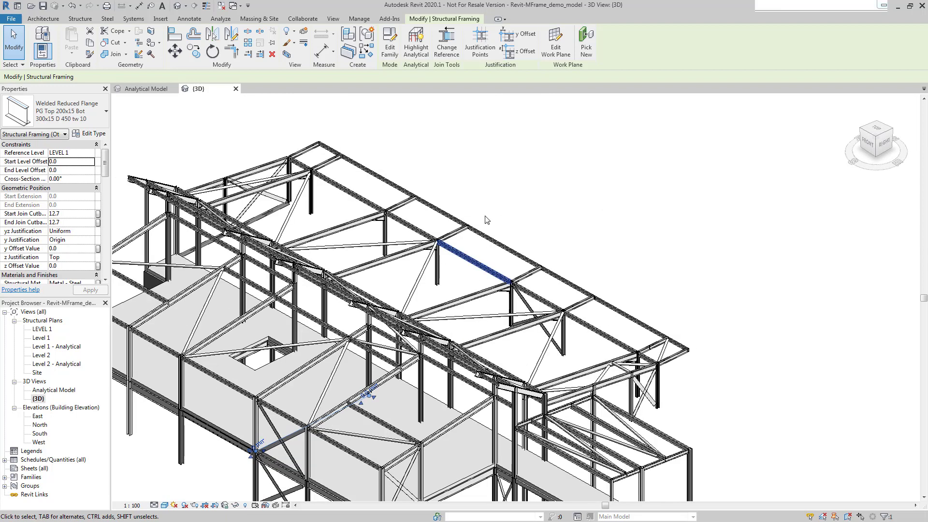
pyautogui.click(457, 238)
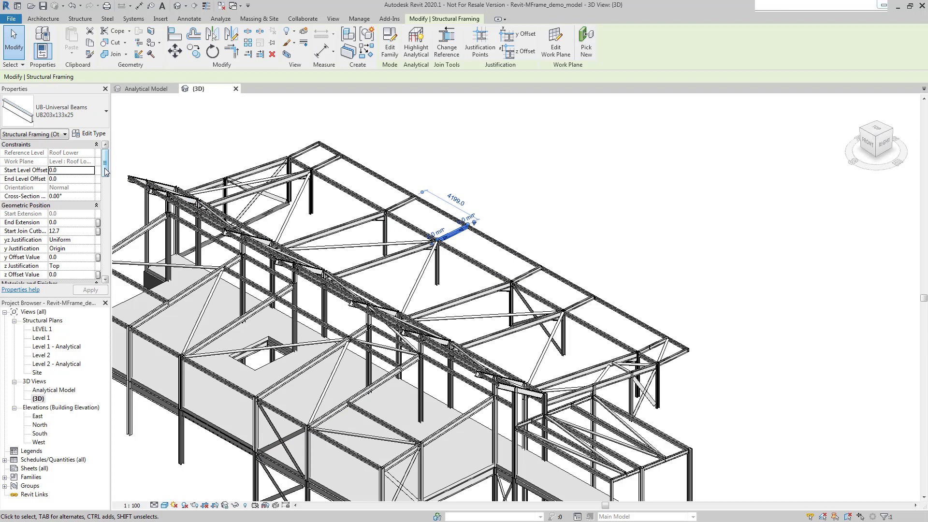
pyautogui.moveTo(106, 171); pyautogui.dragTo(103, 246)
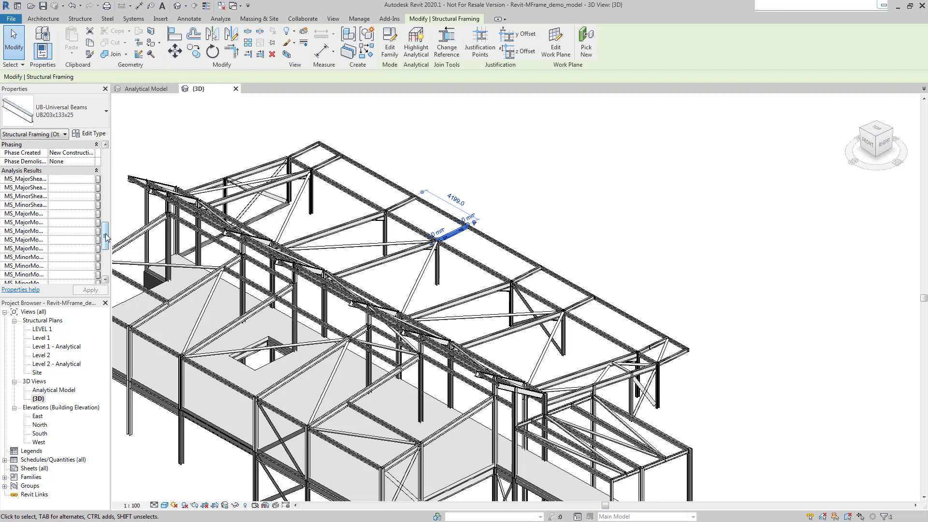
pyautogui.moveTo(106, 237); pyautogui.dragTo(105, 269)
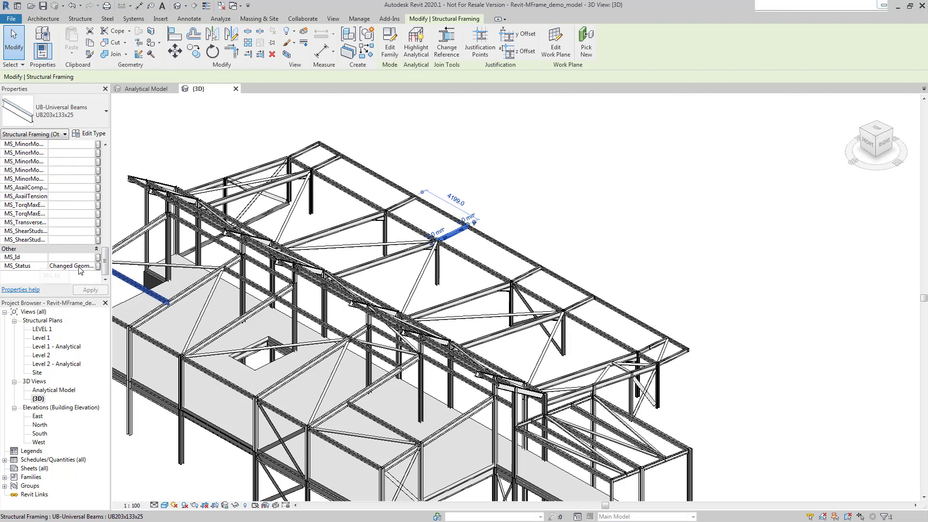
pyautogui.scroll(5, 54, 267)
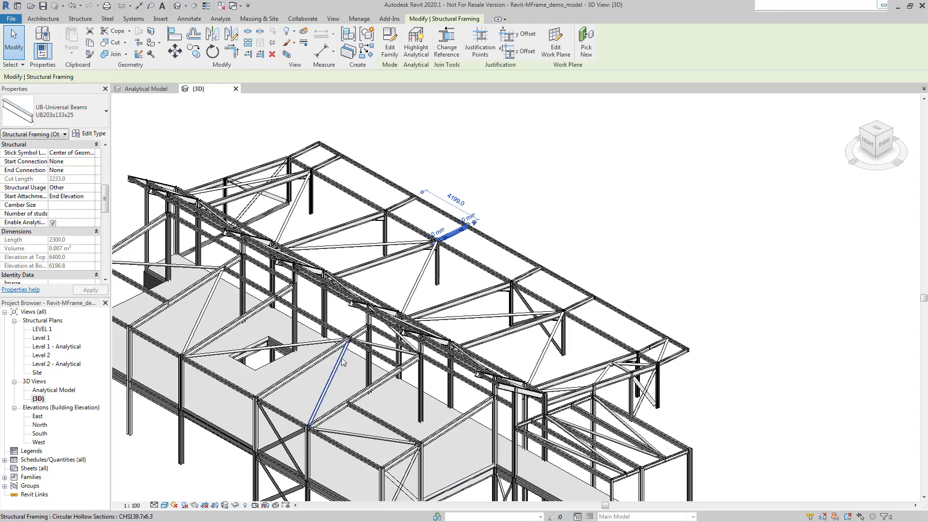
pyautogui.moveTo(343, 363); pyautogui.dragTo(383, 339, button='middle')
# Step: Clear the selection and duplicate the {3D} view from the Project Browser
pyautogui.click(424, 271)
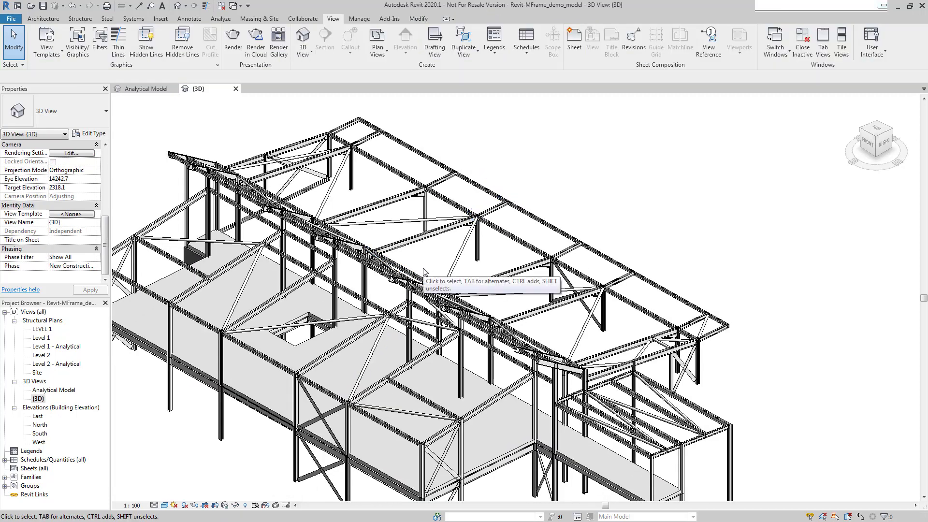
pyautogui.moveTo(424, 271)
pyautogui.mouseDown(button='middle')
pyautogui.moveTo(425, 296)
pyautogui.moveTo(445, 290)
pyautogui.mouseUp(button='middle')
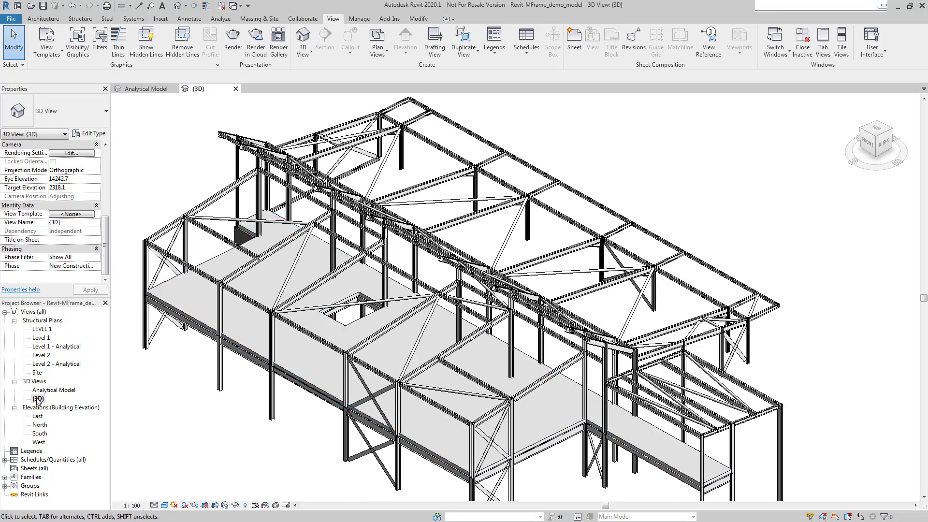
pyautogui.click(37, 399)
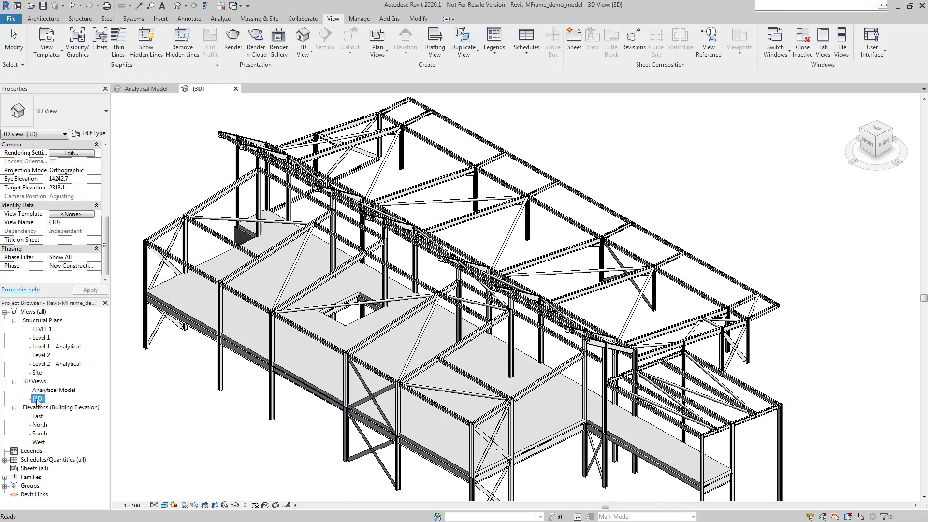
pyautogui.rightClick(37, 399)
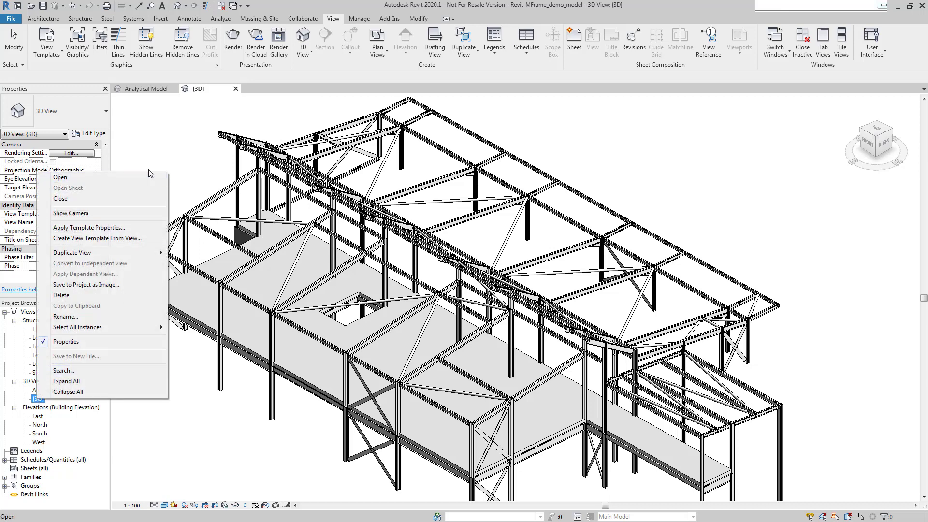
pyautogui.moveTo(72, 253)
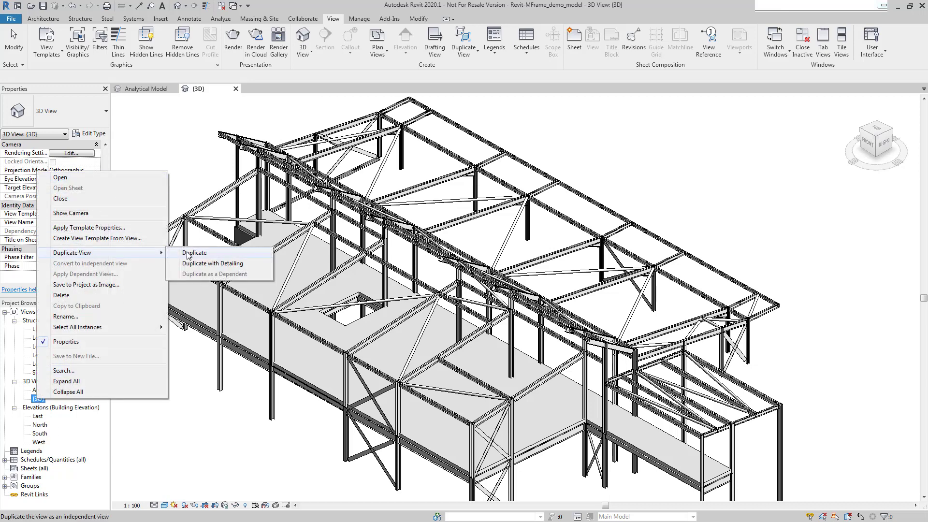
pyautogui.click(181, 252)
# Step: Rename the duplicated {3D} Copy 1 view to 'MasterSeries Status'
pyautogui.click(48, 408)
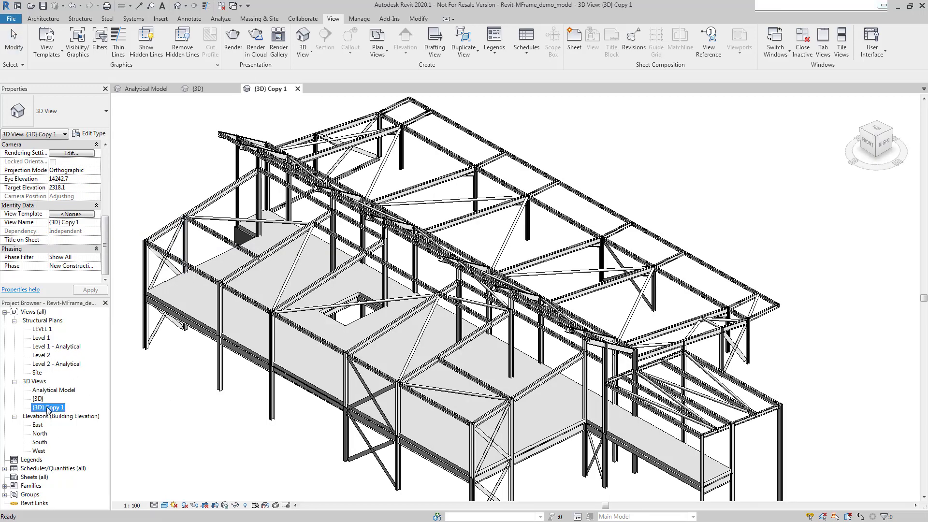
pyautogui.rightClick(47, 408)
pyautogui.click(76, 324)
pyautogui.write('MasterSeries Sta')
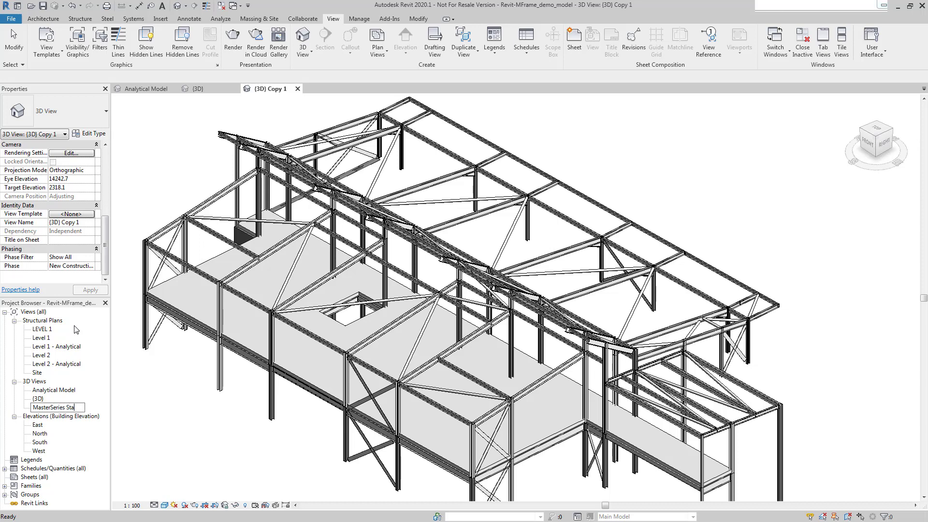
pyautogui.write('tus')
pyautogui.press('Return')
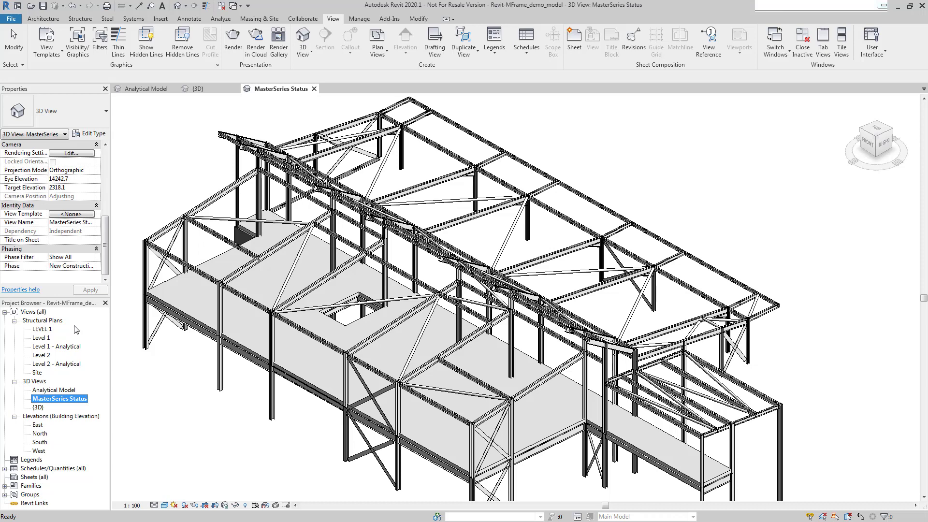
# Step: Apply the MasterSeries Status template's properties to the current view, colour-coding members green
pyautogui.click(60, 51)
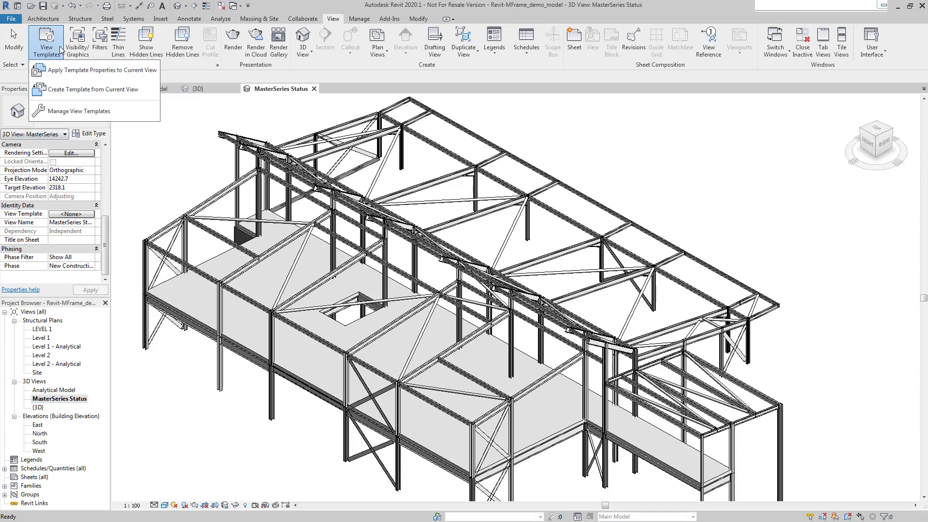
pyautogui.click(60, 71)
pyautogui.click(342, 247)
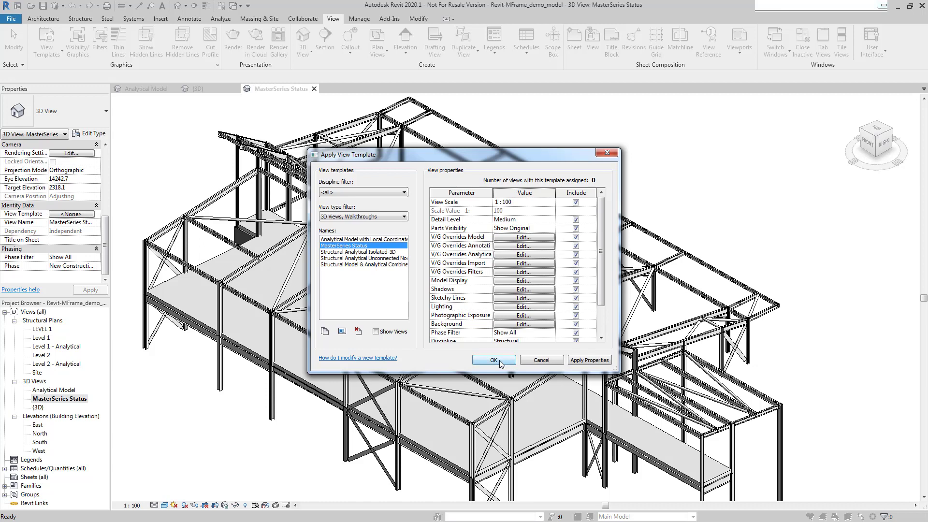
pyautogui.click(500, 361)
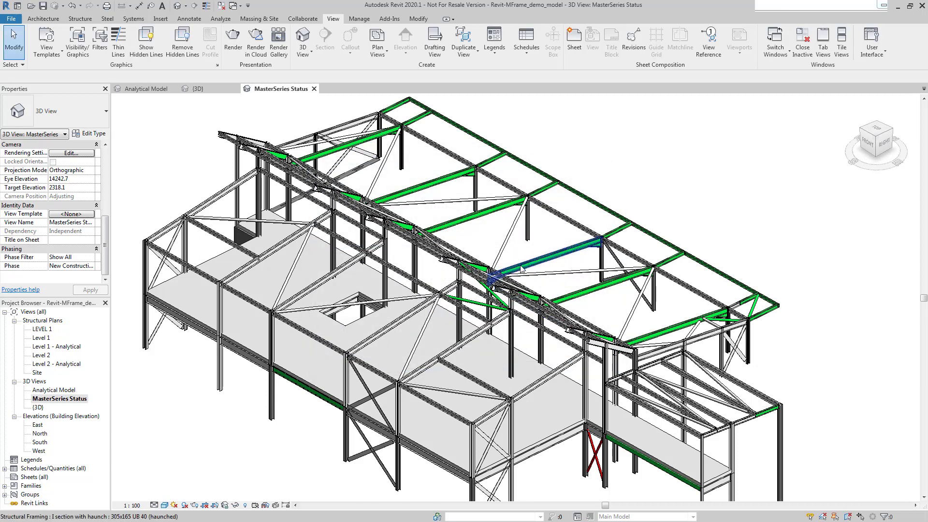
pyautogui.moveTo(493, 373)
pyautogui.mouseDown(button='middle')
pyautogui.moveTo(562, 295)
pyautogui.moveTo(552, 292)
pyautogui.mouseUp(button='middle')
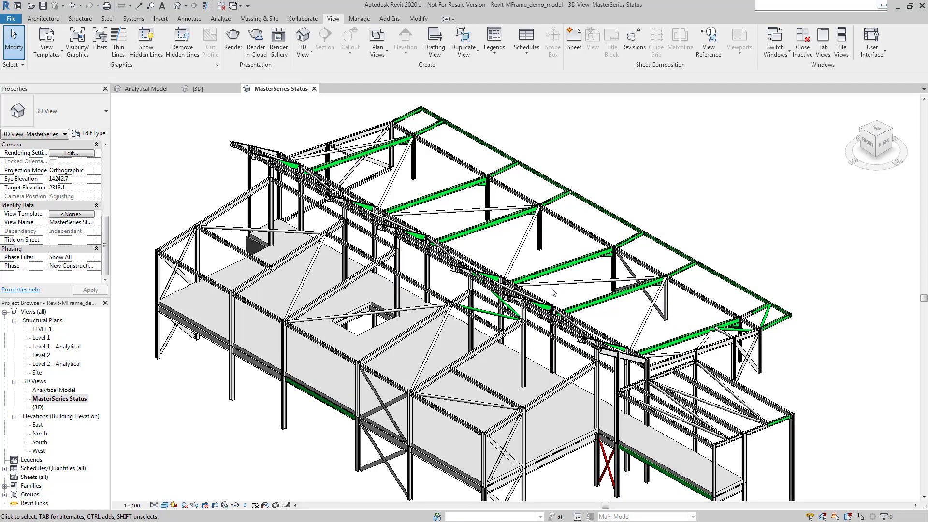
pyautogui.keyDown('shift'); pyautogui.moveTo(607, 324); pyautogui.dragTo(539, 343, button='middle'); pyautogui.keyUp('shift')
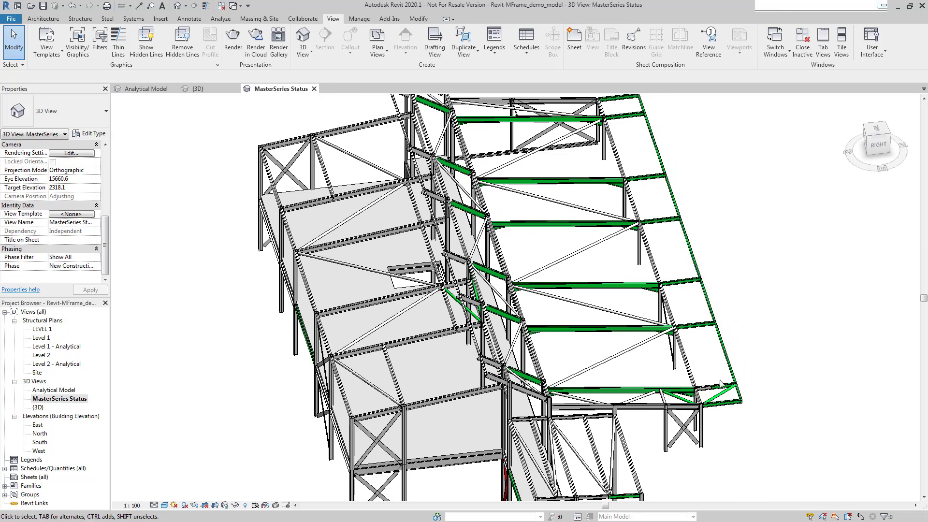
pyautogui.moveTo(567, 398); pyautogui.dragTo(633, 341, button='middle')
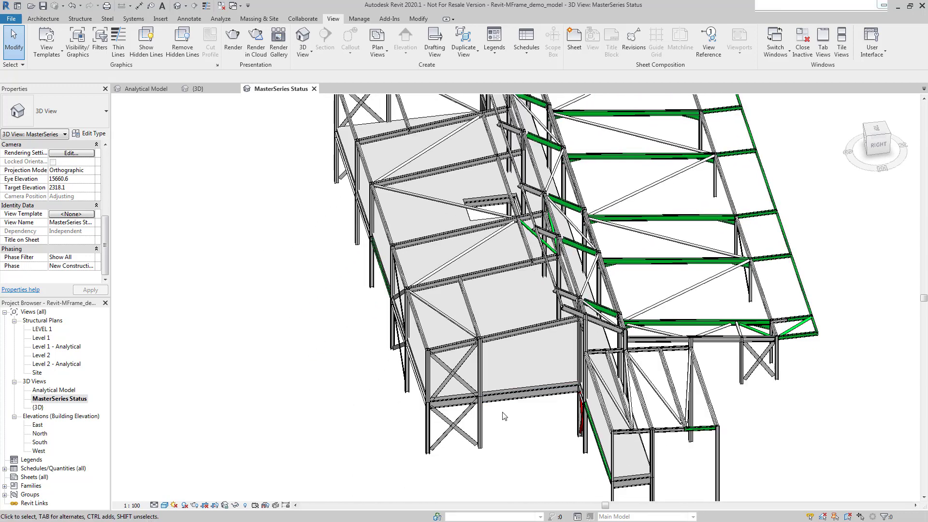
pyautogui.keyDown('shift'); pyautogui.moveTo(480, 420); pyautogui.dragTo(560, 392, button='middle'); pyautogui.keyUp('shift')
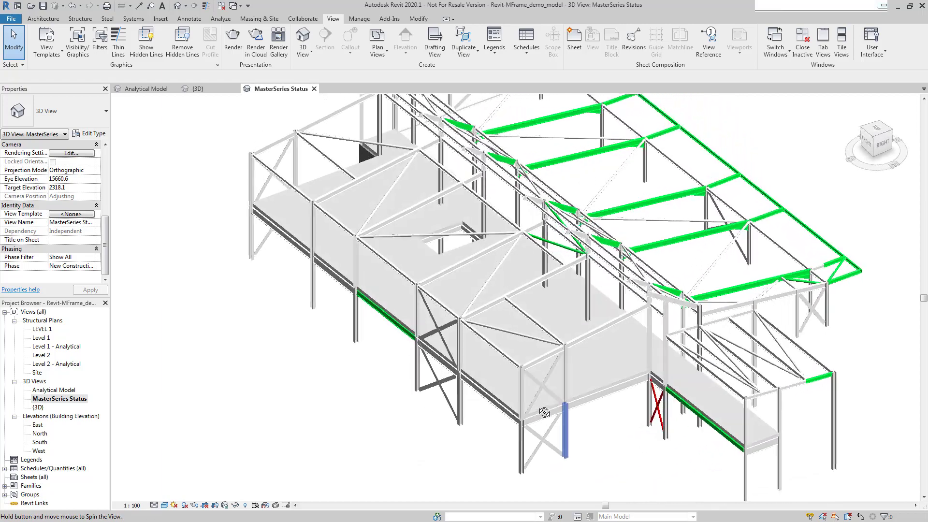
pyautogui.keyDown('shift'); pyautogui.moveTo(560, 391); pyautogui.dragTo(754, 390, button='middle'); pyautogui.keyUp('shift')
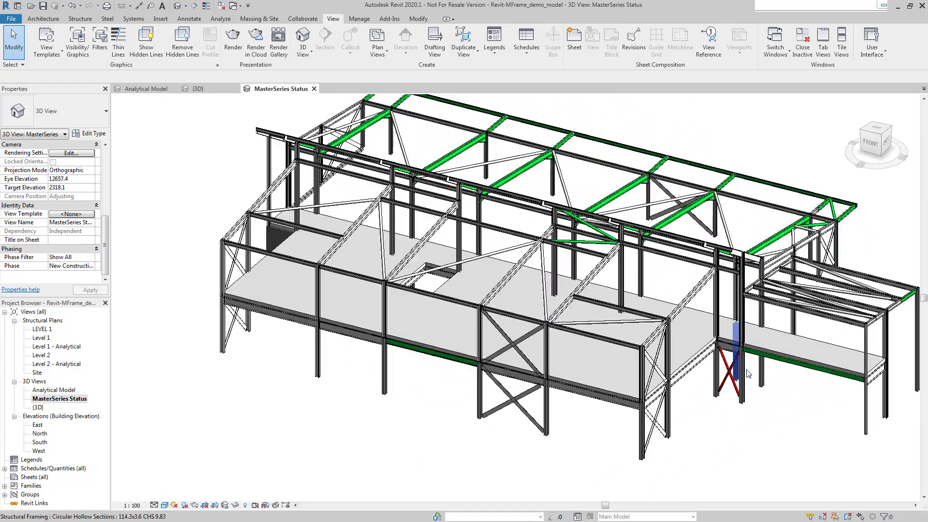
pyautogui.scroll(5, 769, 390)
pyautogui.scroll(2, 733, 383)
pyautogui.scroll(2, 682, 367)
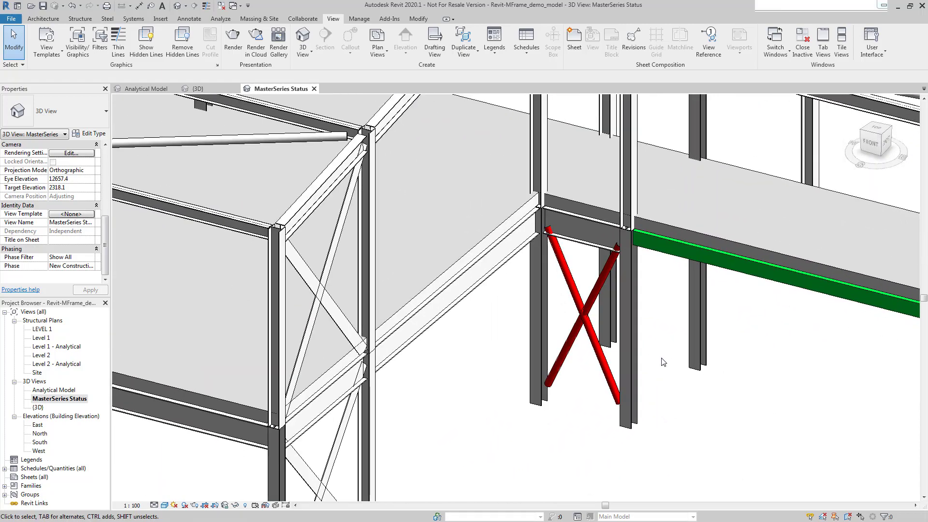
pyautogui.scroll(-3, 662, 361)
pyautogui.scroll(-2, 656, 357)
pyautogui.moveTo(646, 352)
pyautogui.keyDown('shift'); pyautogui.mouseDown(button='middle')
pyautogui.moveTo(547, 381)
pyautogui.moveTo(276, 335)
pyautogui.mouseUp(button='middle'); pyautogui.keyUp('shift')
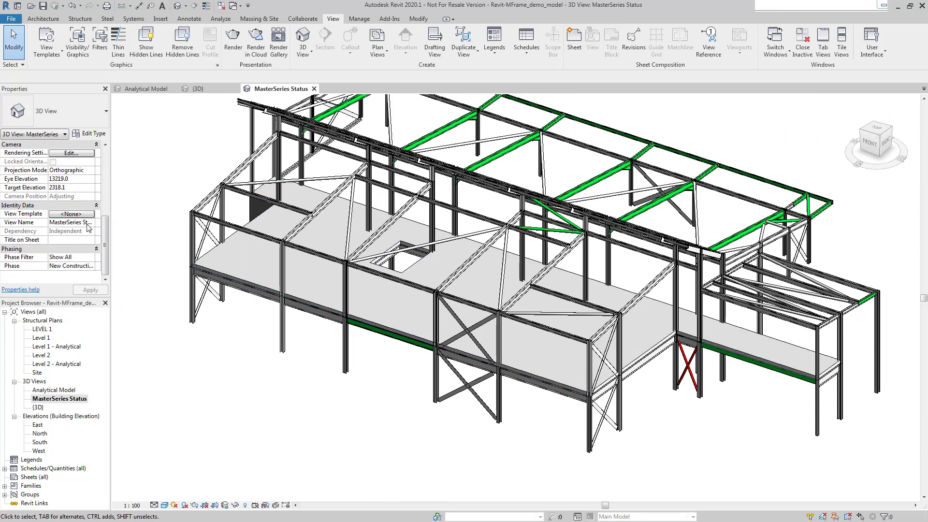
pyautogui.scroll(5, 68, 204)
# Step: Switch off the Floors category in Visibility/Graphics Overrides, then reposition the 3D view
pyautogui.click(69, 190)
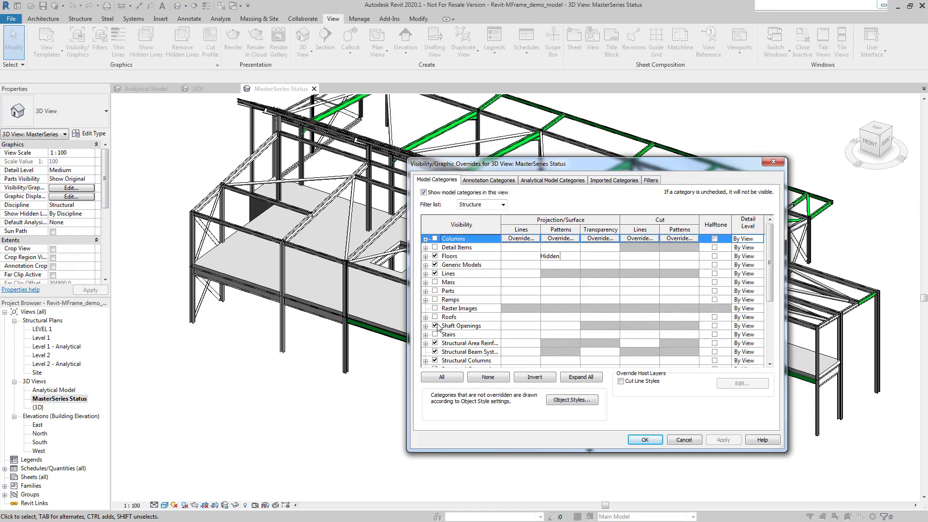
pyautogui.moveTo(768, 284); pyautogui.dragTo(762, 363)
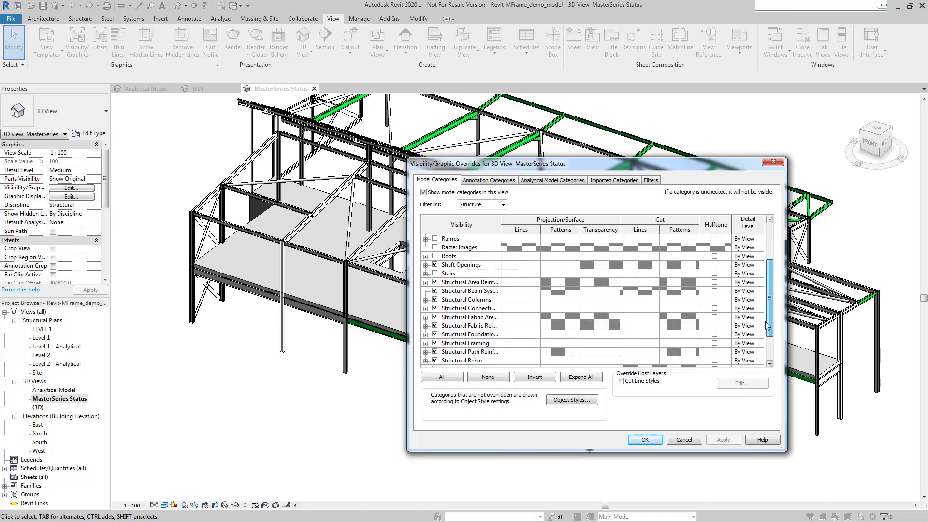
pyautogui.scroll(5, 759, 367)
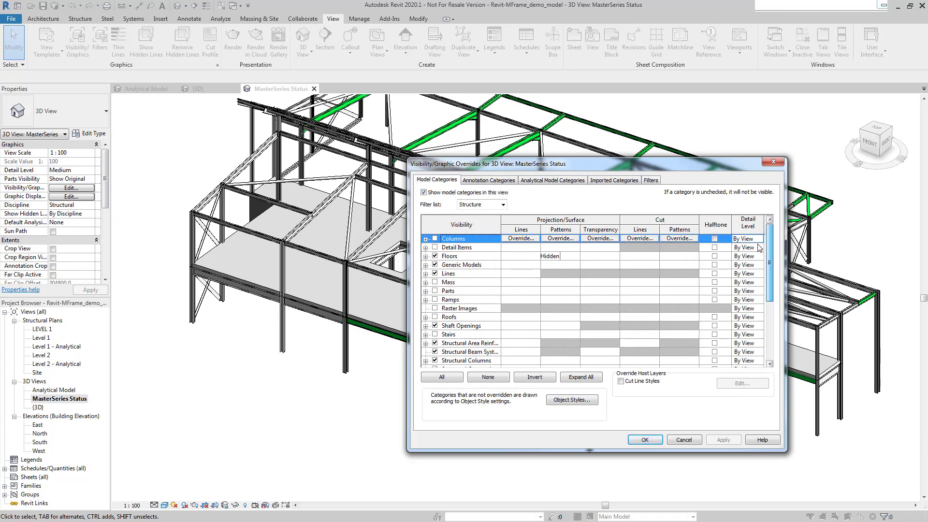
pyautogui.click(434, 255)
pyautogui.click(645, 440)
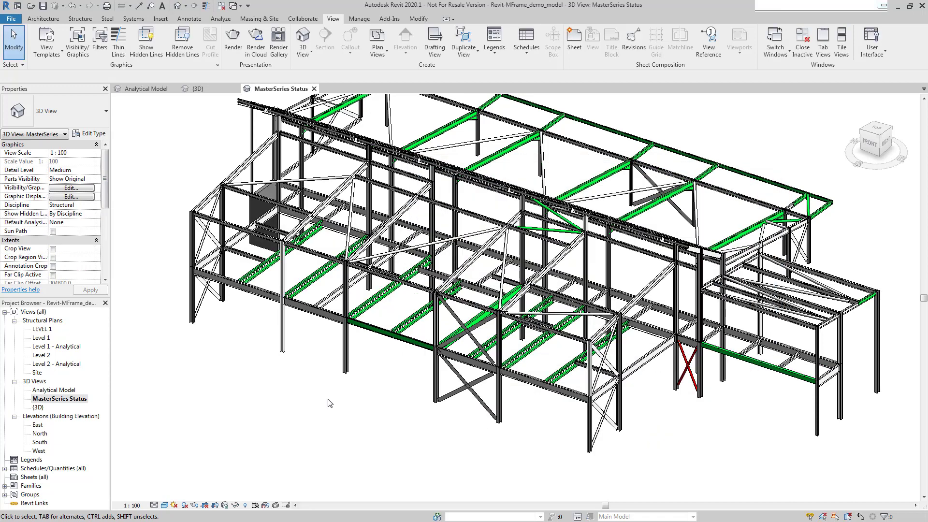
pyautogui.keyDown('shift'); pyautogui.moveTo(332, 406); pyautogui.dragTo(318, 413, button='middle'); pyautogui.keyUp('shift')
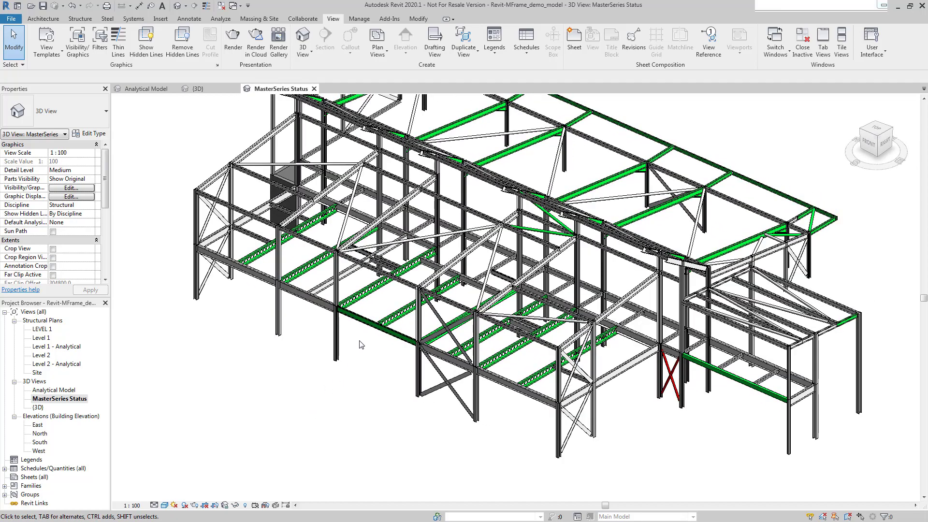
pyautogui.moveTo(361, 344); pyautogui.dragTo(366, 380, button='middle')
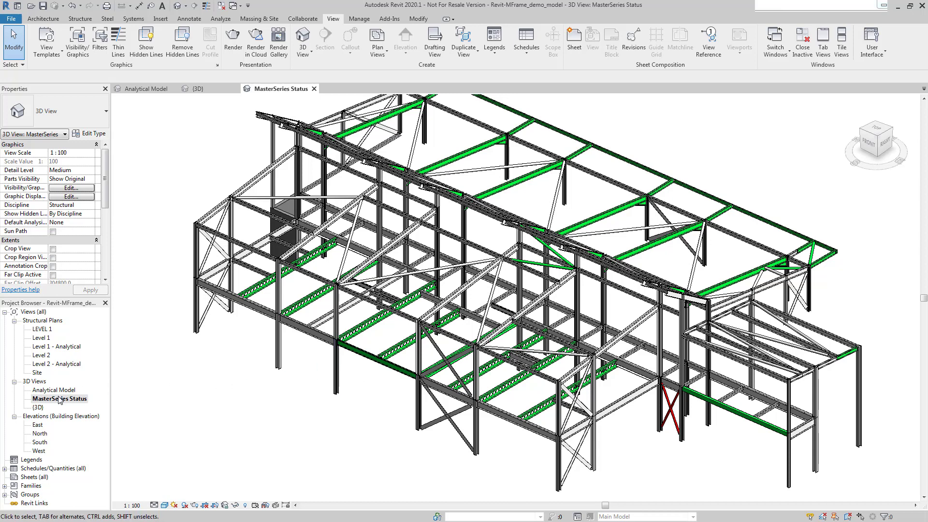
pyautogui.click(72, 188)
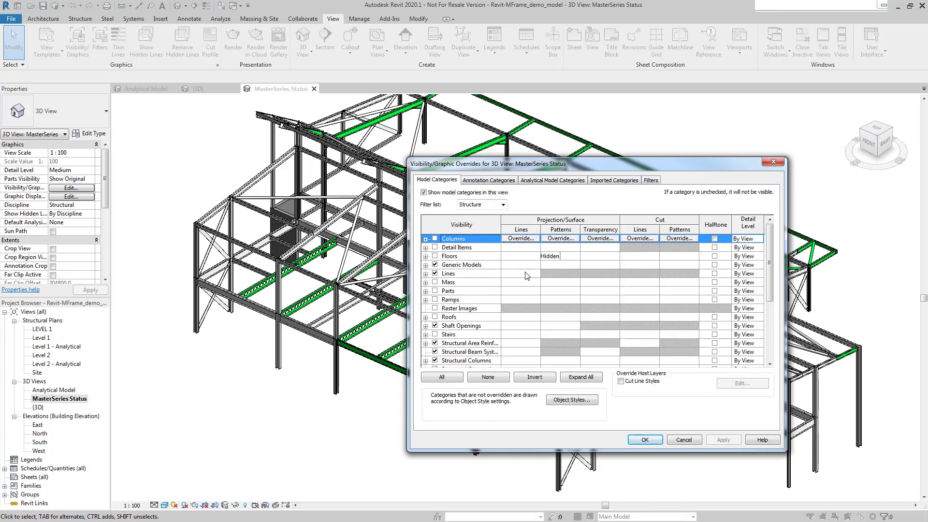
pyautogui.click(651, 181)
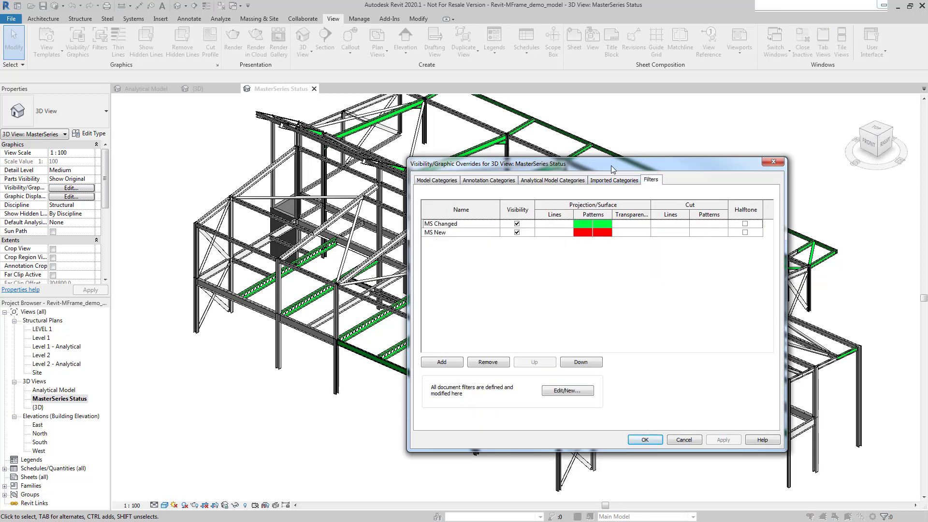
pyautogui.moveTo(607, 170); pyautogui.dragTo(514, 173)
pyautogui.click(383, 230)
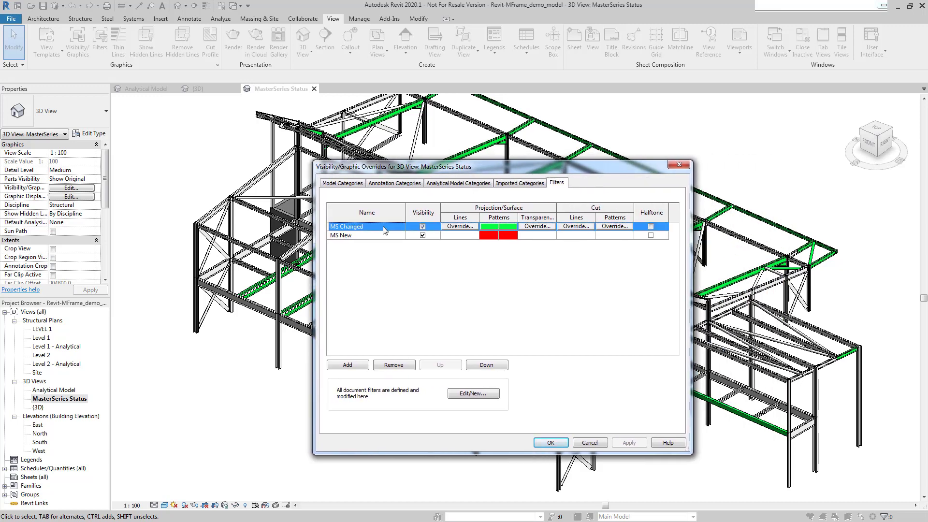
pyautogui.click(473, 394)
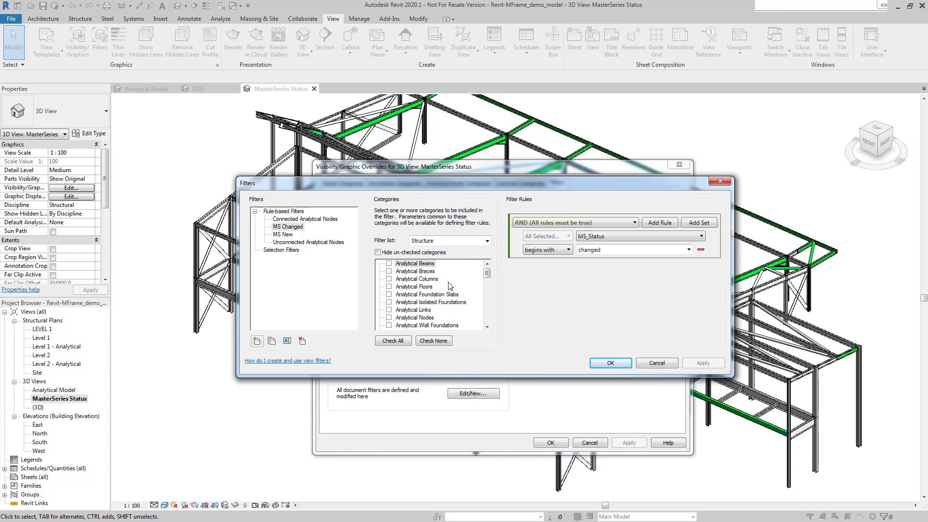
pyautogui.click(487, 290)
pyautogui.moveTo(487, 290); pyautogui.dragTo(485, 315)
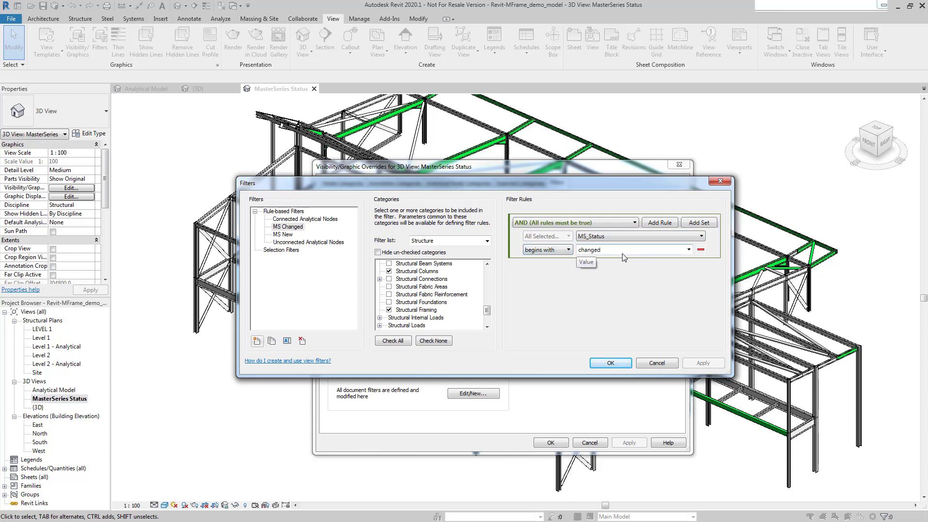
pyautogui.click(654, 367)
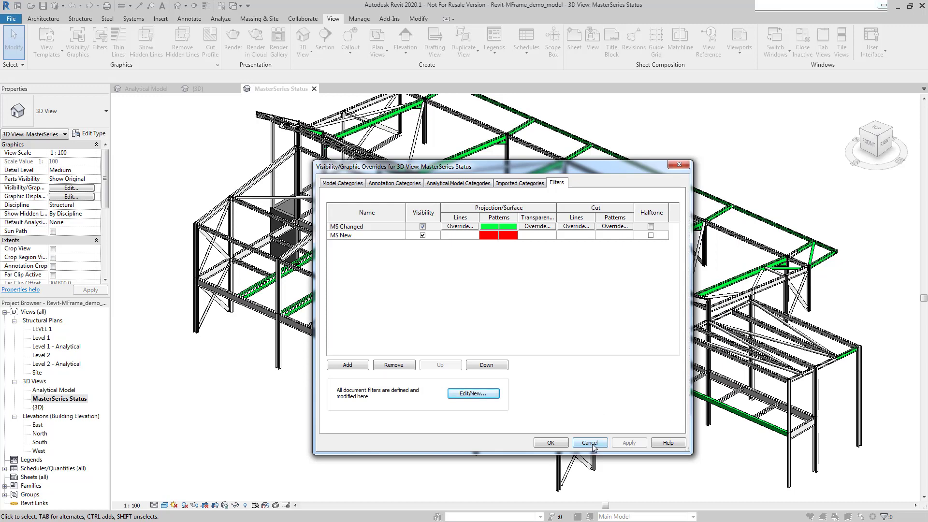
pyautogui.click(592, 443)
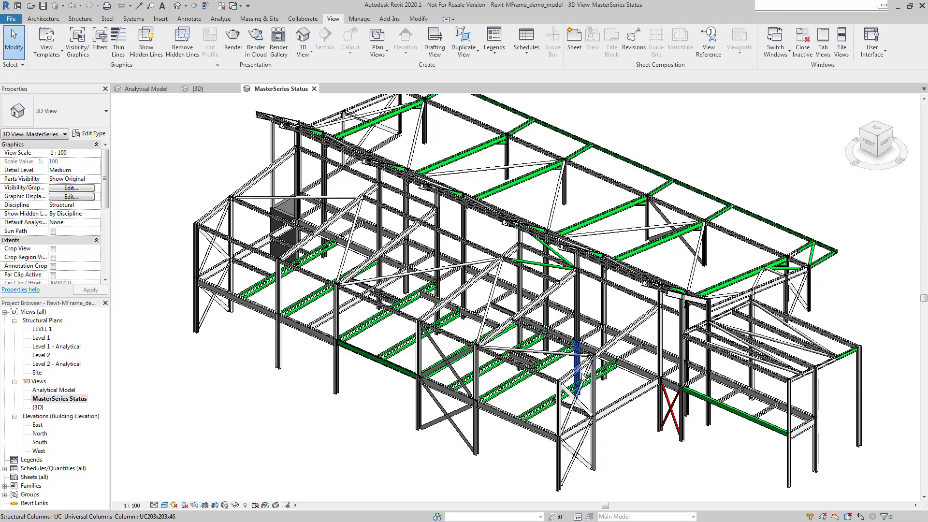
# Step: Change the lower-floor UB356x171x51 beam's type to UB305x102x25
pyautogui.moveTo(575, 268); pyautogui.dragTo(574, 275, button='middle')
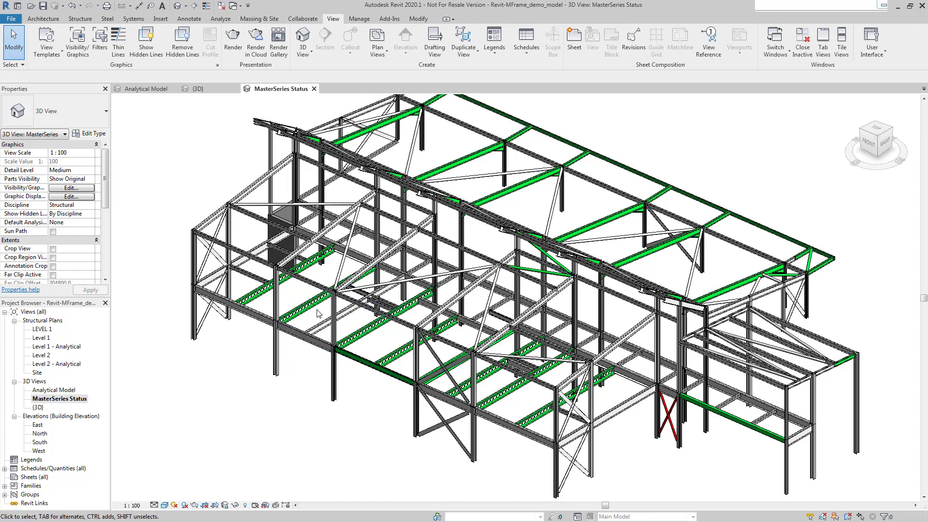
pyautogui.moveTo(247, 341); pyautogui.dragTo(270, 332, button='middle')
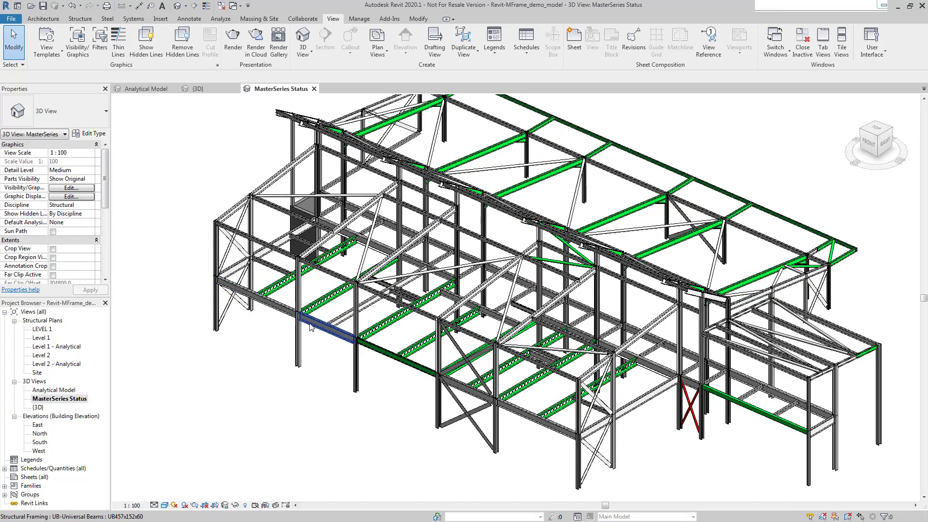
pyautogui.click(344, 324)
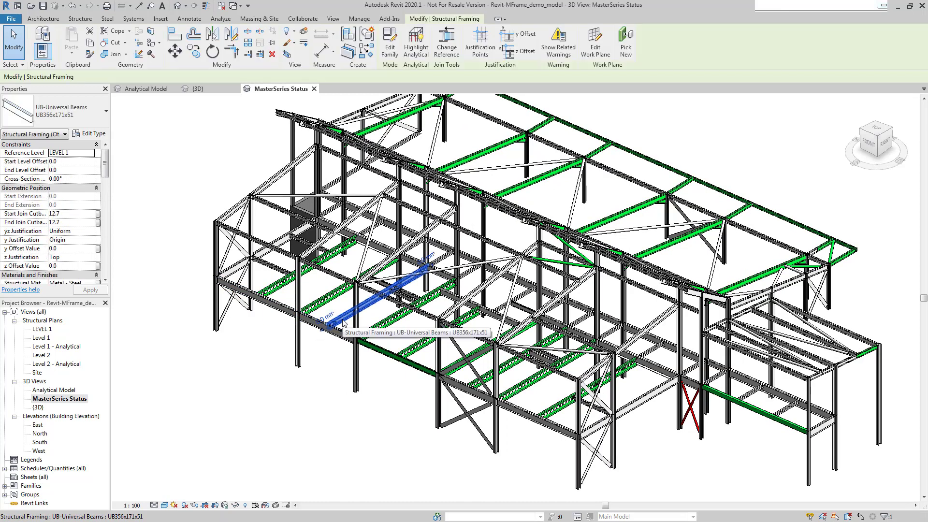
pyautogui.click(60, 105)
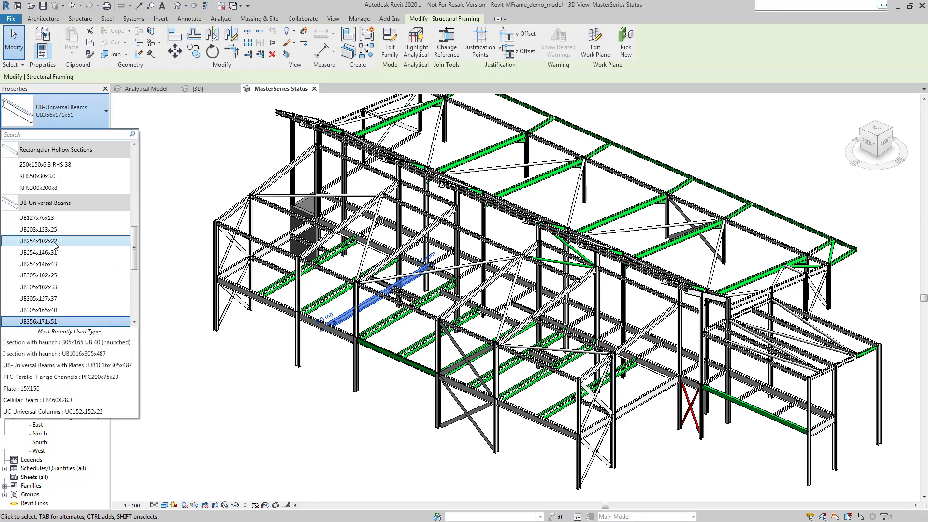
pyautogui.click(49, 276)
# Step: Submit the beam change through the MasterSeries Link Manager and dismiss the export summary
pyautogui.click(182, 364)
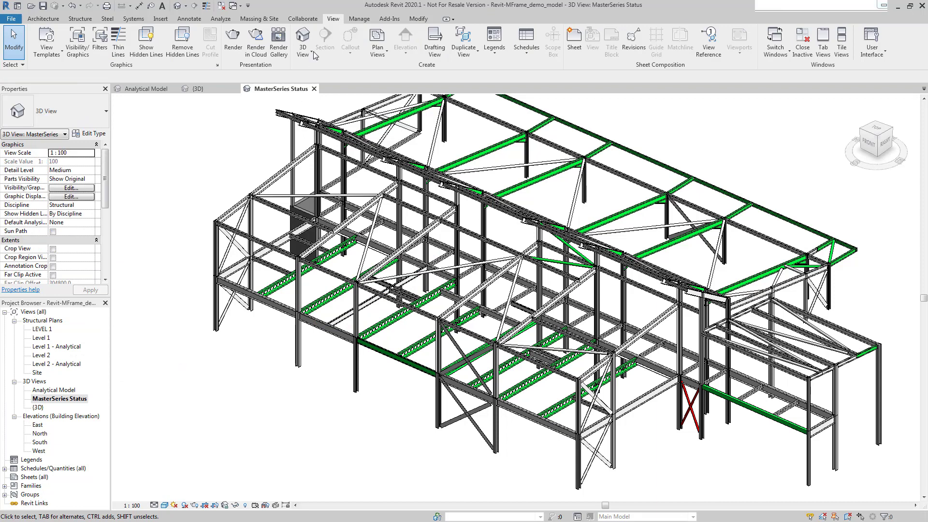
pyautogui.click(396, 22)
pyautogui.click(371, 45)
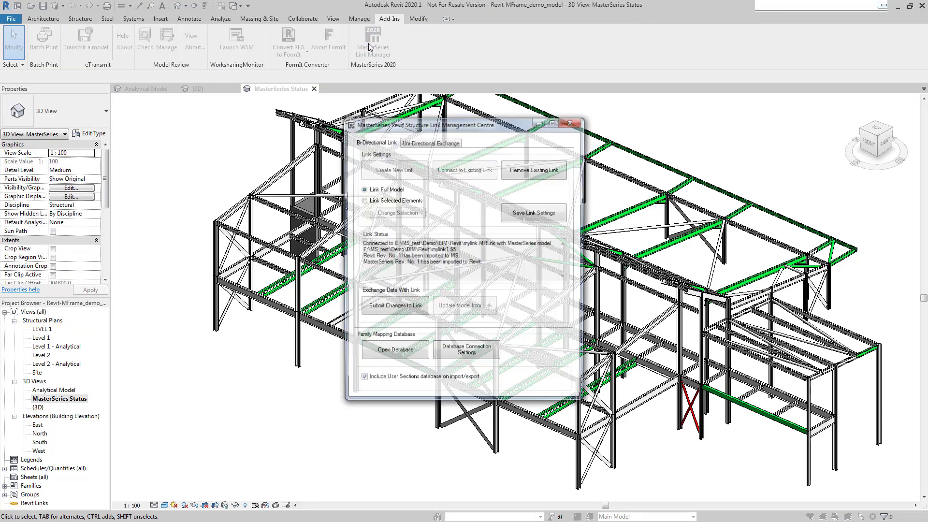
pyautogui.click(394, 307)
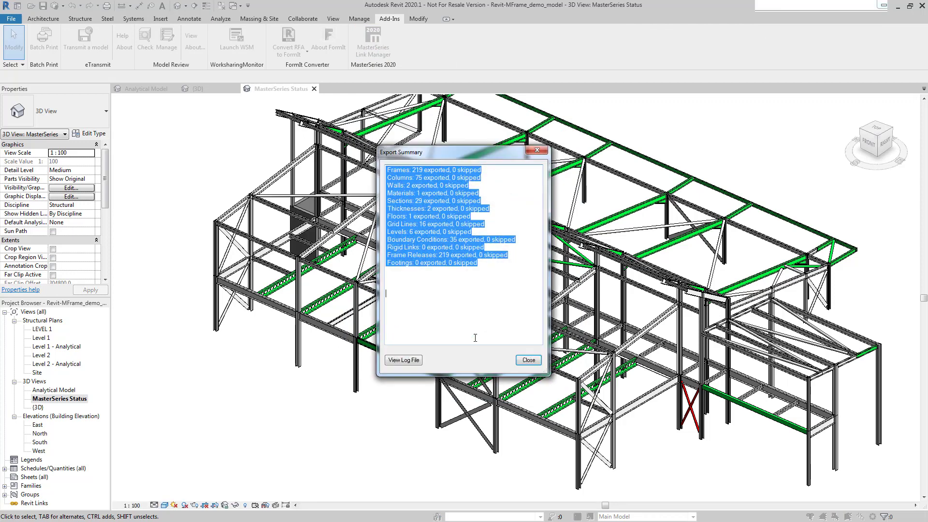
pyautogui.click(522, 361)
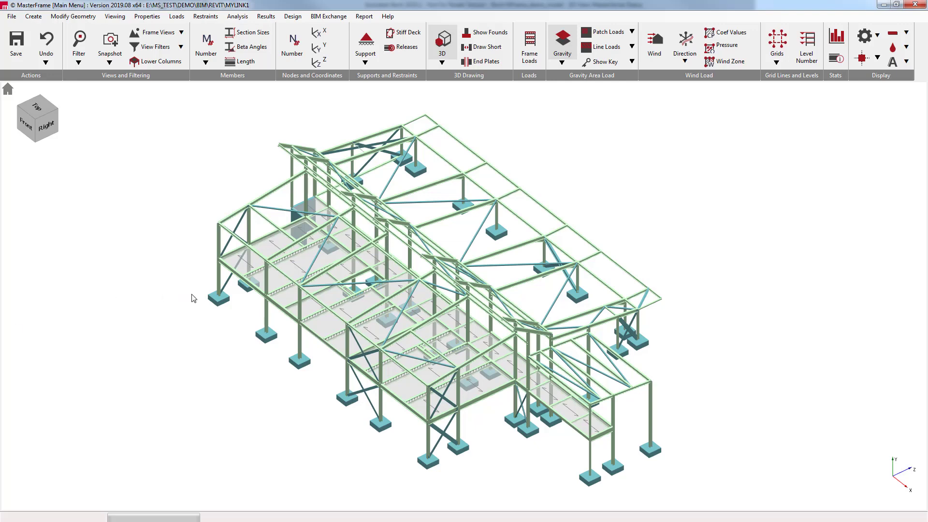
# Step: Update the MasterFrame model from the Revit link and accept the listed section changes
pyautogui.click(346, 18)
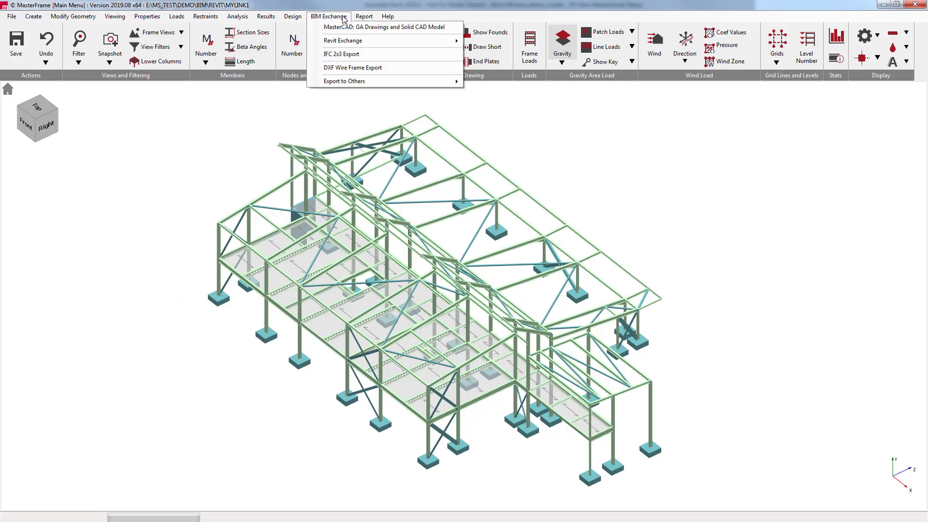
pyautogui.moveTo(343, 41)
pyautogui.click(489, 54)
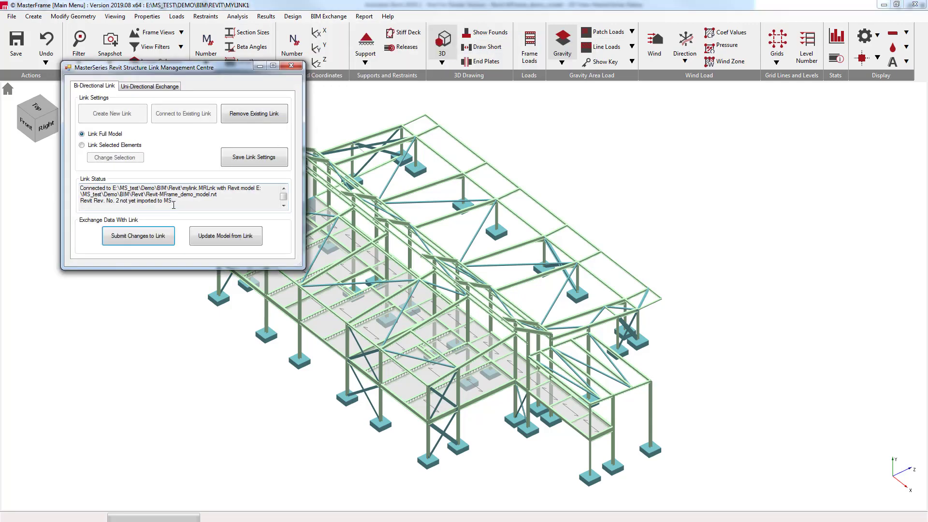
pyautogui.click(284, 205)
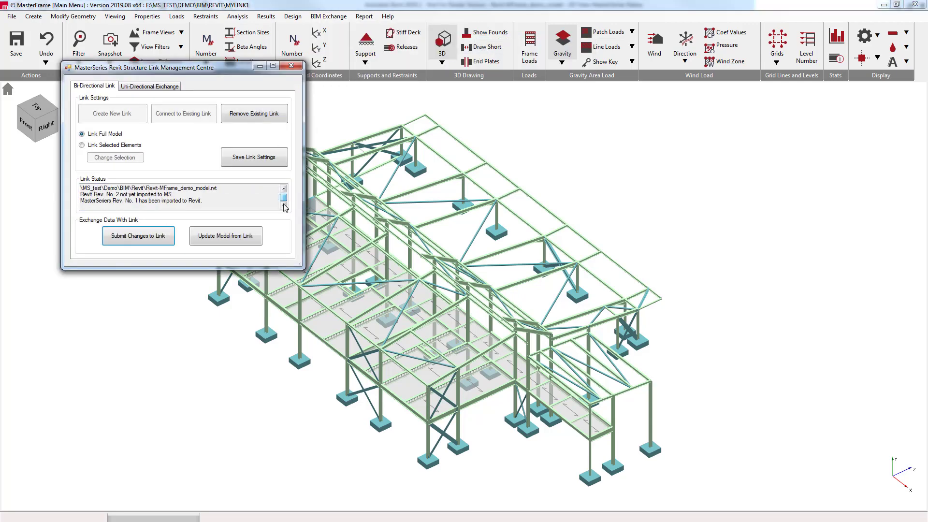
pyautogui.click(233, 241)
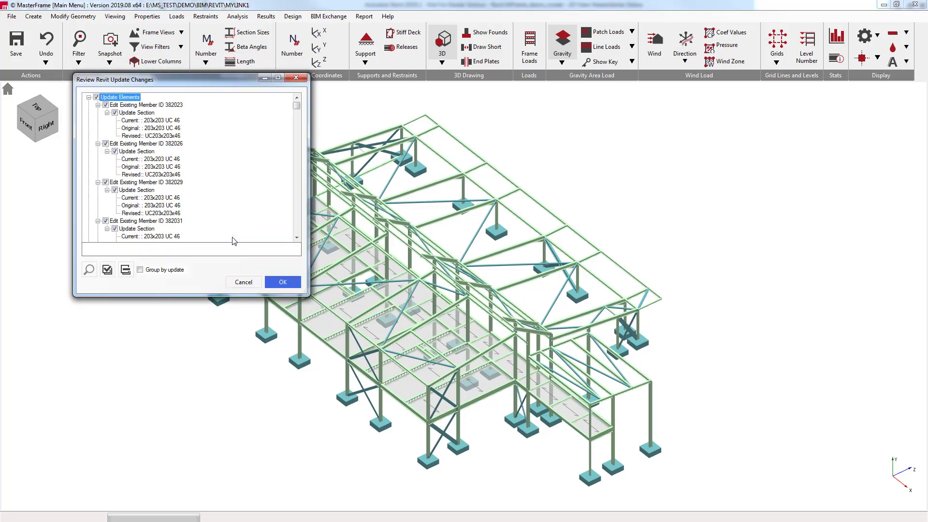
pyautogui.click(281, 284)
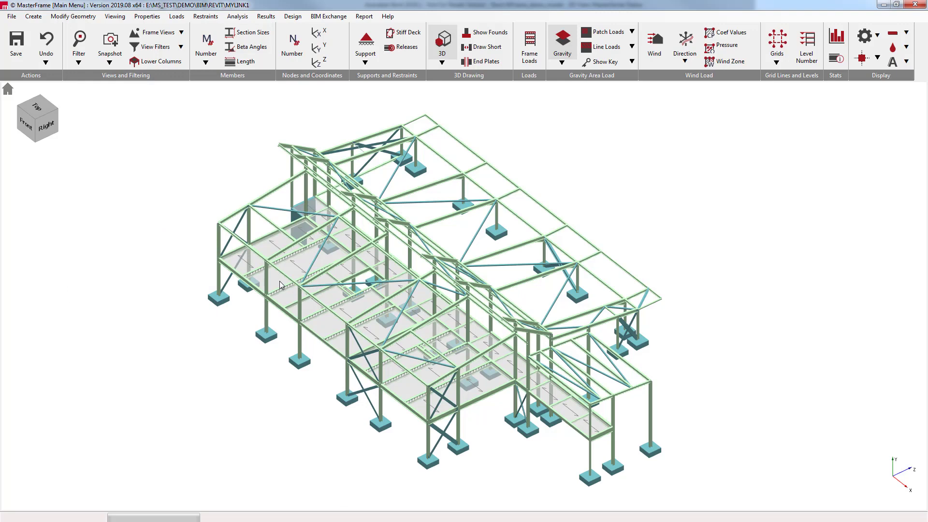
pyautogui.moveTo(388, 413)
pyautogui.mouseDown(button='middle')
pyautogui.moveTo(425, 389)
pyautogui.moveTo(332, 382)
pyautogui.mouseUp(button='middle')
pyautogui.scroll(2, 249, 334)
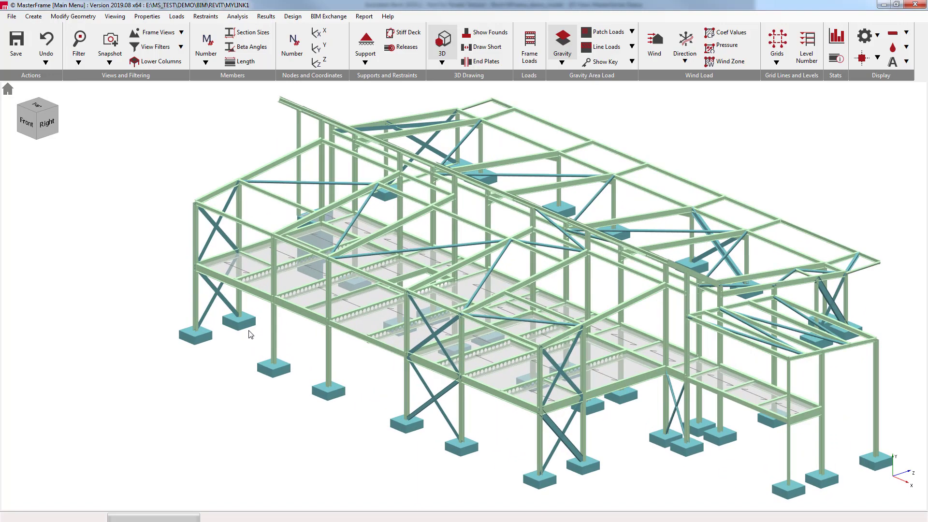
pyautogui.moveTo(249, 334)
pyautogui.mouseDown(button='middle')
pyautogui.moveTo(500, 394)
pyautogui.moveTo(352, 384)
pyautogui.moveTo(428, 374)
pyautogui.moveTo(354, 372)
pyautogui.mouseUp(button='middle')
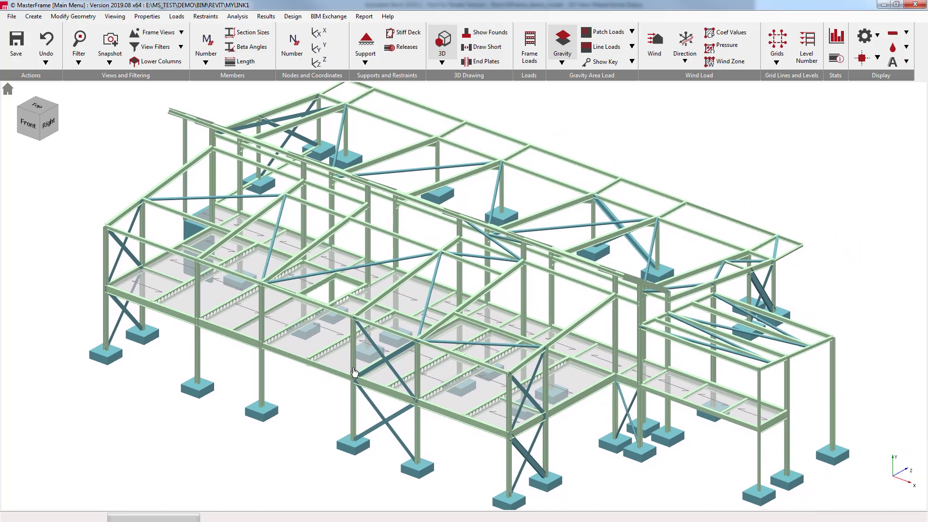